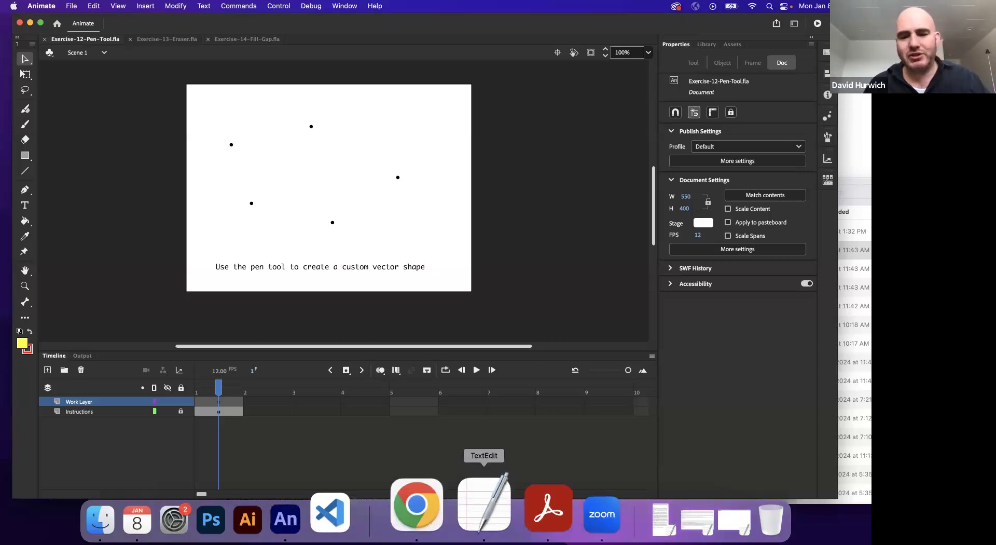
Step: Switch to the TextEdit notes and review the lines on Adobe Animate and Vector Drawing Program
{"action": "left_click", "coordinate": [473, 516]}
{"action": "scroll", "coordinate": [359, 261], "scroll_direction": "up", "scroll_amount": 5}
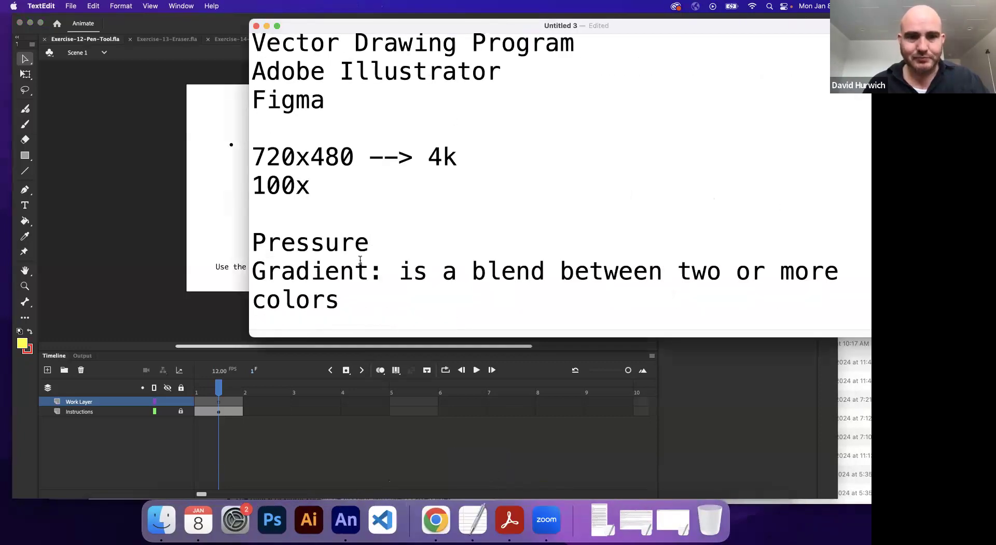
{"action": "scroll", "coordinate": [360, 261], "scroll_direction": "up", "scroll_amount": 3}
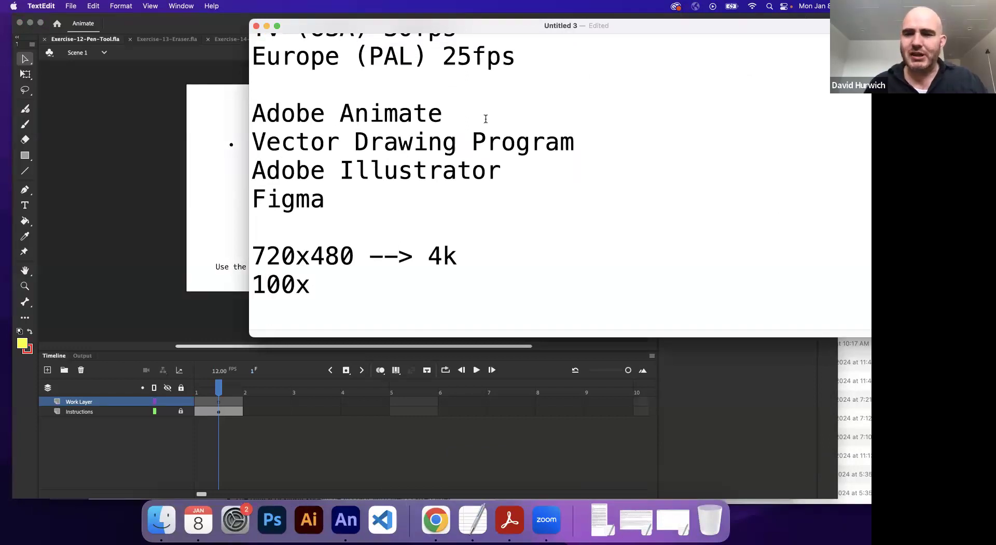
{"action": "left_click_drag", "start_coordinate": [484, 113], "coordinate": [336, 120]}
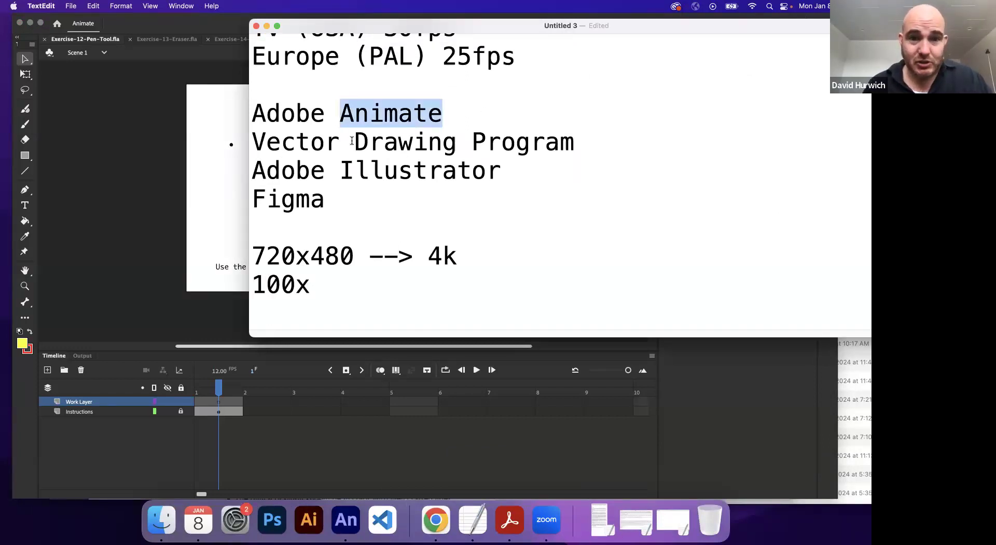
{"action": "triple_click", "coordinate": [352, 141]}
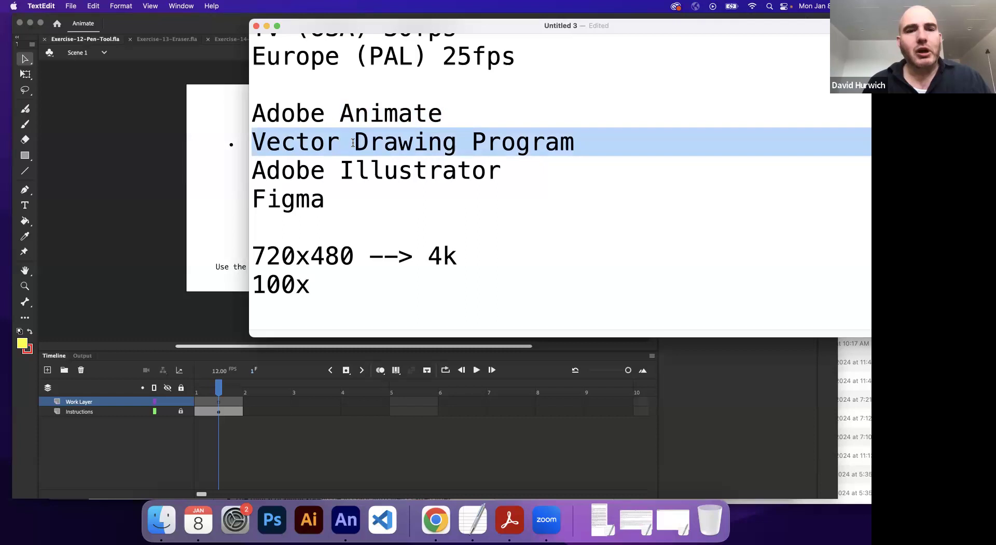
{"action": "left_click", "coordinate": [352, 143]}
{"action": "scroll", "coordinate": [353, 148], "scroll_direction": "down", "scroll_amount": 10}
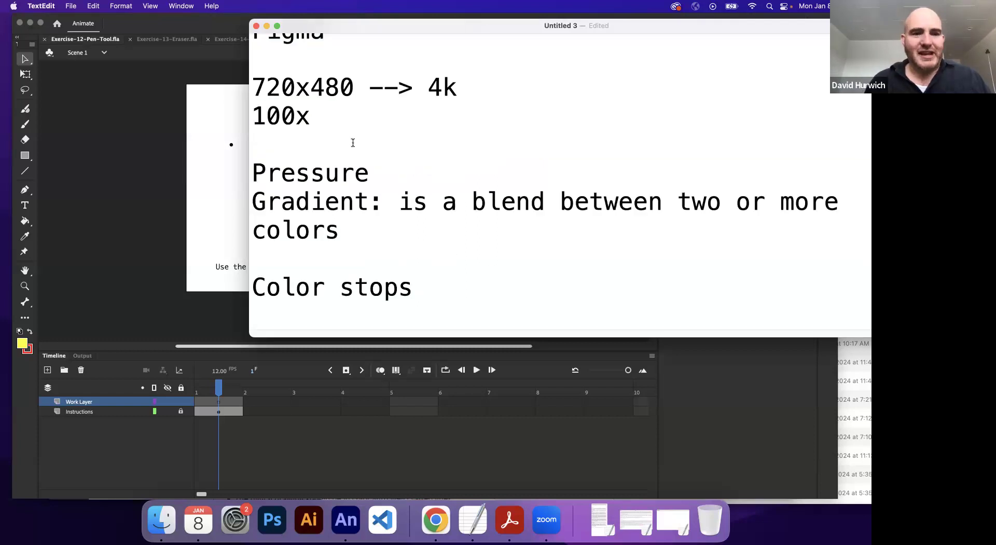
Step: Add the line "Pen tool" at the end of the notes, after a blank line below the radial gradient definition
{"action": "left_click", "coordinate": [500, 315]}
{"action": "key", "text": "Return"}
{"action": "key", "text": "Return"}
{"action": "type", "text": "pen tool"}
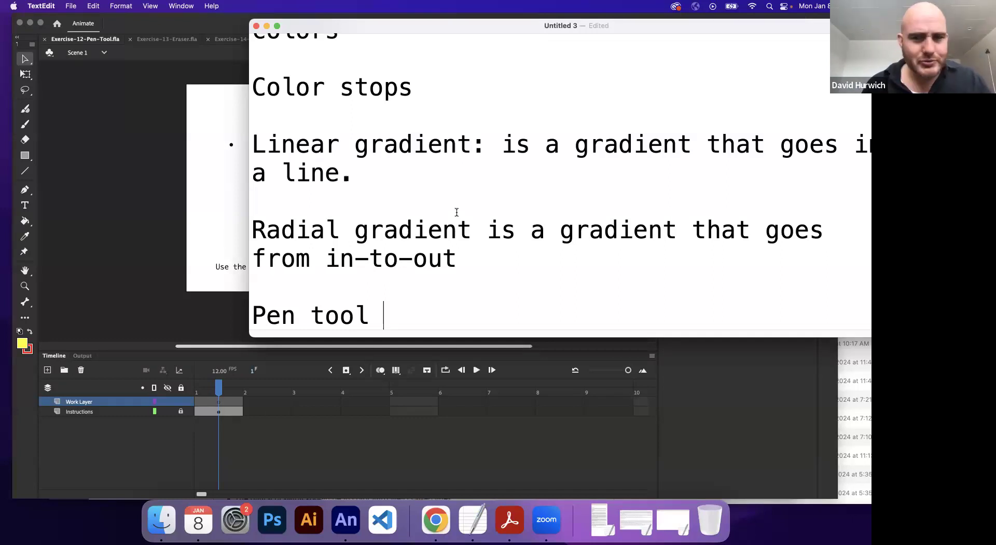
Step: Switch back to Animate and activate the Pen Tool
{"action": "left_click", "coordinate": [49, 165]}
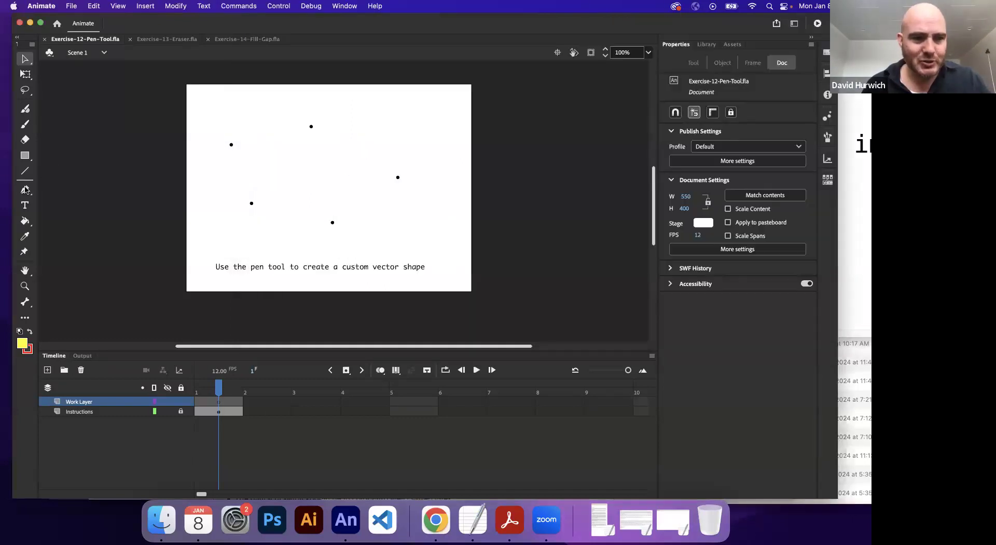
{"action": "left_click", "coordinate": [25, 190]}
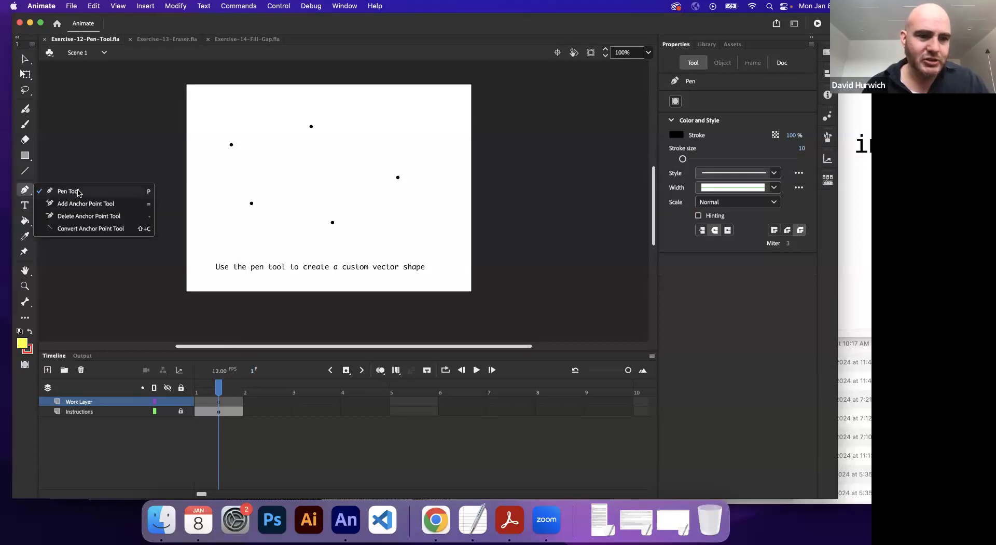
{"action": "left_click", "coordinate": [77, 193]}
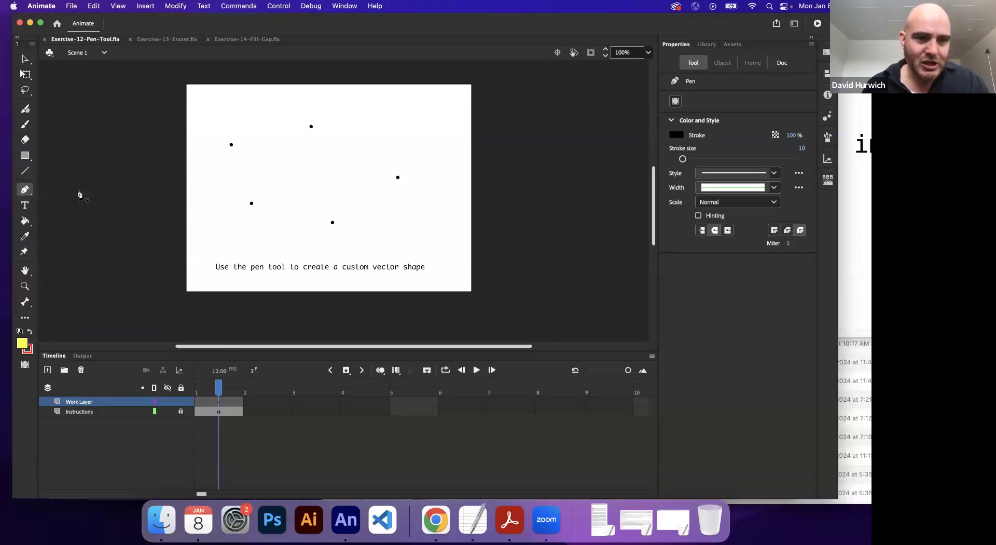
Step: Switch to the TextEdit notes and add the lines "Anchor points" and "Segments" below "Pen tool"
{"action": "left_click", "coordinate": [480, 513]}
{"action": "key", "text": "Return"}
{"action": "key", "text": "Return"}
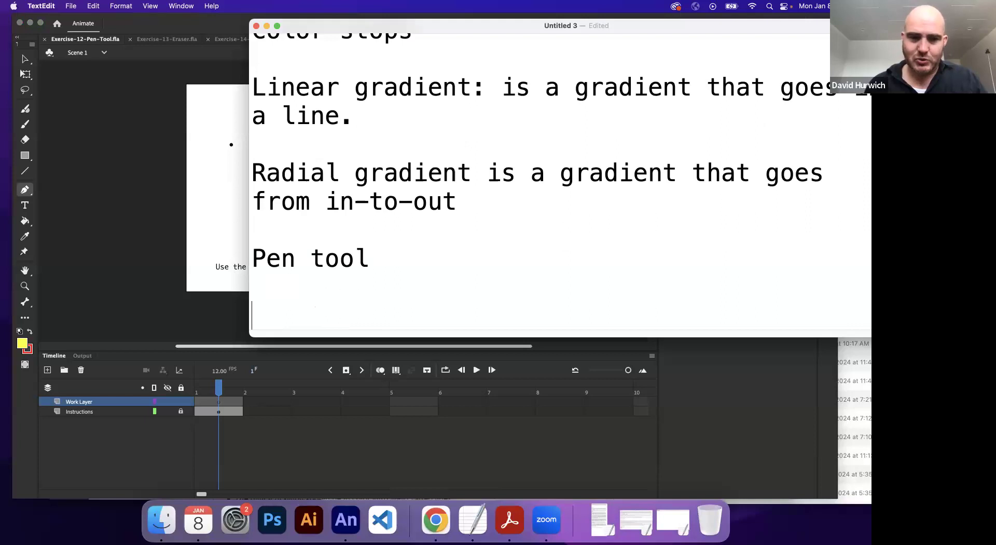
{"action": "type", "text": "anchor points"}
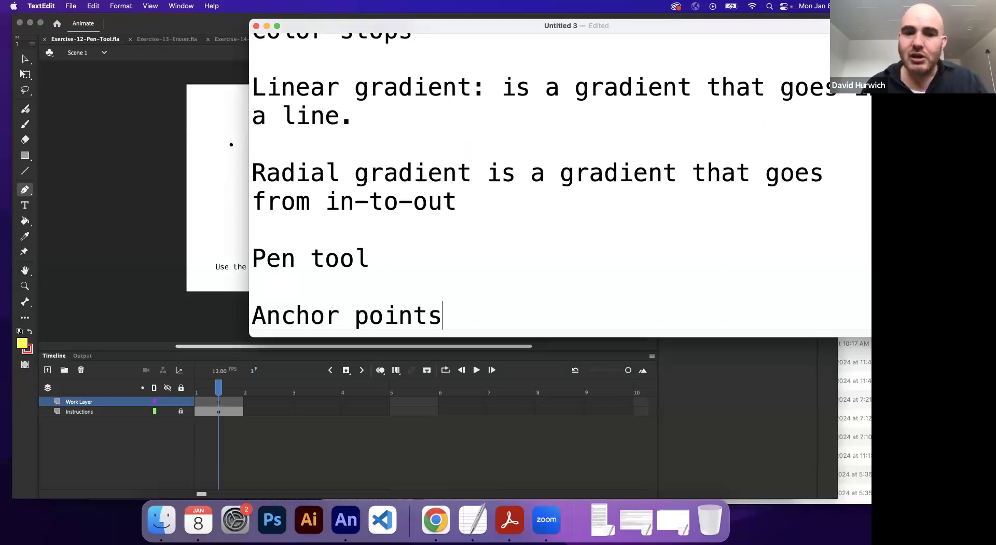
{"action": "key", "text": "Return"}
{"action": "type", "text": "segments"}
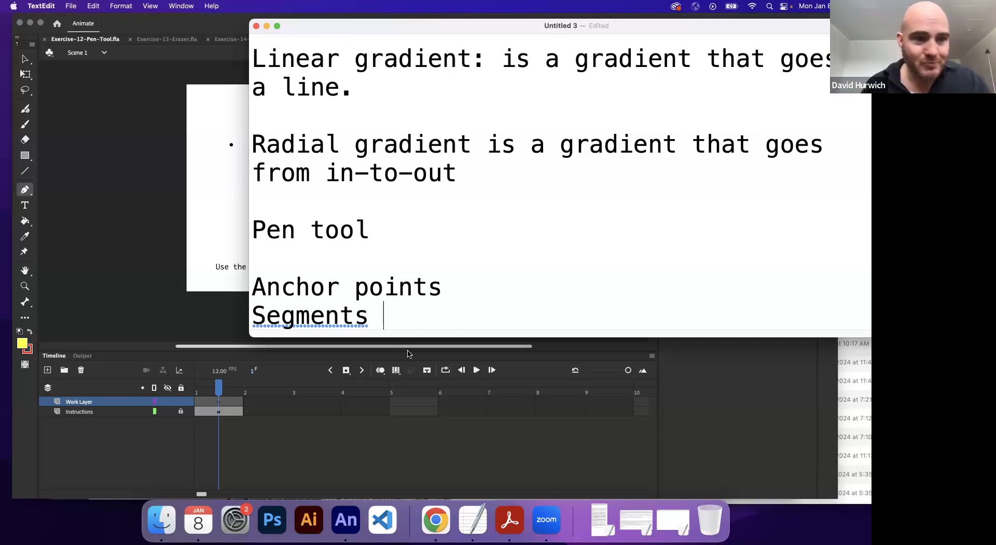
Step: Return to Animate and choose the Pen Tool from among the anchor point tools
{"action": "left_click", "coordinate": [83, 186]}
{"action": "left_click", "coordinate": [25, 189]}
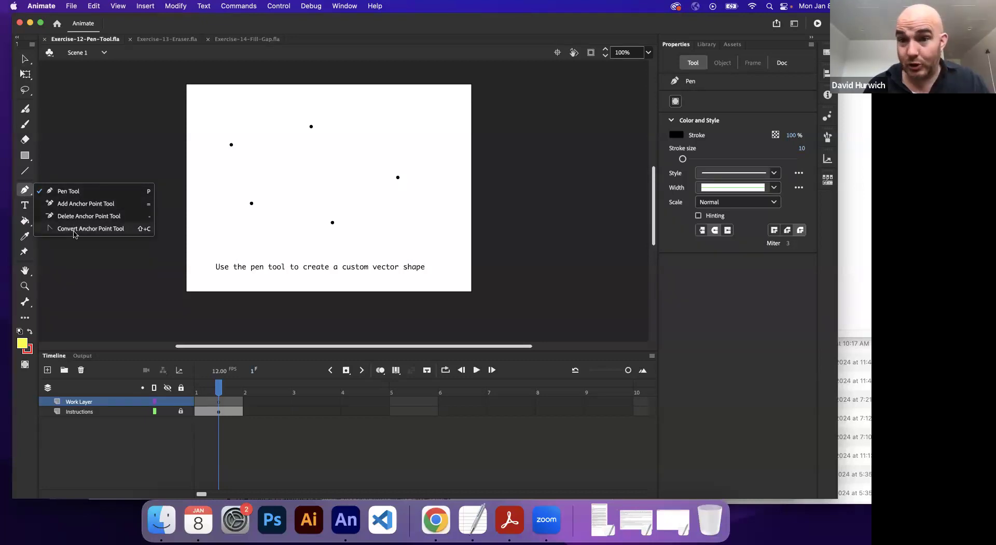
{"action": "left_click", "coordinate": [82, 194]}
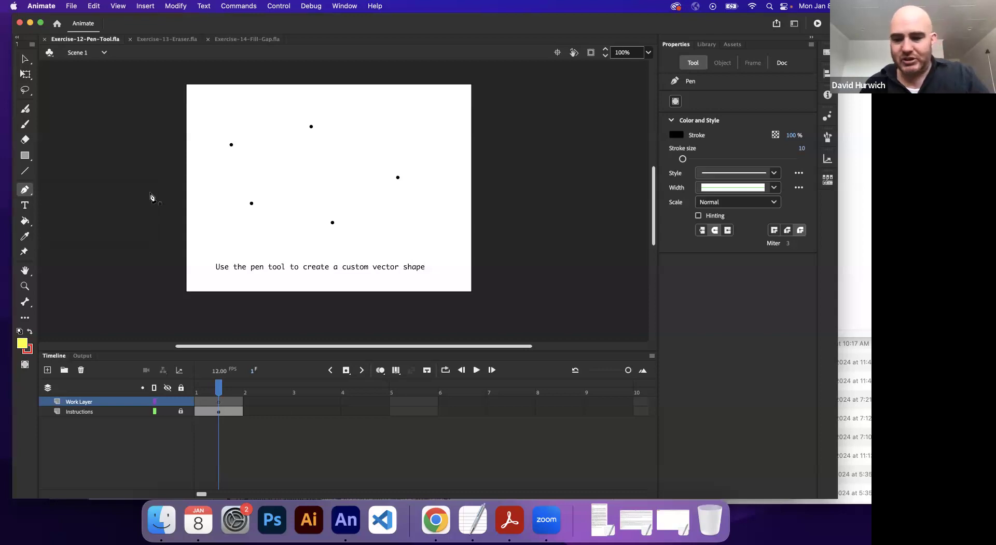
{"action": "key", "text": "super+equal"}
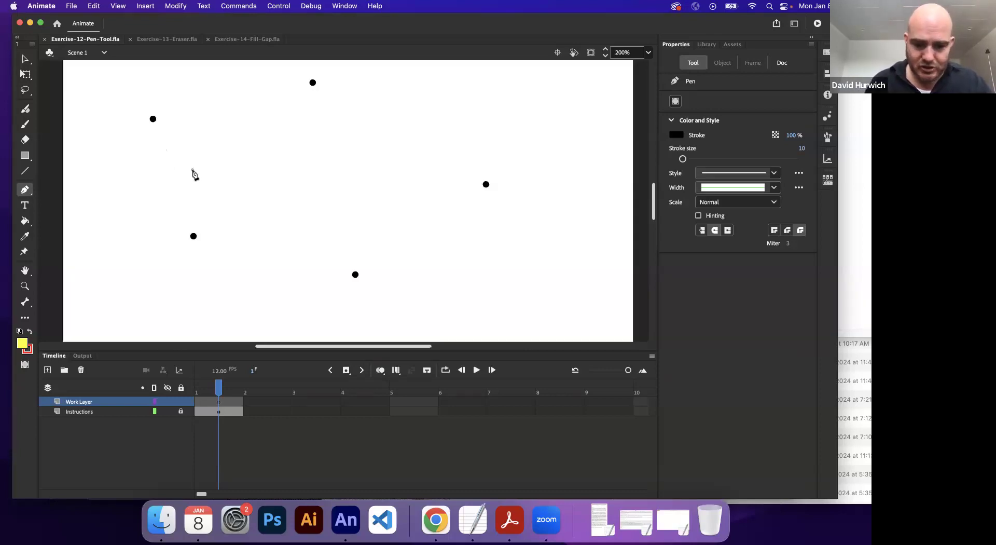
{"action": "left_click", "coordinate": [192, 170]}
{"action": "scroll", "coordinate": [205, 216], "scroll_direction": "up", "scroll_amount": 5}
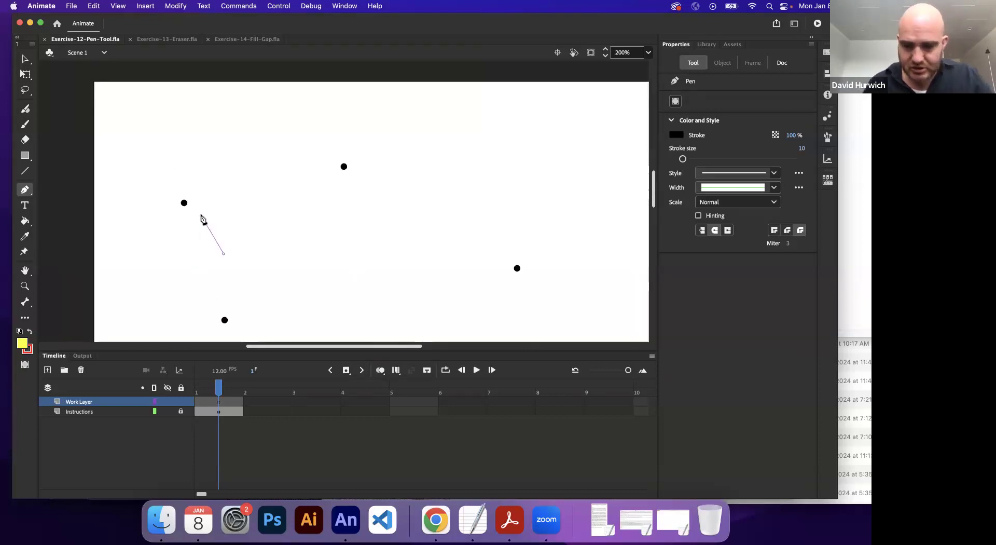
{"action": "key", "text": "Escape"}
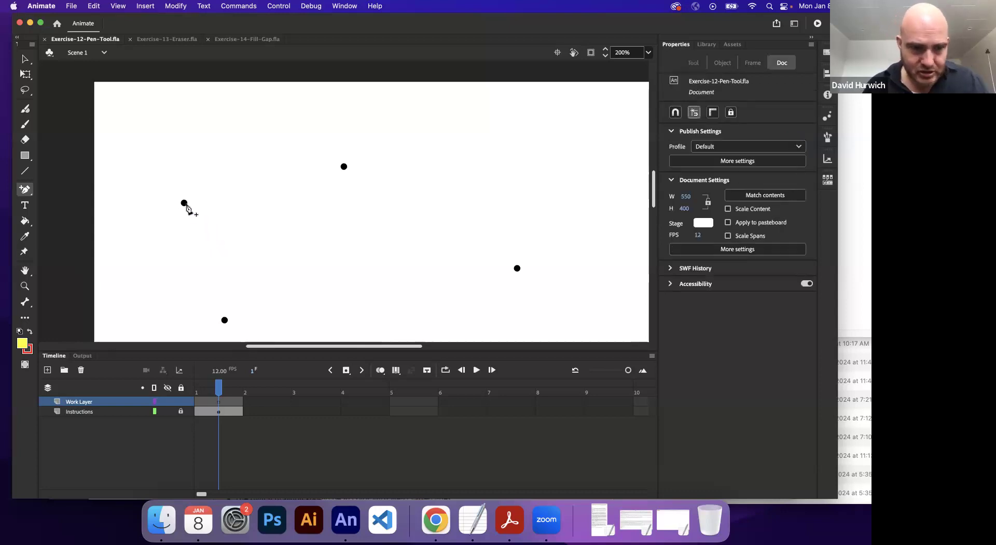
Step: Try a straight Pen Tool segment from the upper-left dot to the top dot, and undo it
{"action": "left_click", "coordinate": [26, 190]}
{"action": "left_click", "coordinate": [61, 193]}
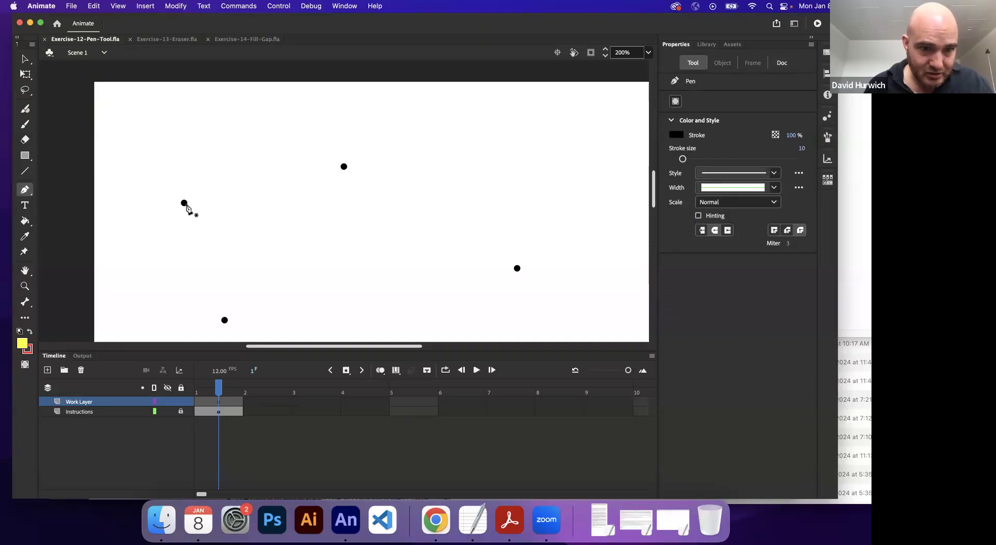
{"action": "left_click", "coordinate": [184, 203]}
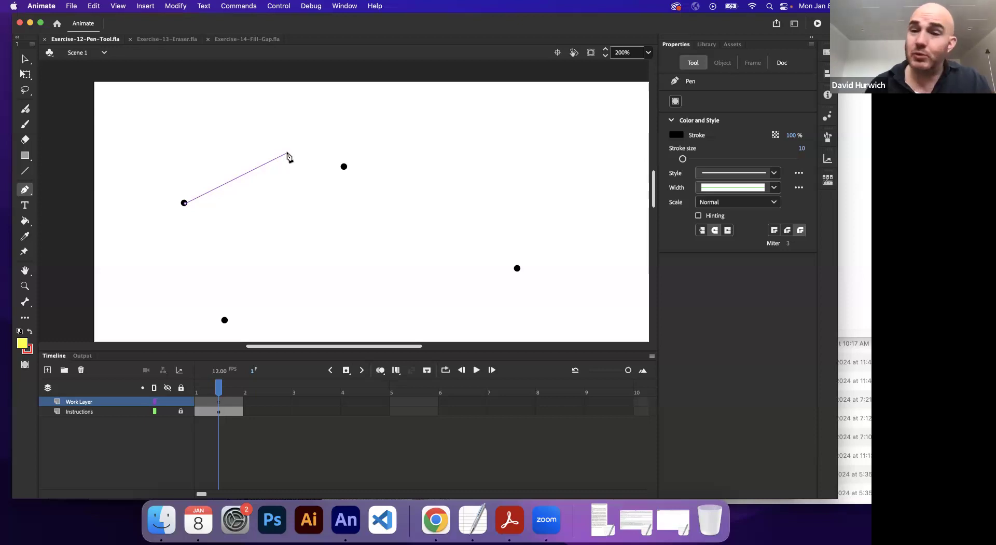
{"action": "left_click", "coordinate": [344, 167]}
{"action": "left_click", "coordinate": [345, 167]}
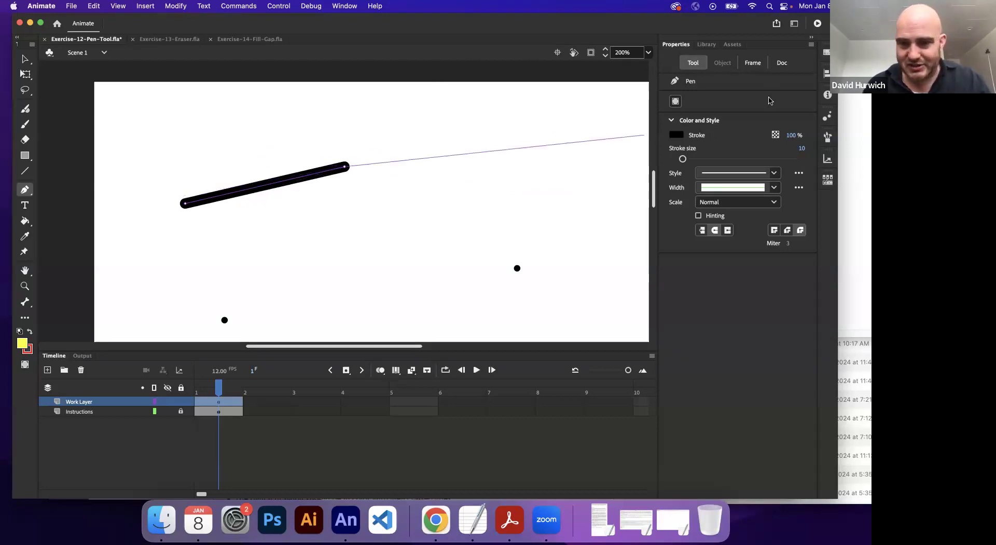
{"action": "left_click_drag", "start_coordinate": [683, 159], "coordinate": [681, 161]}
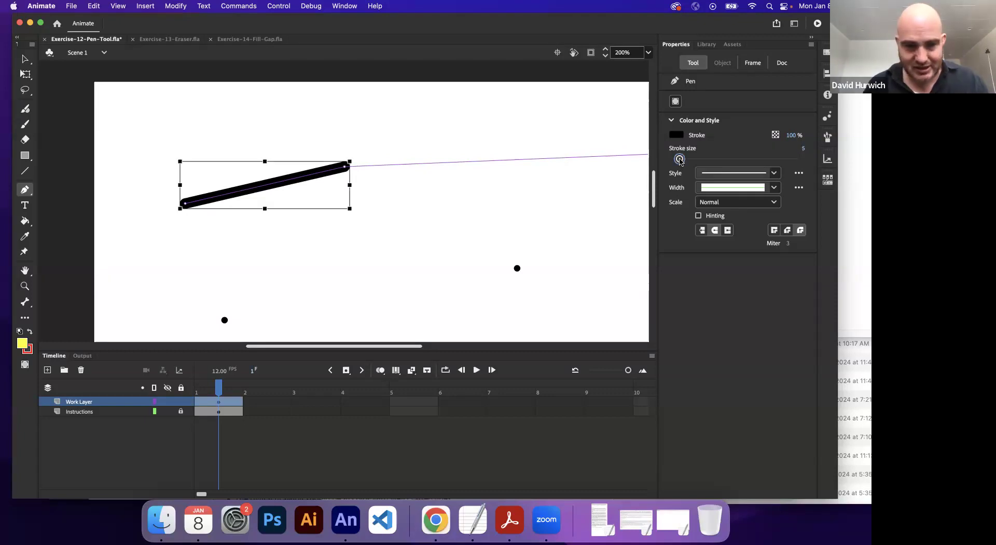
{"action": "key", "text": "super+z"}
Step: Set the pen stroke size to 2 and draw straight segments from the upper-left dot through the top dot to the right dot
{"action": "left_click_drag", "start_coordinate": [681, 160], "coordinate": [680, 160]}
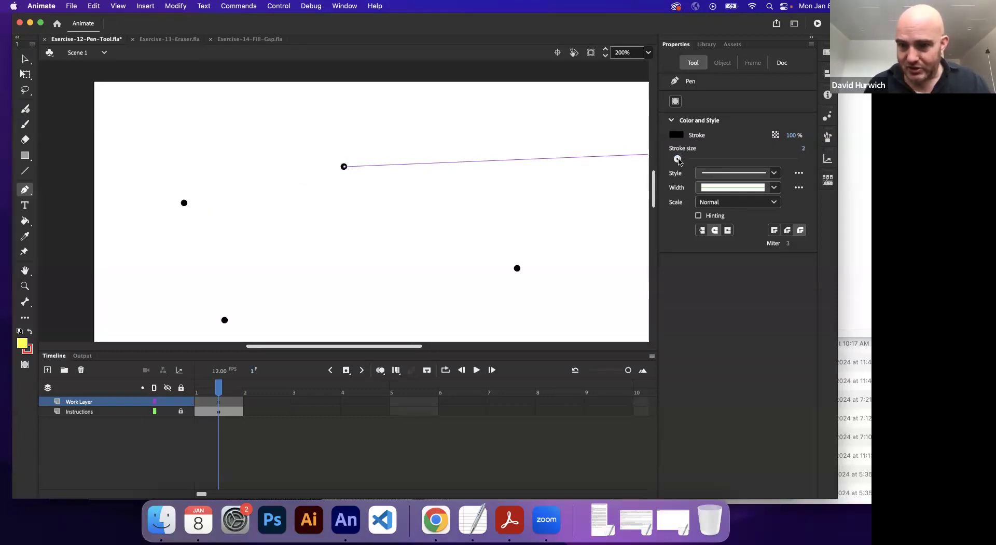
{"action": "left_click", "coordinate": [185, 203]}
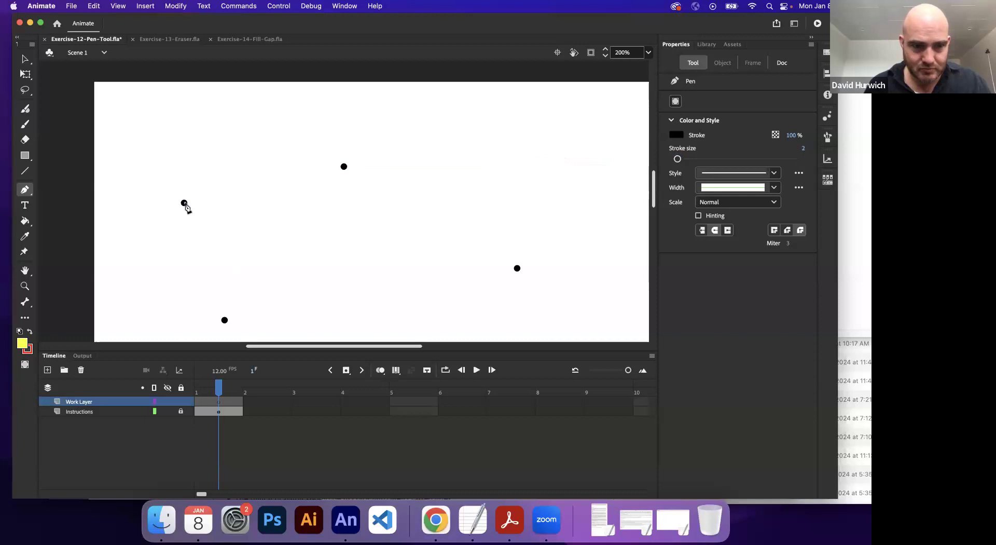
{"action": "left_click", "coordinate": [344, 167]}
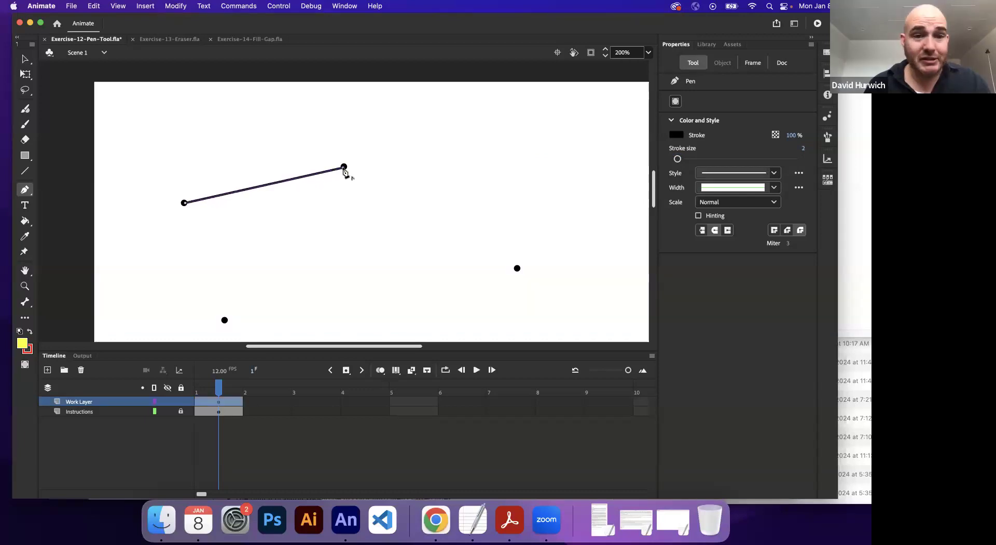
{"action": "left_click", "coordinate": [518, 269]}
Step: Continue the path with a curved segment to the bottom dot, adjusting the direction handles at that anchor point to shape the curve
{"action": "left_click_drag", "start_coordinate": [356, 238], "coordinate": [281, 129]}
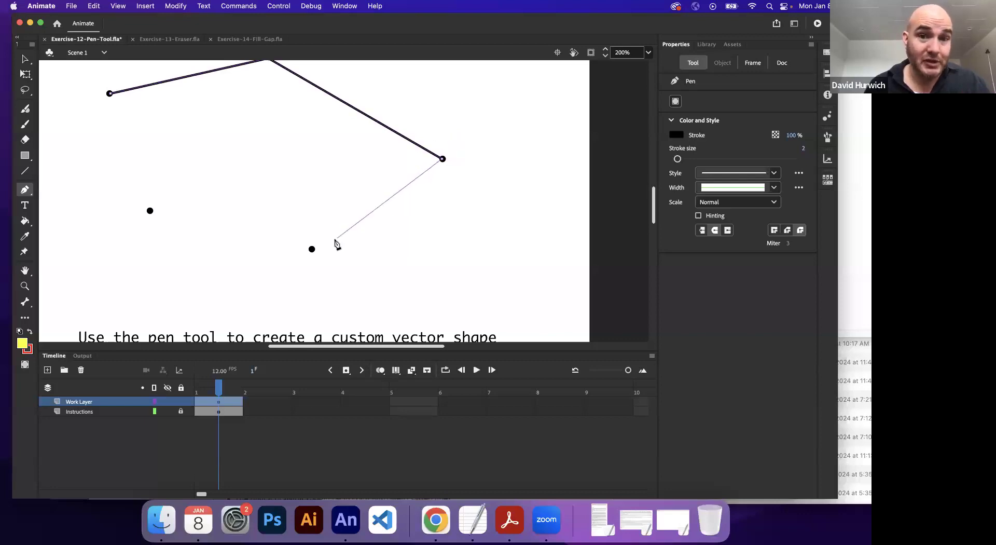
{"action": "left_click_drag", "start_coordinate": [312, 249], "coordinate": [197, 253]}
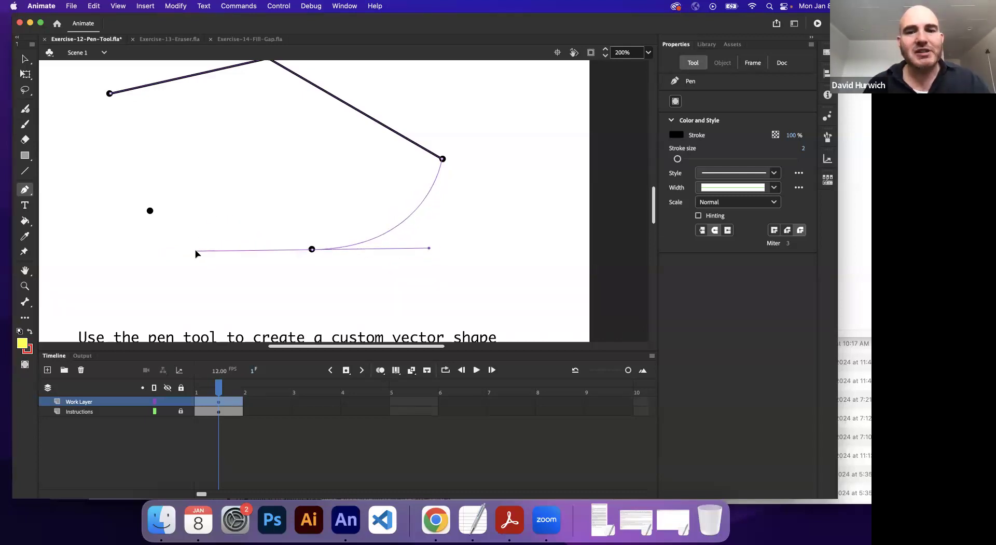
{"action": "left_click_drag", "start_coordinate": [332, 267], "coordinate": [168, 239]}
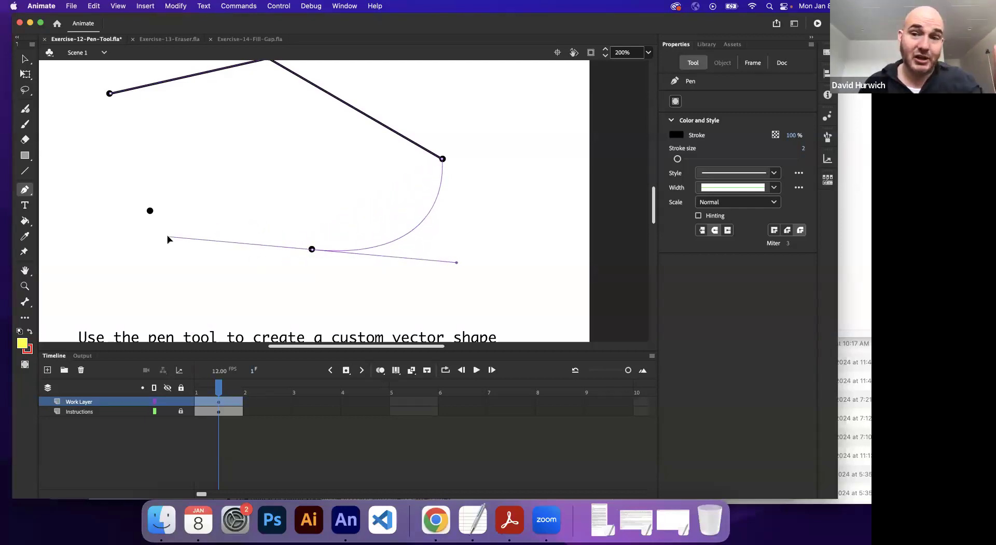
{"action": "left_click_drag", "start_coordinate": [169, 239], "coordinate": [298, 253]}
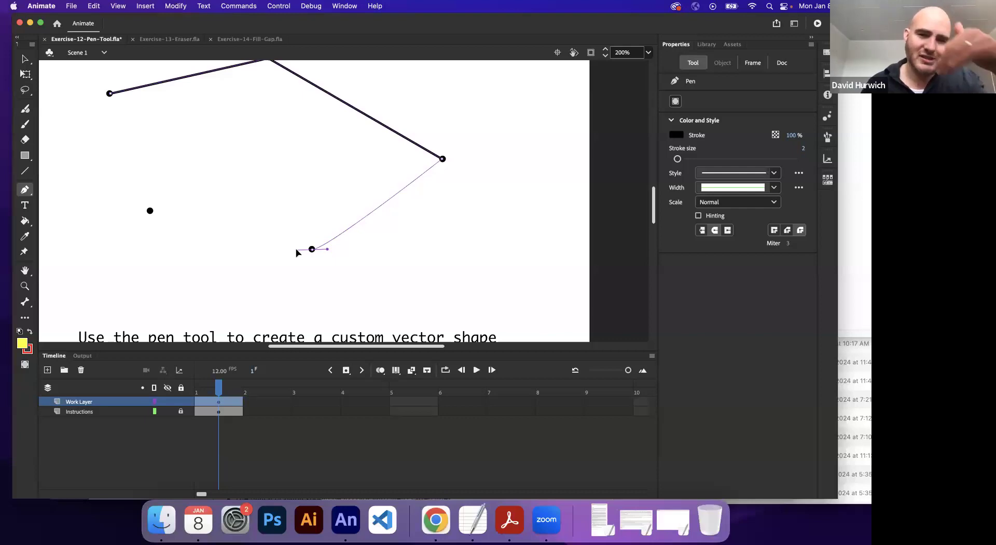
{"action": "mouse_move", "coordinate": [297, 253]}
{"action": "left_mouse_down"}
{"action": "mouse_move", "coordinate": [132, 252]}
{"action": "mouse_move", "coordinate": [201, 258]}
{"action": "left_mouse_up"}
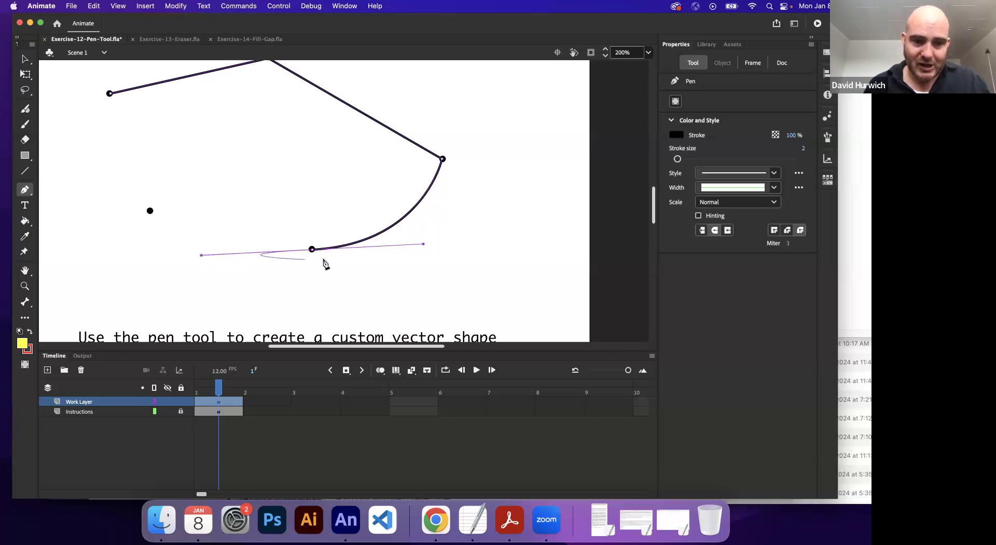
Step: Try follow-on segments from the bottom dot above and below the curve to show the handle's influence, and undo them
{"action": "left_click", "coordinate": [328, 141]}
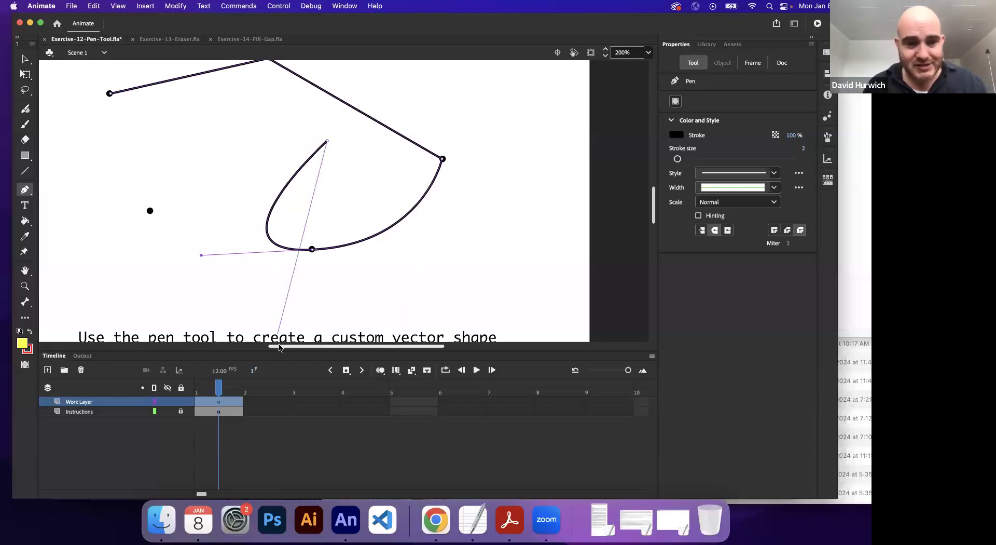
{"action": "left_click", "coordinate": [307, 251]}
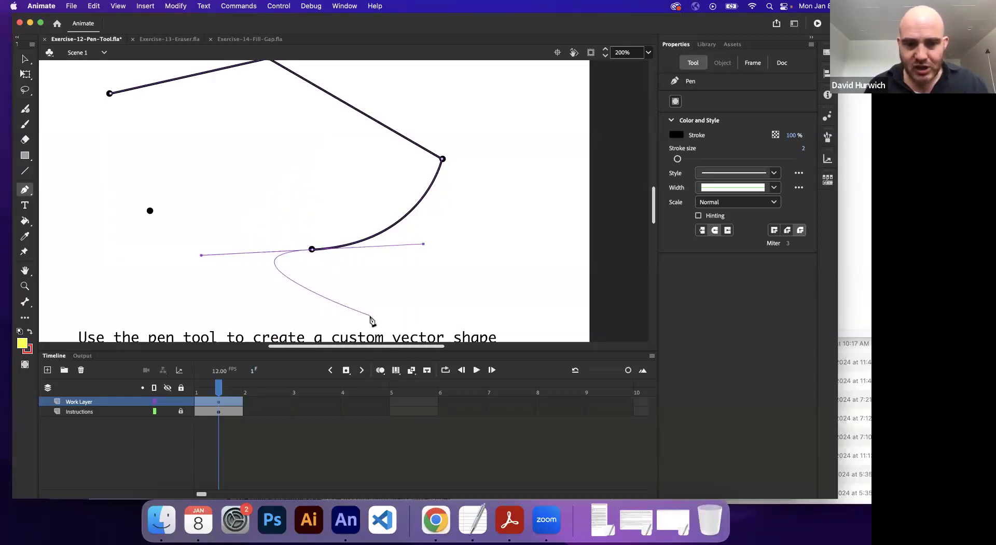
{"action": "left_click", "coordinate": [443, 308]}
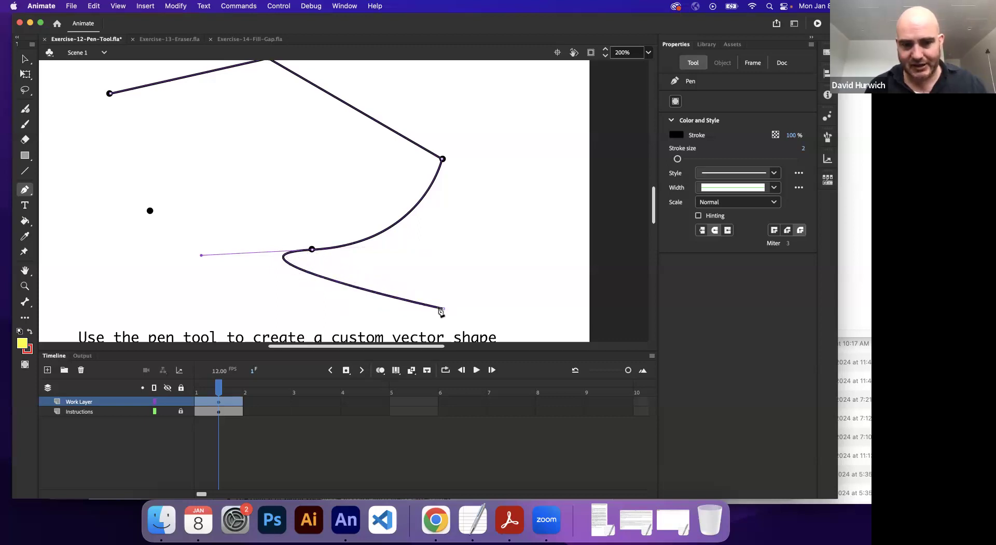
{"action": "key", "text": "super"}
{"action": "key", "text": "super+z"}
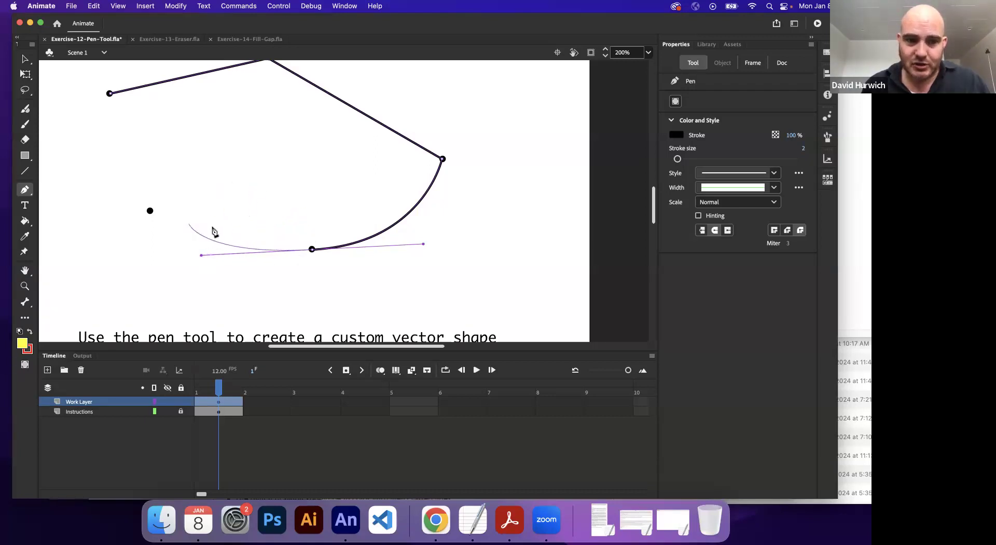
Step: Undo the curved segment between the right dot and the bottom dot
{"action": "left_click_drag", "start_coordinate": [405, 175], "coordinate": [362, 197]}
{"action": "key", "text": "super+z"}
{"action": "key", "text": "super+z"}
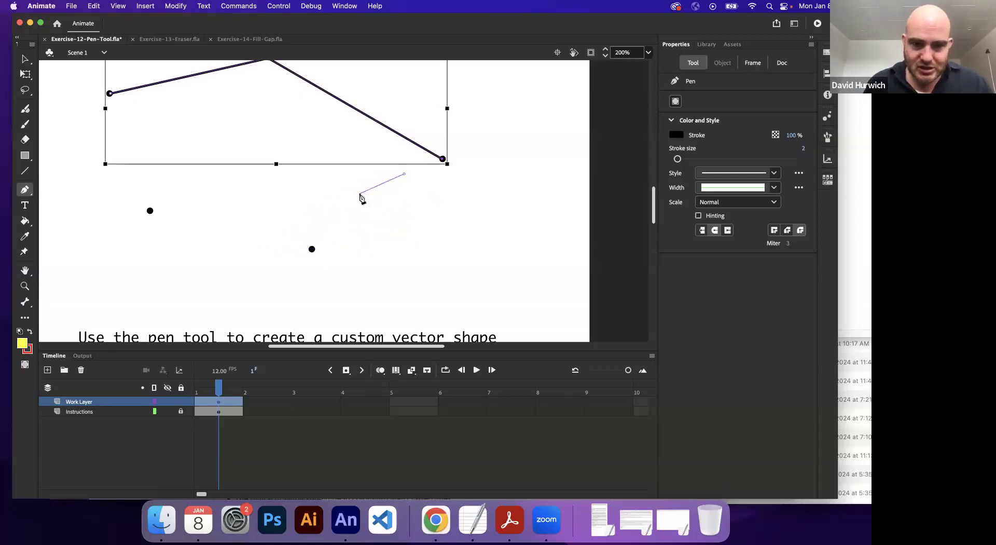
Step: Try a curved segment to the bottom dot with its outgoing handle turned upward, add a straight segment upward, and undo both
{"action": "left_click_drag", "start_coordinate": [312, 249], "coordinate": [170, 276]}
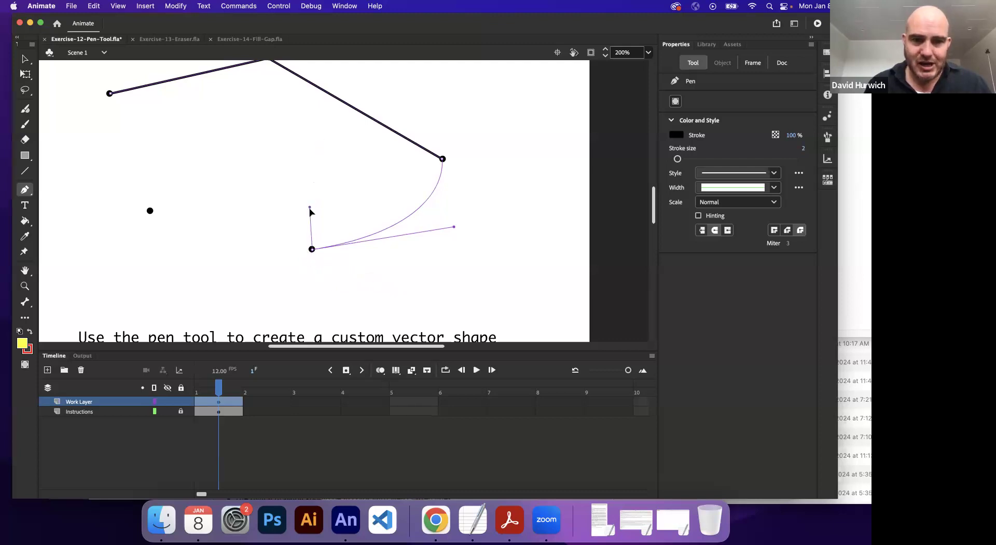
{"action": "left_click_drag", "start_coordinate": [312, 209], "coordinate": [312, 208]}
{"action": "left_click", "coordinate": [313, 145]}
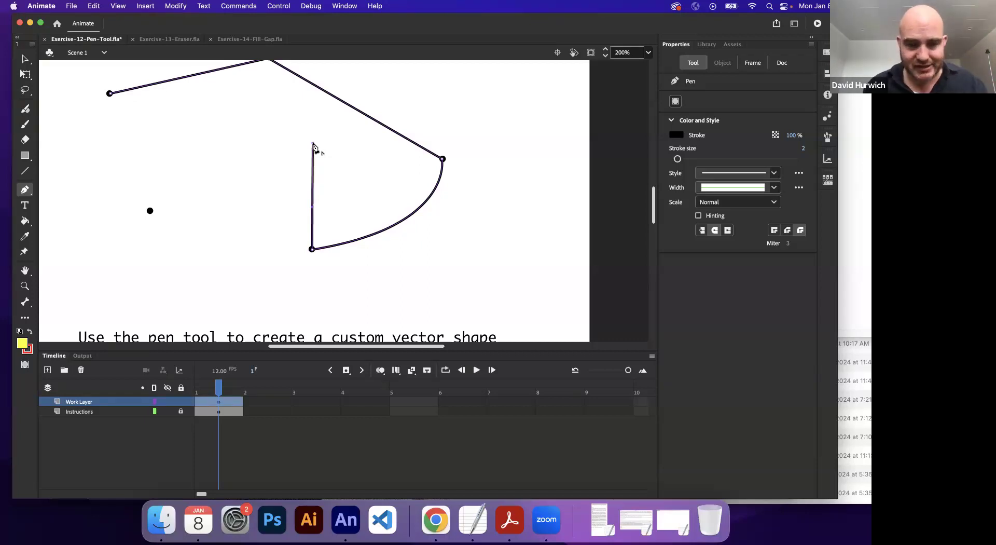
{"action": "key", "text": "super+z"}
{"action": "key", "text": "super+z"}
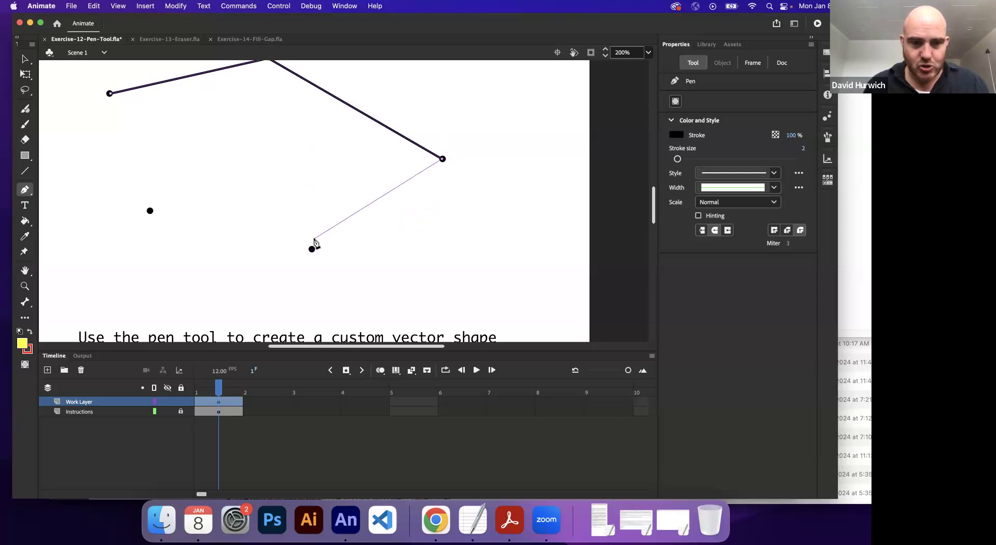
Step: Draw a curved segment to the bottom dot, angle its outgoing handle toward the lower-left dot, and close the path with straight segments
{"action": "left_click_drag", "start_coordinate": [312, 249], "coordinate": [162, 262]}
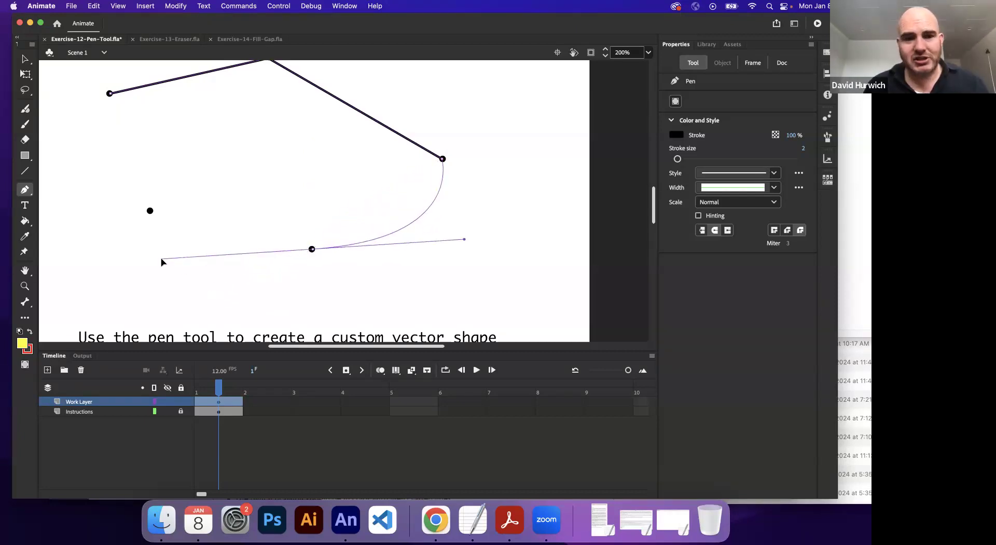
{"action": "mouse_move", "coordinate": [162, 262]}
{"action": "left_mouse_down"}
{"action": "mouse_move", "coordinate": [311, 251]}
{"action": "mouse_move", "coordinate": [152, 217]}
{"action": "mouse_move", "coordinate": [109, 311]}
{"action": "mouse_move", "coordinate": [116, 280]}
{"action": "mouse_move", "coordinate": [98, 253]}
{"action": "mouse_move", "coordinate": [280, 196]}
{"action": "mouse_move", "coordinate": [238, 216]}
{"action": "mouse_move", "coordinate": [151, 211]}
{"action": "mouse_move", "coordinate": [226, 230]}
{"action": "left_mouse_up"}
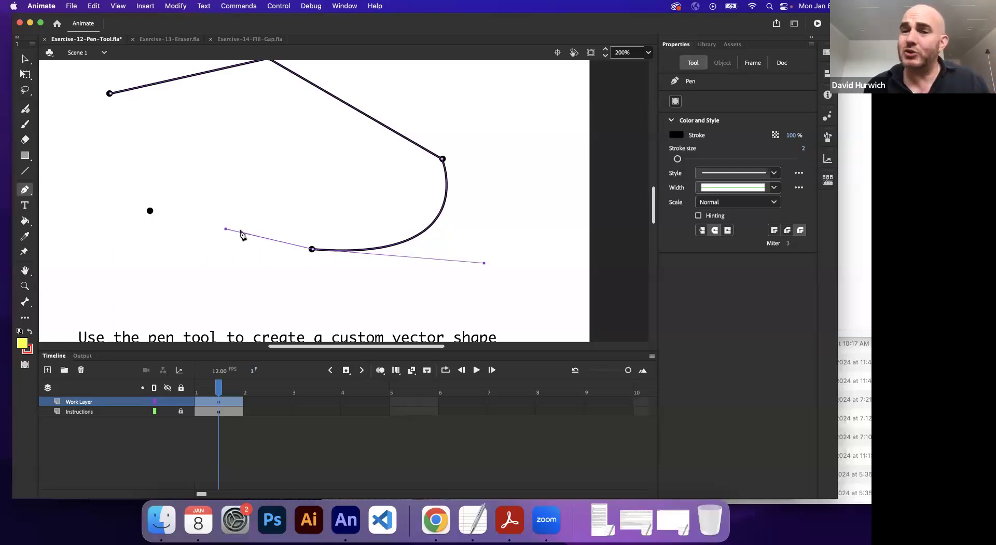
{"action": "left_click", "coordinate": [150, 210]}
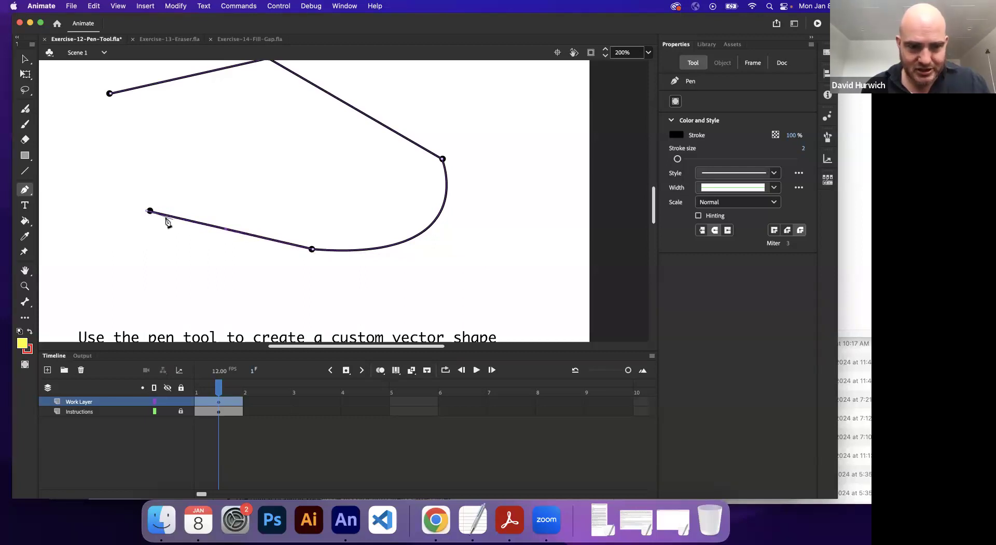
{"action": "left_click", "coordinate": [109, 94]}
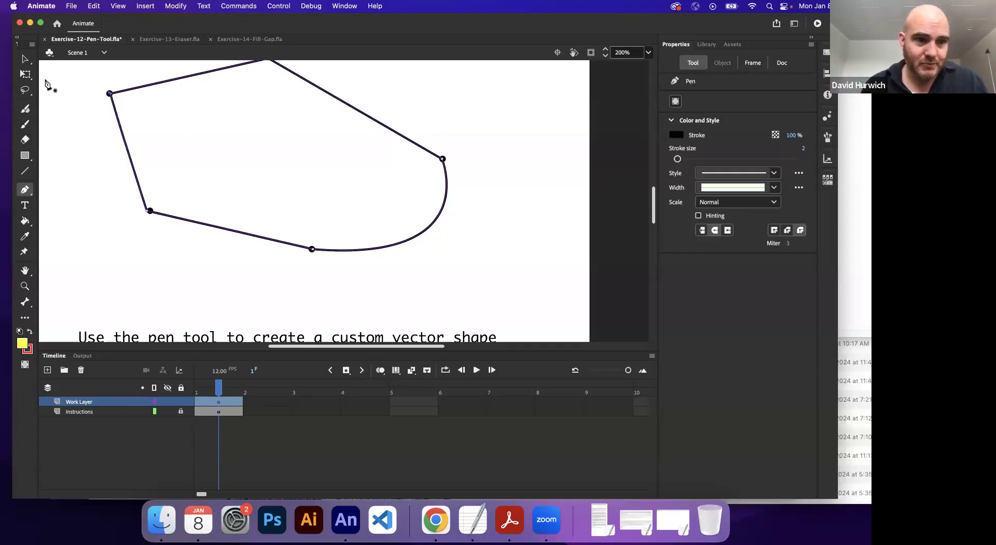
Step: Select the shape's entire outline with the Selection tool and set its stroke size to 5
{"action": "left_click", "coordinate": [26, 61]}
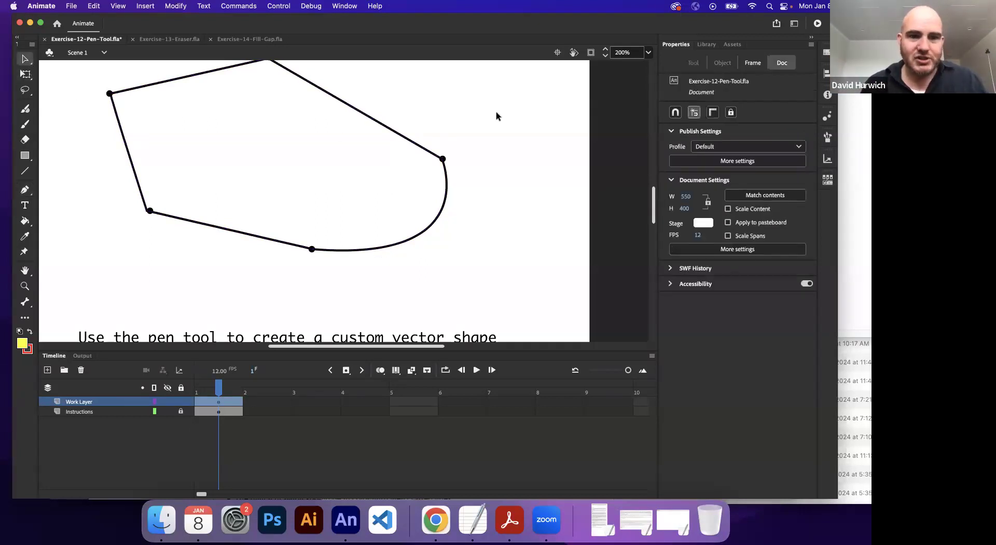
{"action": "left_click", "coordinate": [425, 152]}
{"action": "key", "text": "super+equal"}
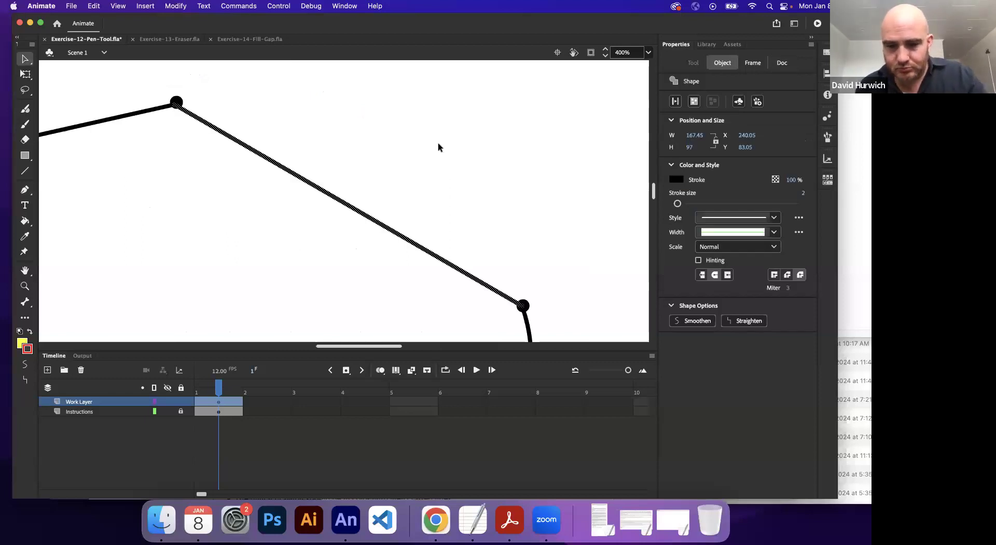
{"action": "key", "text": "super+1"}
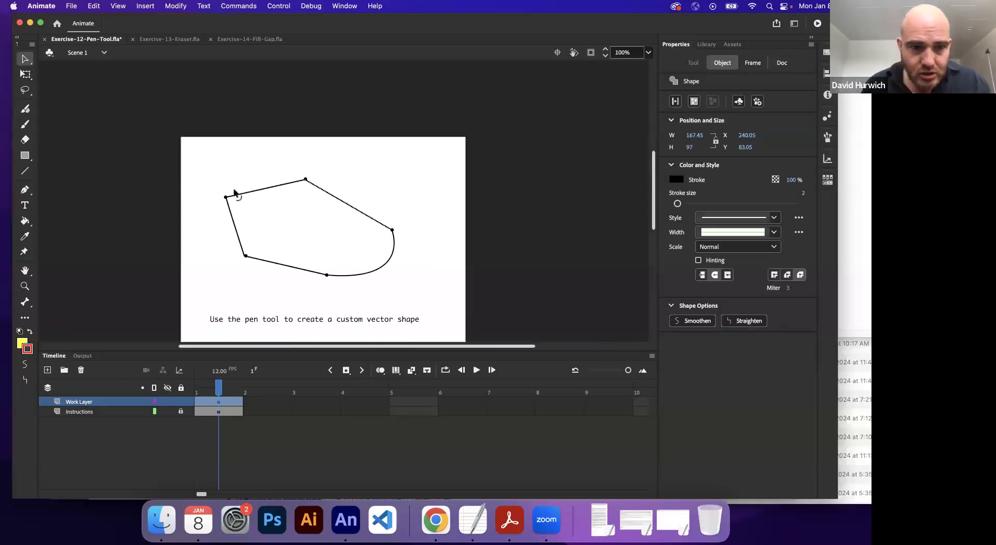
{"action": "double_click", "coordinate": [266, 193]}
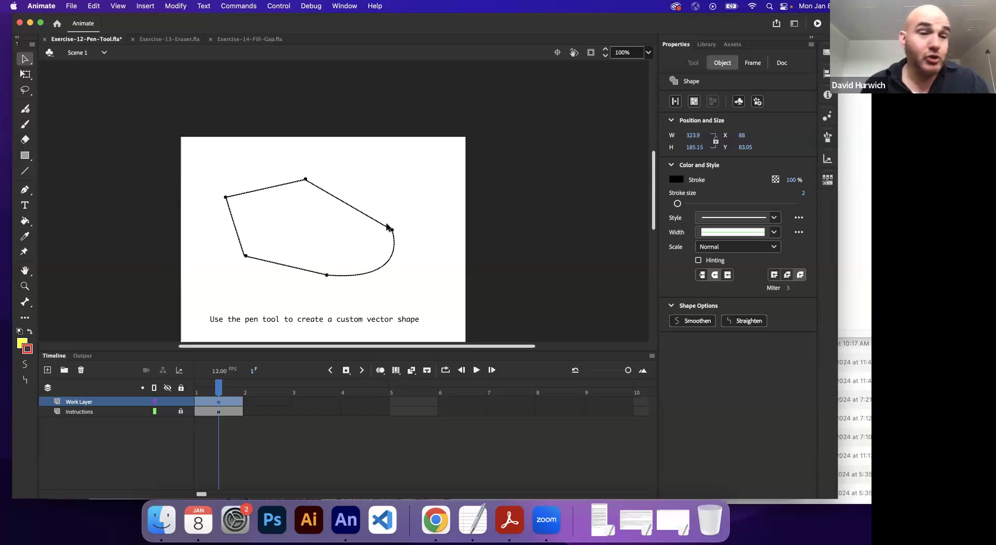
{"action": "left_click_drag", "start_coordinate": [678, 204], "coordinate": [681, 206]}
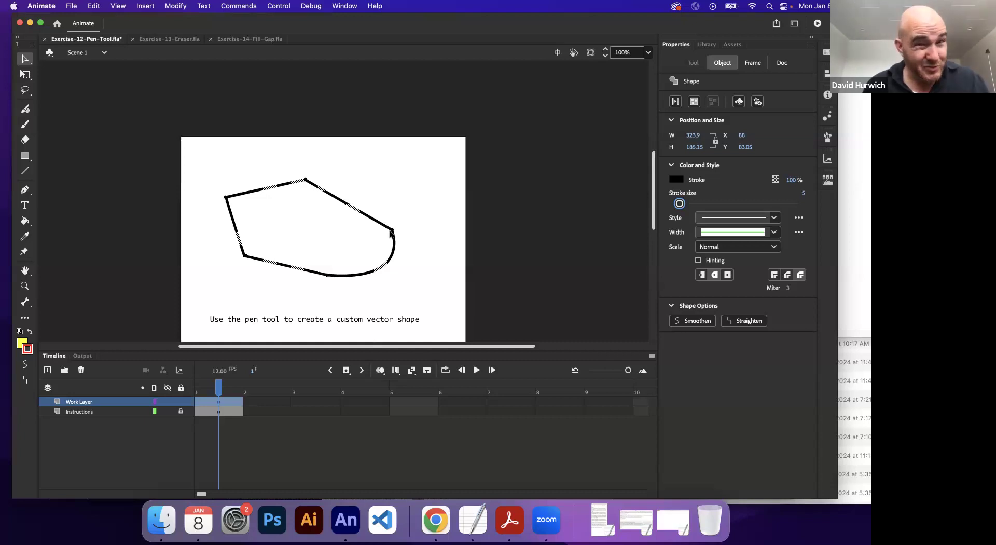
Step: Switch to the TextEdit notes and add the line "Selection Tool: Highlight the entire path" below the Segments entry
{"action": "left_click", "coordinate": [27, 63]}
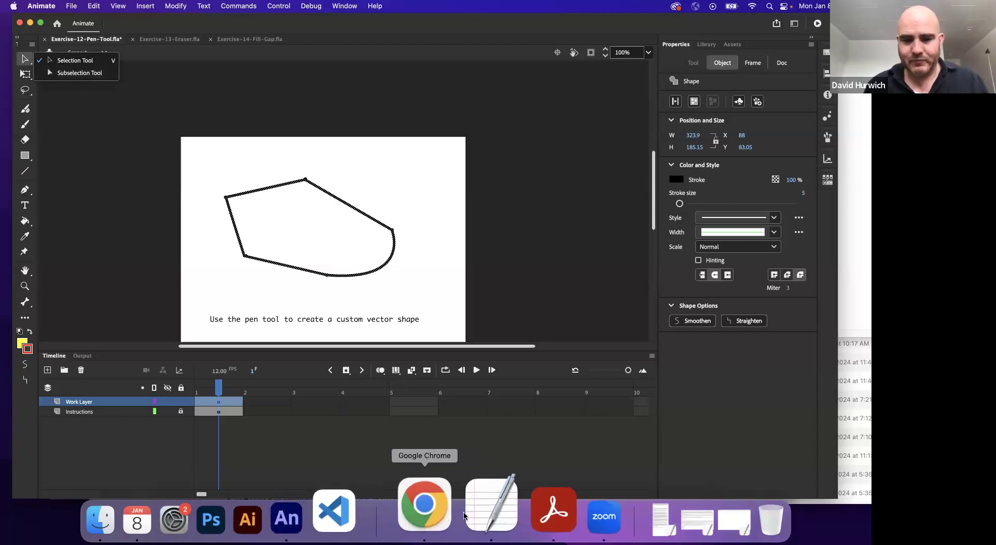
{"action": "left_click", "coordinate": [490, 506]}
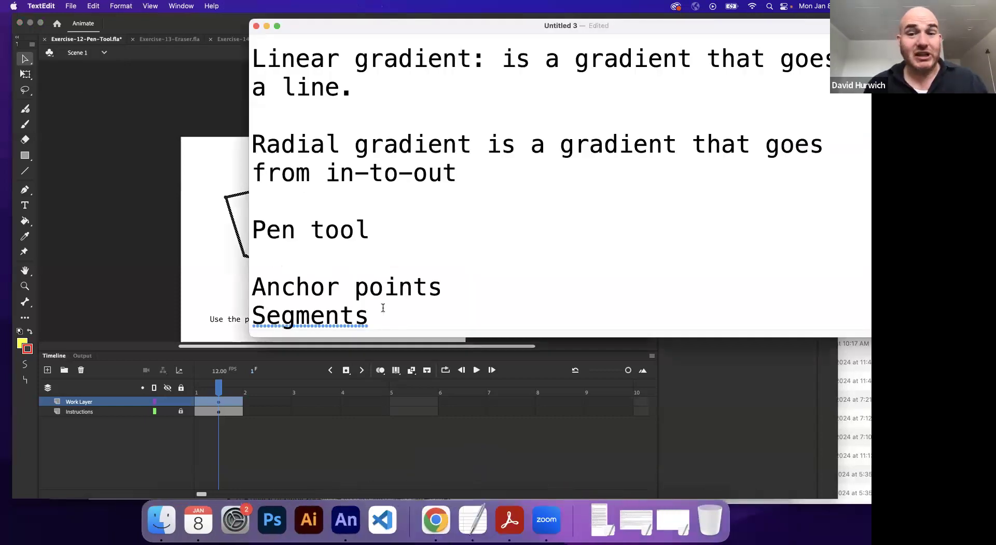
{"action": "key", "text": "Return"}
{"action": "key", "text": "Return"}
{"action": "type", "text": "Sel"}
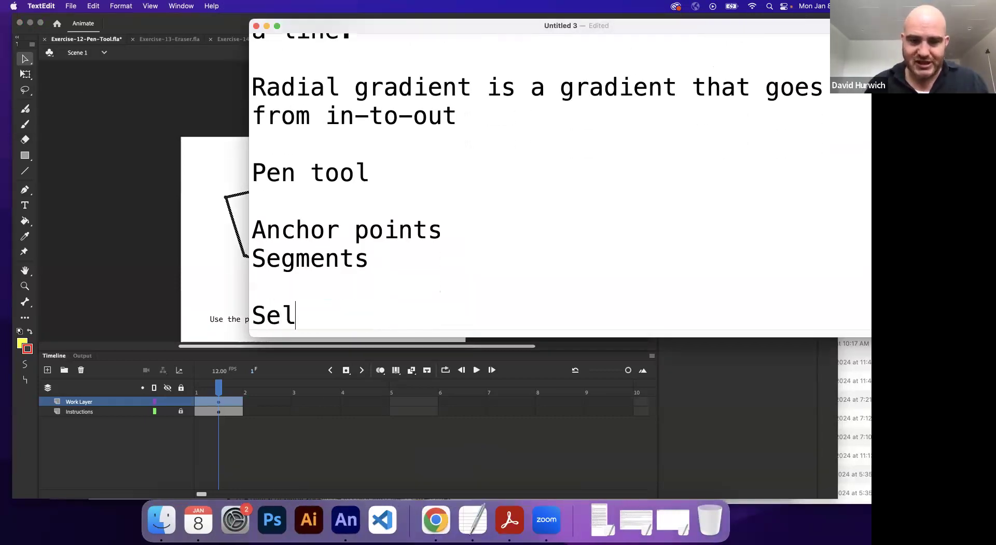
{"action": "type", "text": "ection Tool: F"}
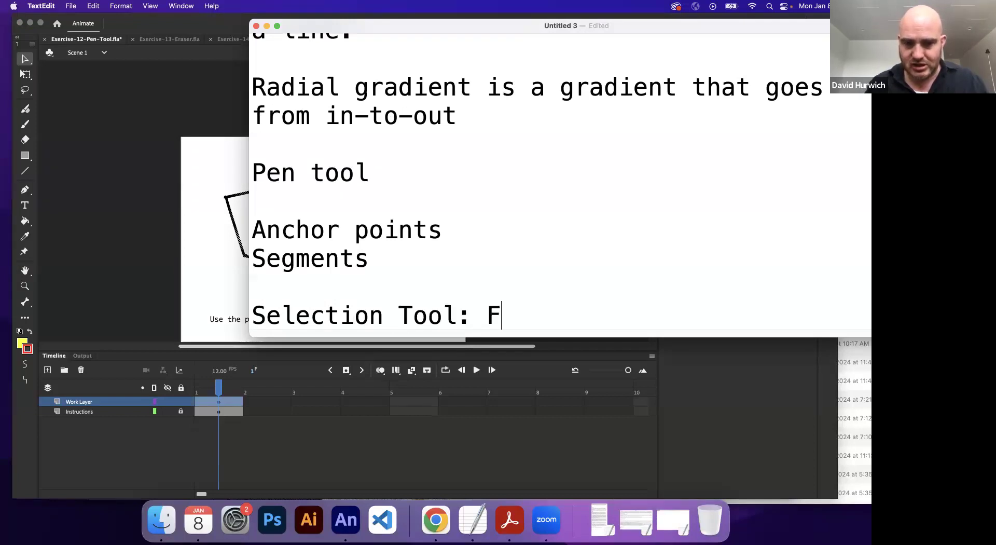
{"action": "key", "text": "BackSpace"}
{"action": "type", "text": "Highlight th"}
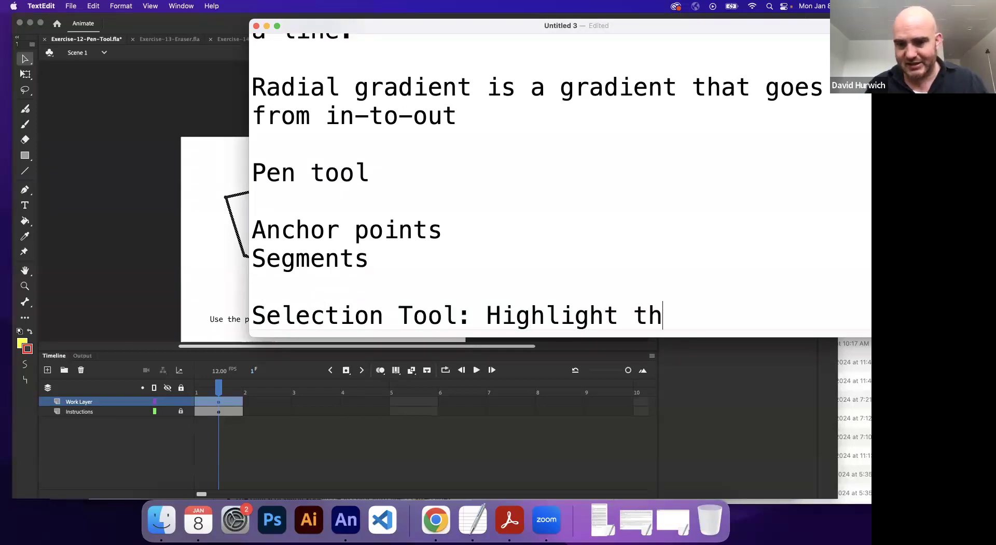
{"action": "type", "text": "i enit"}
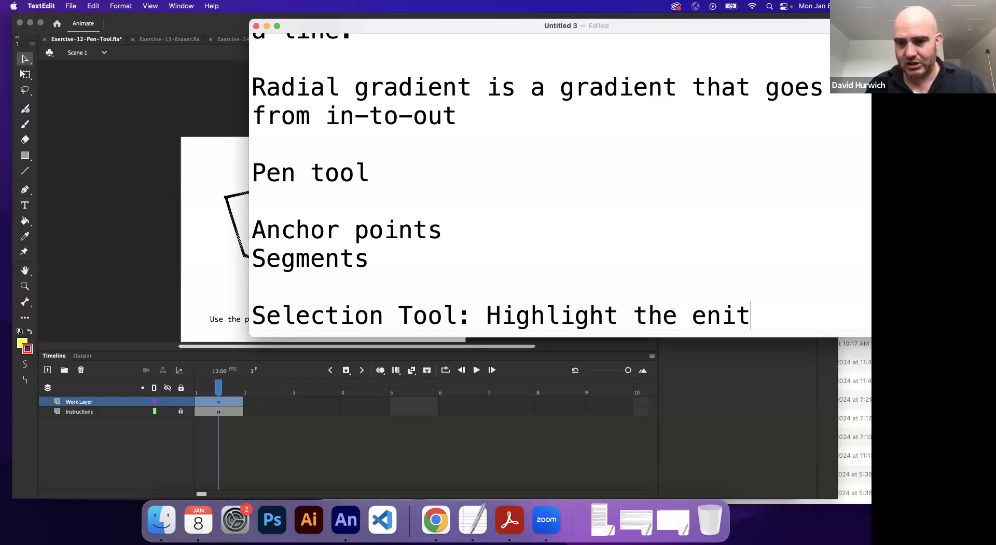
{"action": "key", "text": "BackSpace"}
{"action": "key", "text": "BackSpace"}
{"action": "type", "text": "tire"}
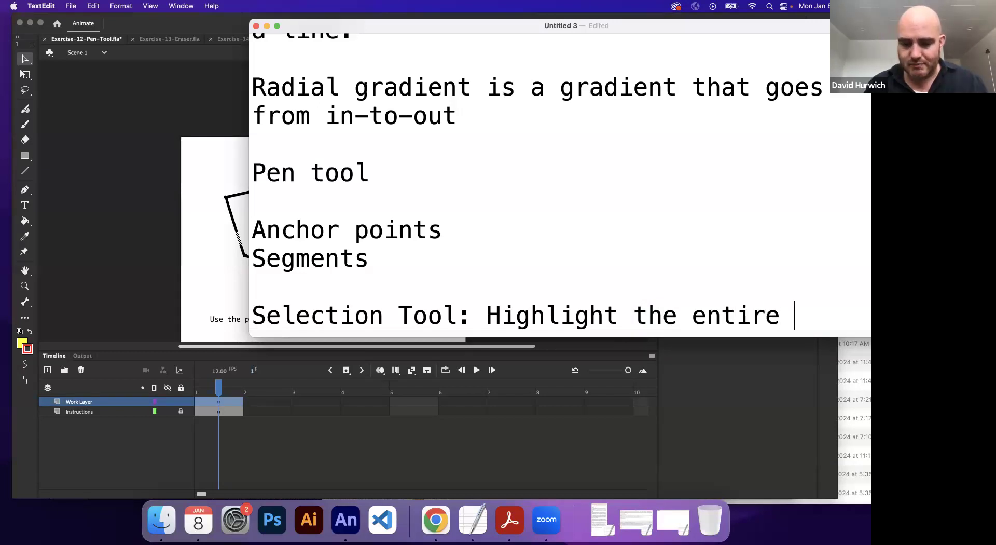
{"action": "type", "text": " path"}
{"action": "key", "text": "Return"}
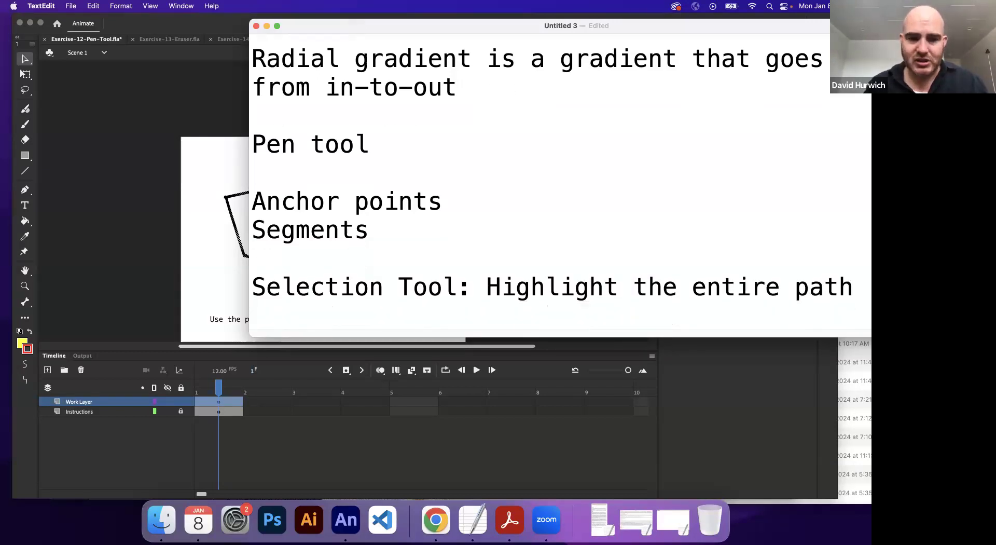
Step: Add the note "Subsection Tool: Highlights the sub components, ie anchors and Bezier handles."
{"action": "type", "text": "Subselect"}
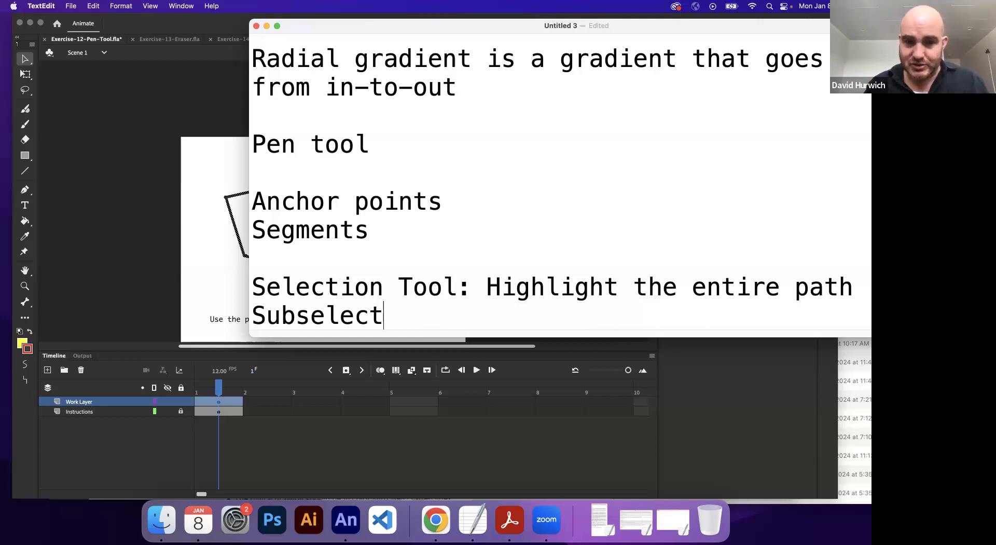
{"action": "type", "text": "ion Too"}
{"action": "key", "text": "BackSpace"}
{"action": "key", "text": "BackSpace"}
{"action": "type", "text": "Too"}
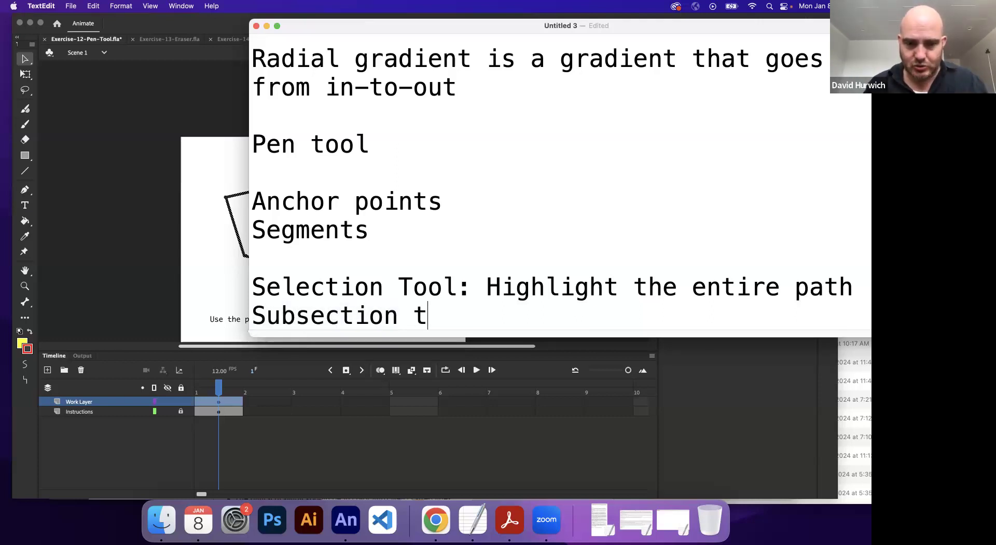
{"action": "type", "text": "l: Highlights the"}
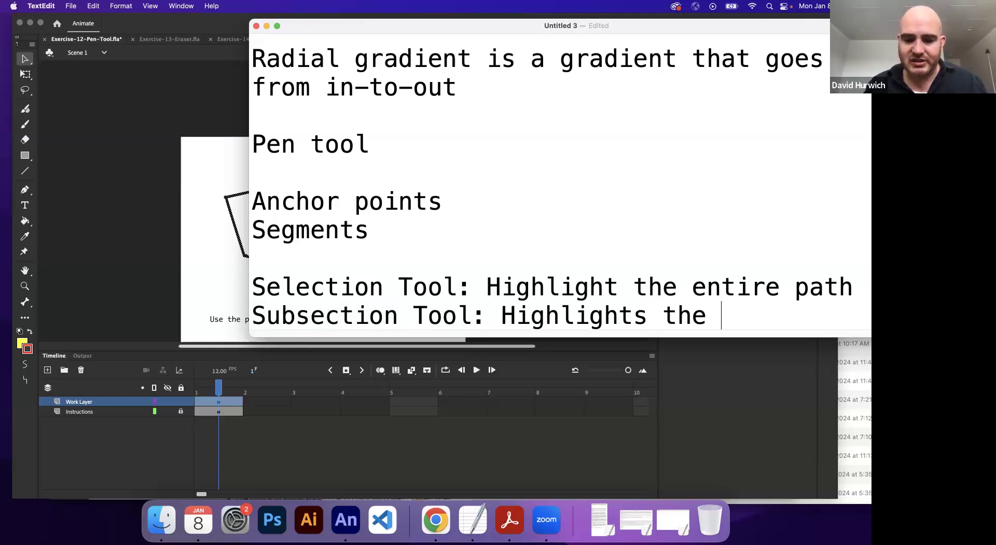
{"action": "type", "text": " sub compon"}
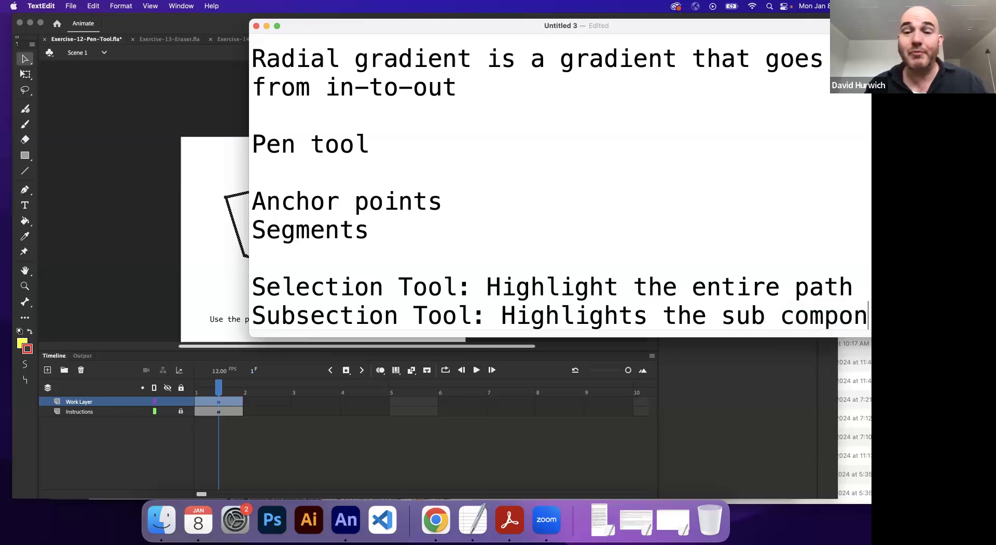
{"action": "type", "text": "ents"}
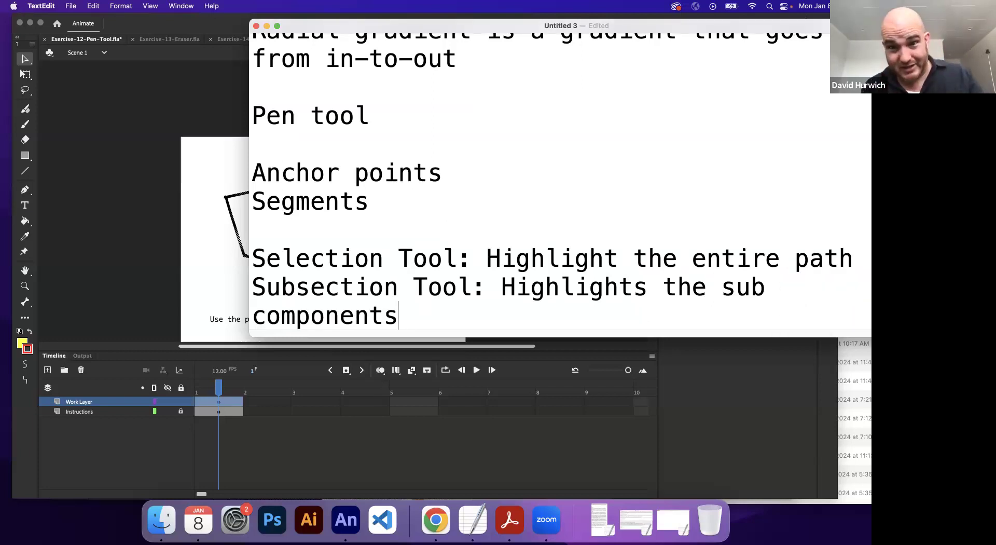
{"action": "type", "text": ", t"}
{"action": "key", "text": "BackSpace"}
{"action": "type", "text": "eh"}
{"action": "key", "text": "BackSpace"}
{"action": "key", "text": "BackSpace"}
{"action": "type", "text": "ie"}
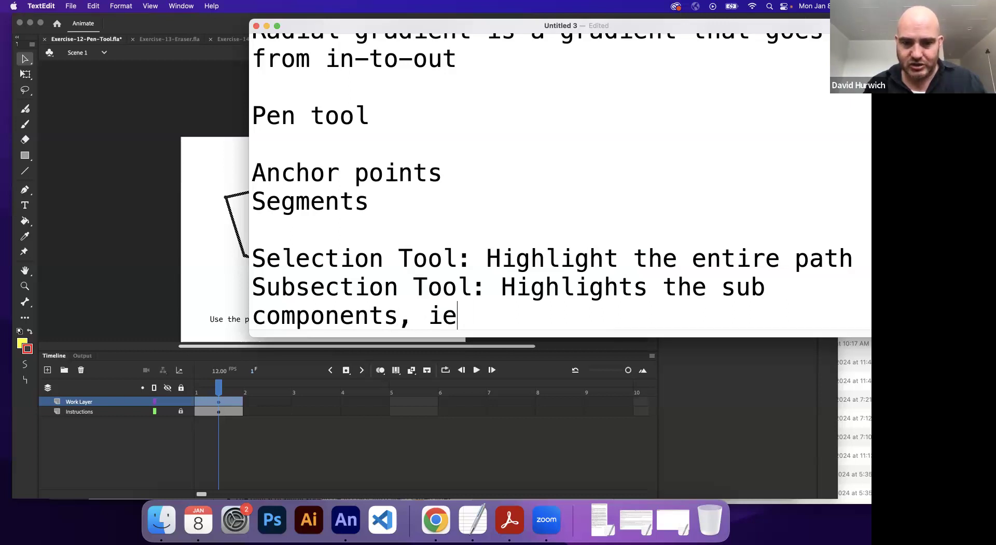
{"action": "type", "text": " anchors and "}
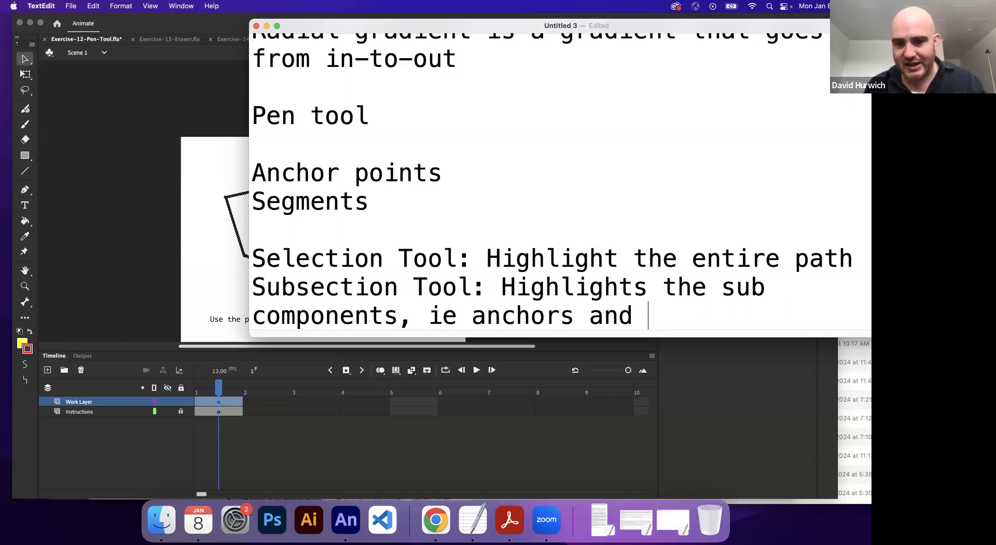
{"action": "type", "text": "Bezier handles."}
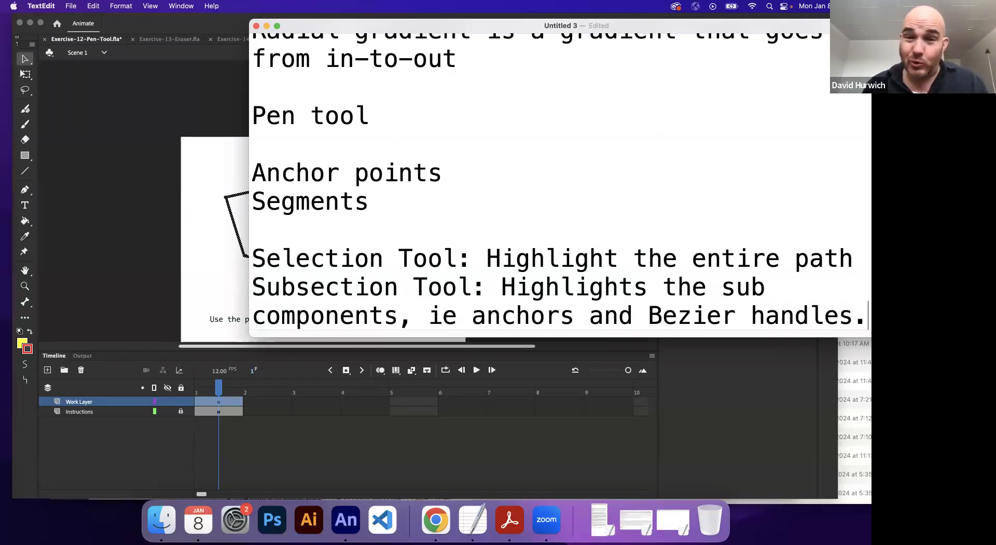
Step: Switch back to Animate and use the Subselection tool to move the top anchor point up and right and nudge the upper-left anchor left
{"action": "left_click", "coordinate": [63, 98]}
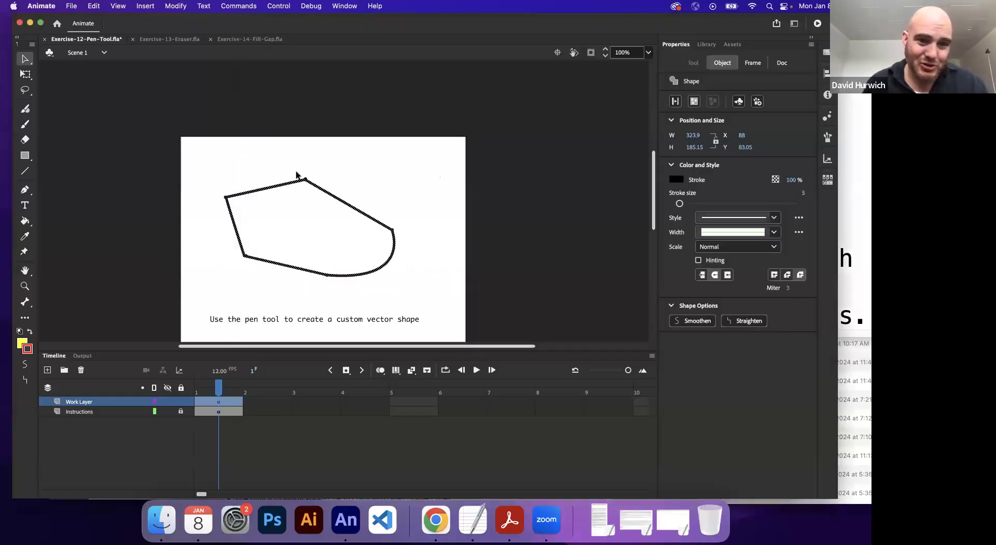
{"action": "left_click", "coordinate": [305, 167]}
{"action": "key", "text": "super+equal"}
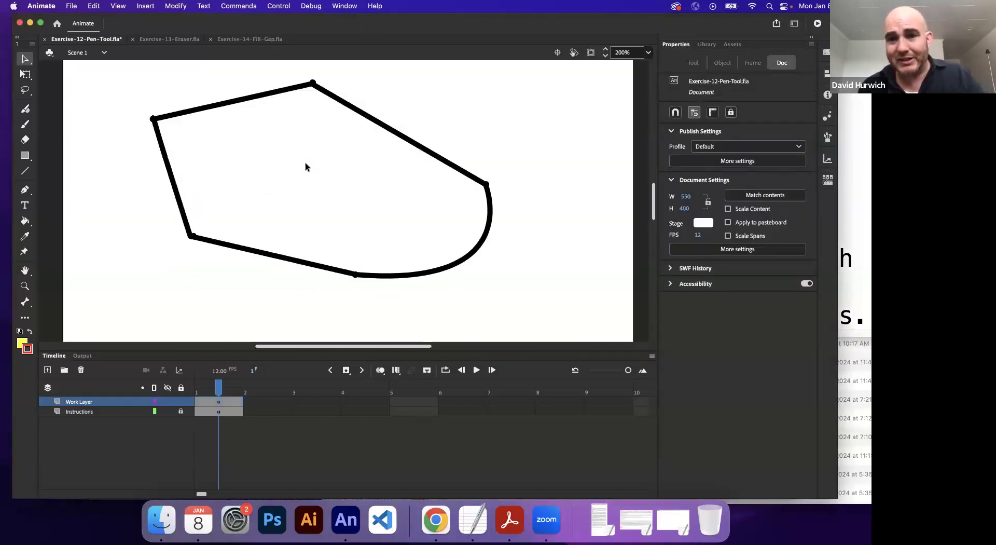
{"action": "scroll", "coordinate": [292, 187], "scroll_direction": "up", "scroll_amount": 2}
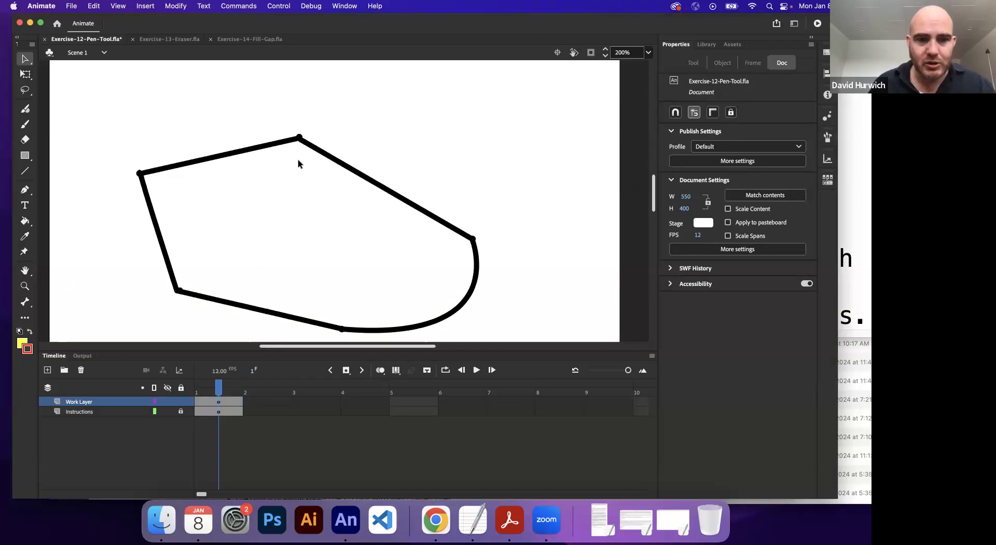
{"action": "left_click", "coordinate": [27, 63]}
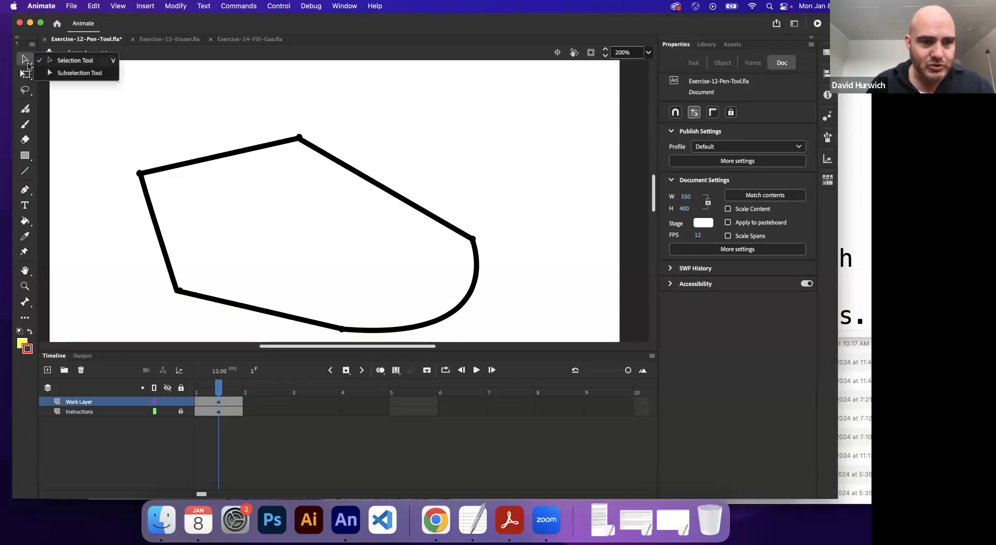
{"action": "left_click", "coordinate": [83, 77]}
{"action": "left_click", "coordinate": [298, 146]}
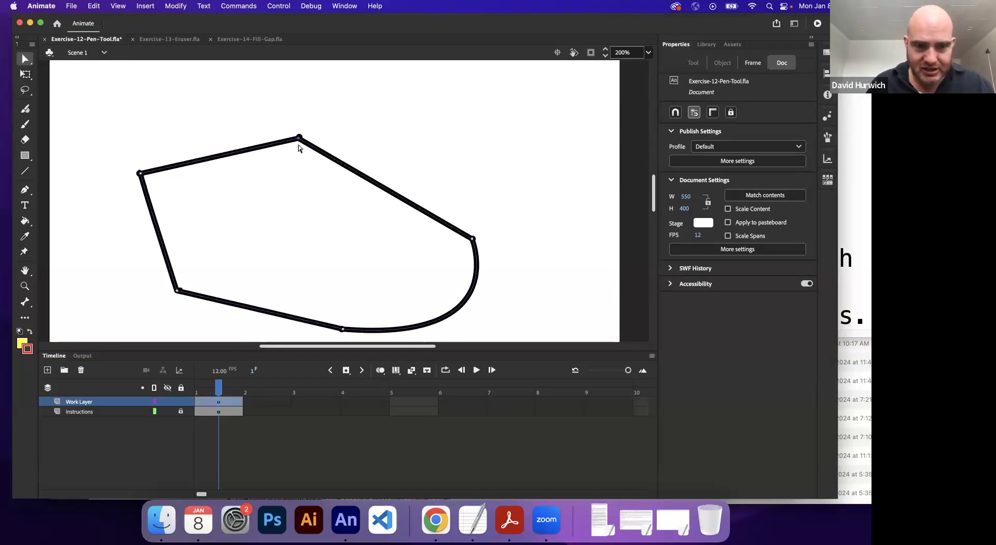
{"action": "left_click_drag", "start_coordinate": [298, 138], "coordinate": [391, 105]}
{"action": "mouse_move", "coordinate": [140, 174]}
{"action": "left_mouse_down"}
{"action": "mouse_move", "coordinate": [177, 110]}
{"action": "mouse_move", "coordinate": [166, 206]}
{"action": "mouse_move", "coordinate": [97, 186]}
{"action": "mouse_move", "coordinate": [125, 167]}
{"action": "mouse_move", "coordinate": [138, 173]}
{"action": "left_mouse_up"}
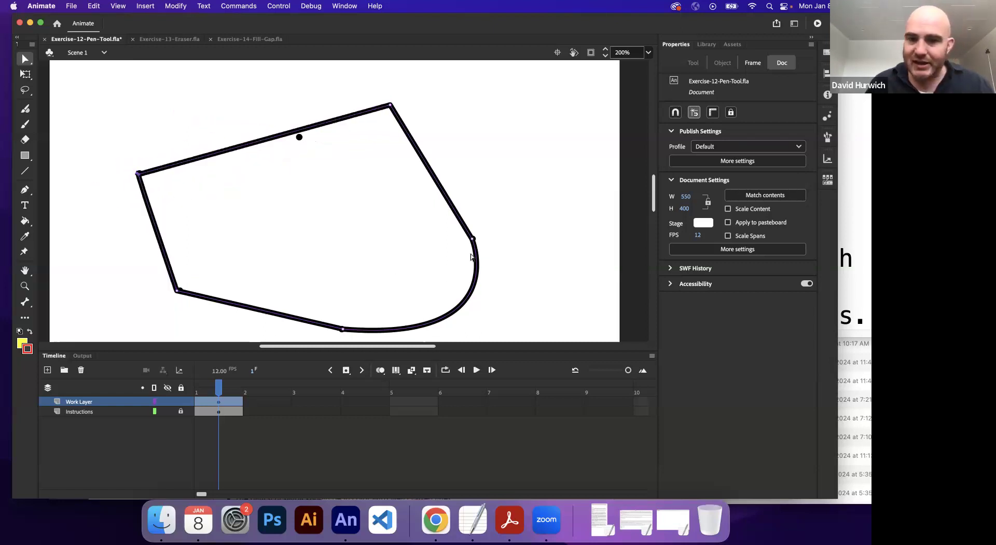
Step: Select the bottom anchor and pull its Bezier handle up into the shape so the lower-right curve bends inward
{"action": "left_click", "coordinate": [343, 328]}
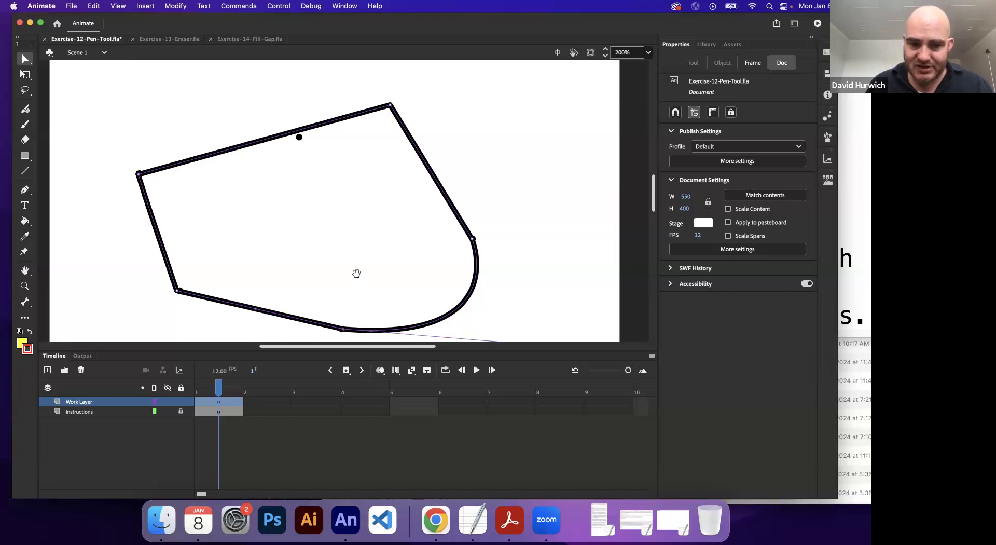
{"action": "left_click_drag", "start_coordinate": [356, 272], "coordinate": [353, 203]}
{"action": "left_click_drag", "start_coordinate": [510, 259], "coordinate": [367, 128]}
{"action": "scroll", "coordinate": [235, 165], "scroll_direction": "right", "scroll_amount": 5}
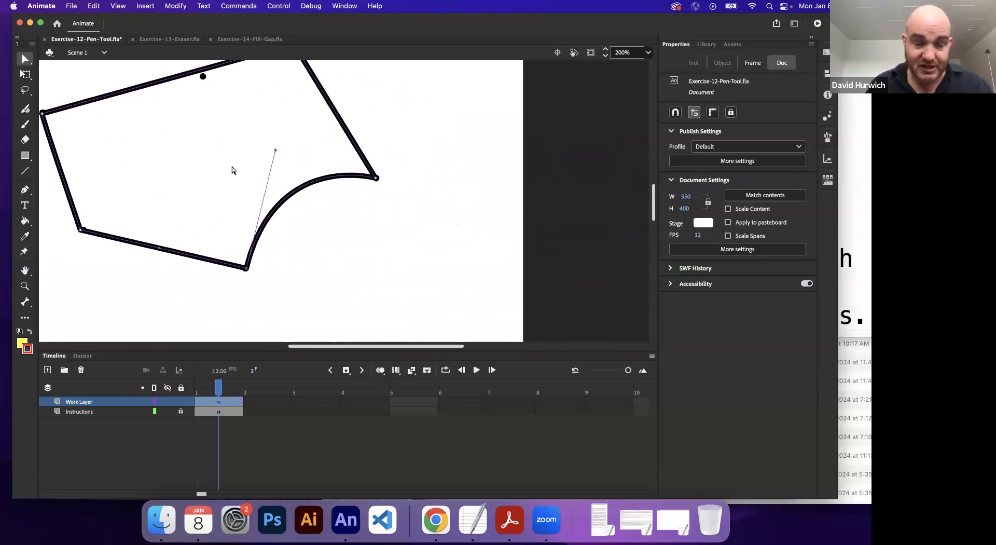
{"action": "mouse_move", "coordinate": [276, 153]}
{"action": "left_mouse_down"}
{"action": "mouse_move", "coordinate": [371, 280]}
{"action": "mouse_move", "coordinate": [225, 134]}
{"action": "left_mouse_up"}
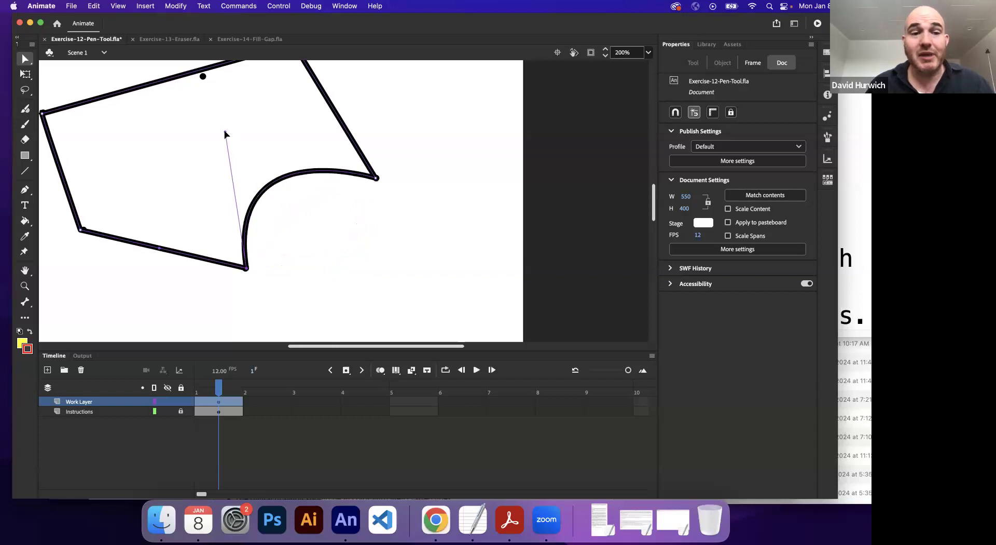
Step: Add an anchor point midway along the shape's top edge with the Add Anchor Point tool
{"action": "left_click_drag", "start_coordinate": [173, 157], "coordinate": [222, 189]}
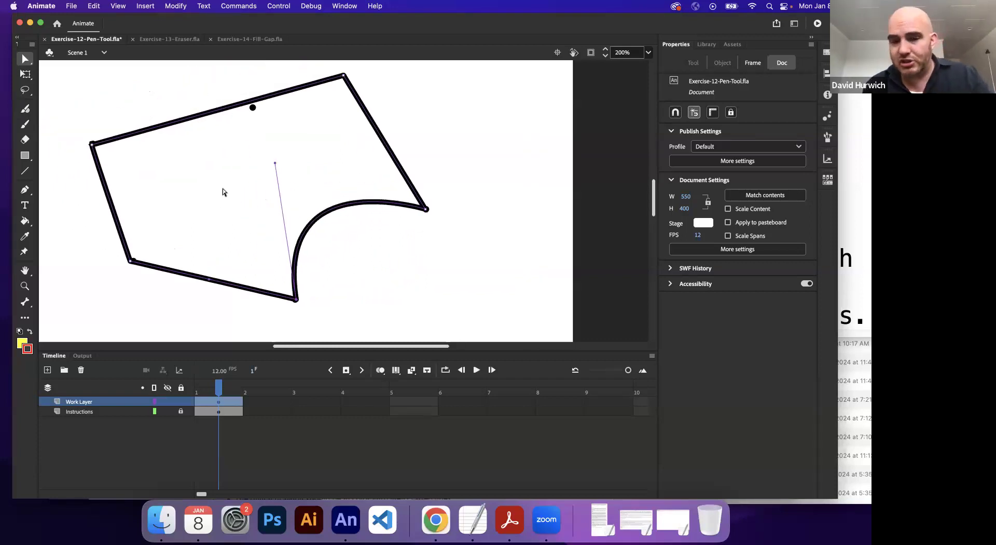
{"action": "key", "text": "super+minus"}
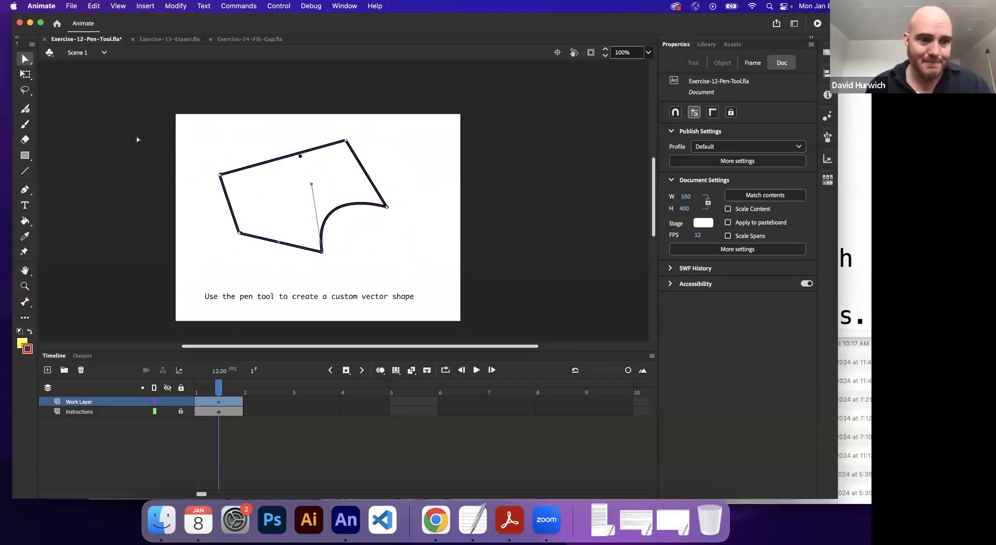
{"action": "left_click", "coordinate": [25, 190]}
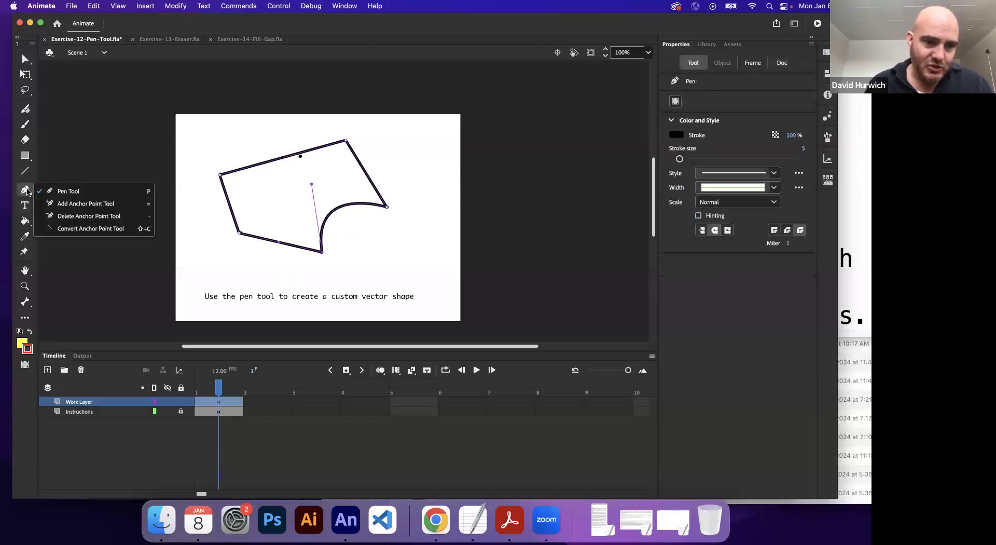
{"action": "left_click", "coordinate": [69, 204]}
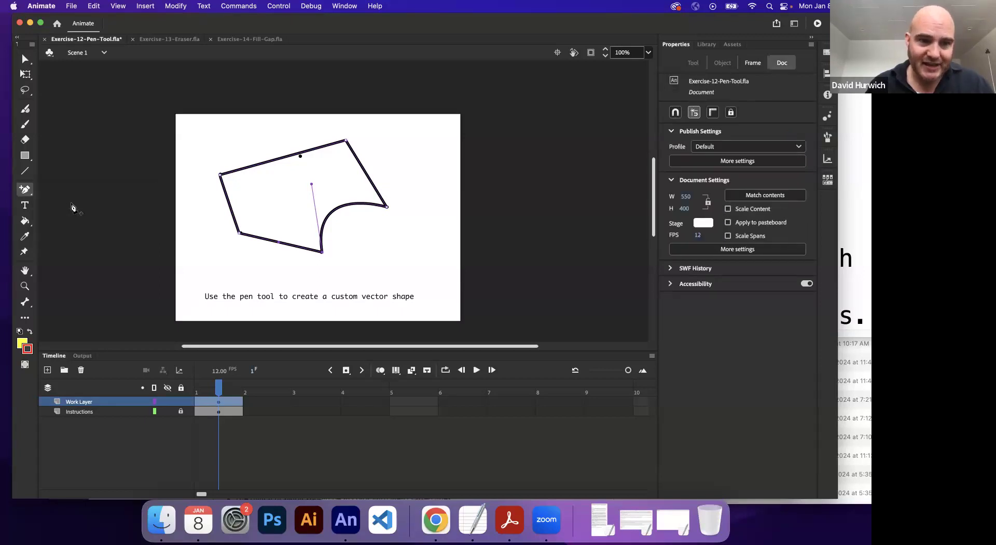
{"action": "left_click", "coordinate": [281, 161]}
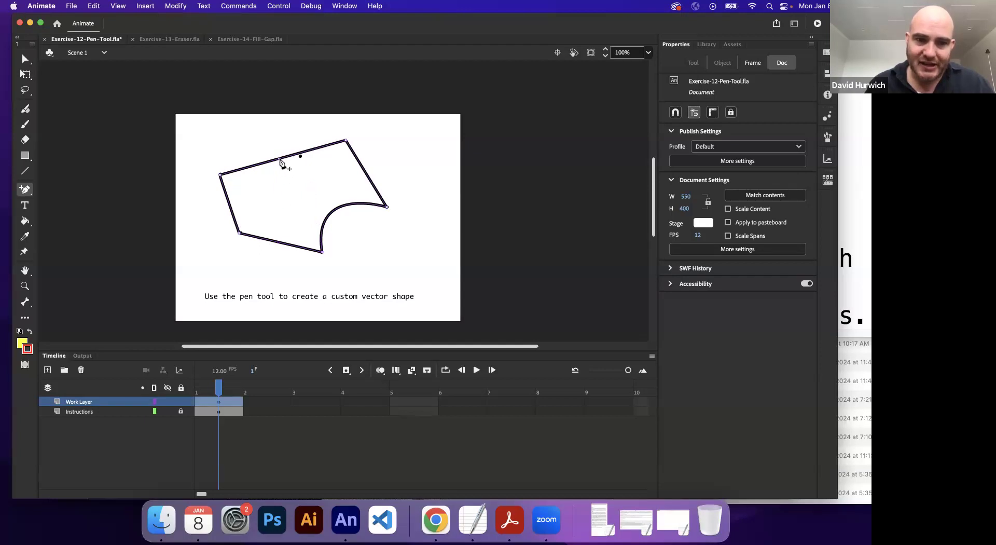
{"action": "left_click_drag", "start_coordinate": [280, 160], "coordinate": [300, 193]}
{"action": "key", "text": "super+z"}
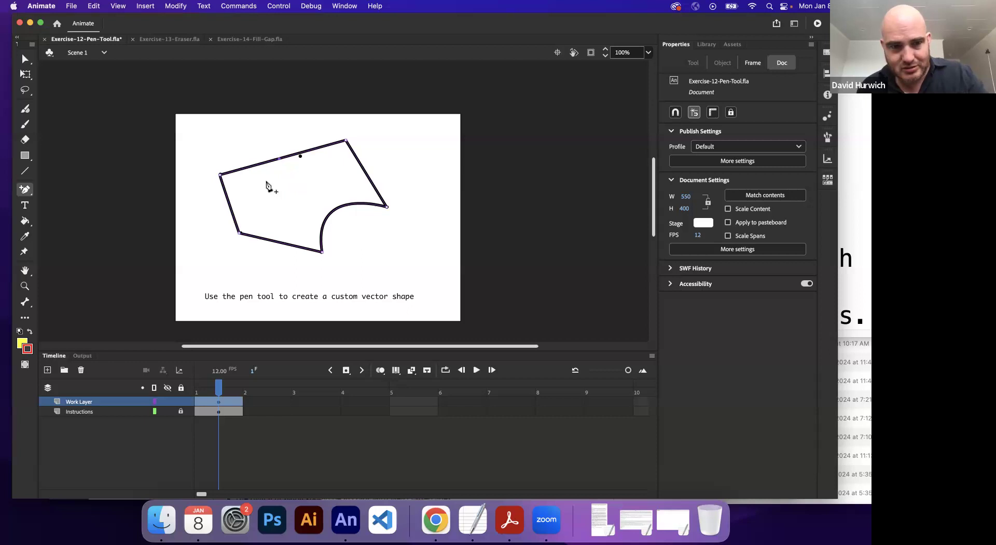
Step: Use the Subselection tool to move the top edge's middle anchor up and slightly left, forming a raised corner
{"action": "left_click", "coordinate": [25, 59]}
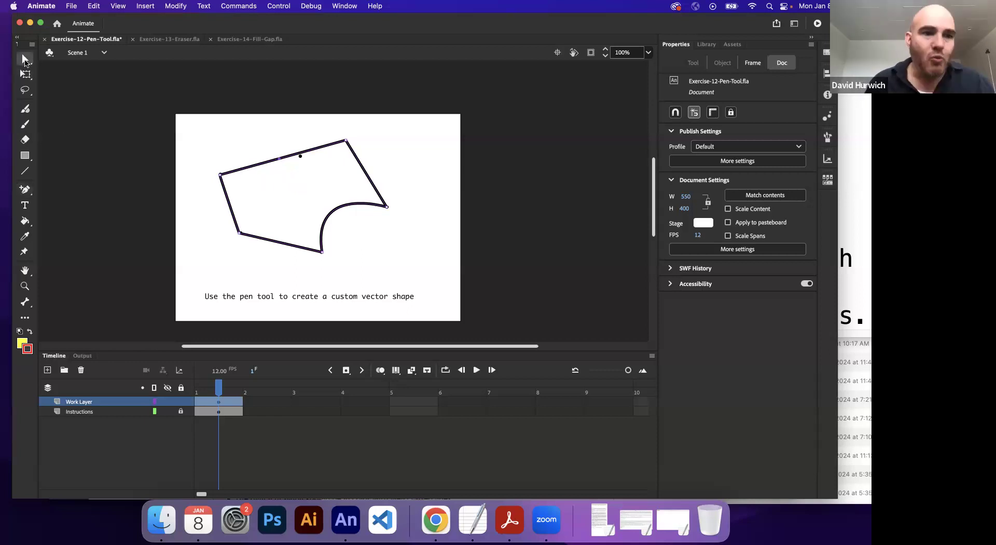
{"action": "left_click", "coordinate": [219, 124]}
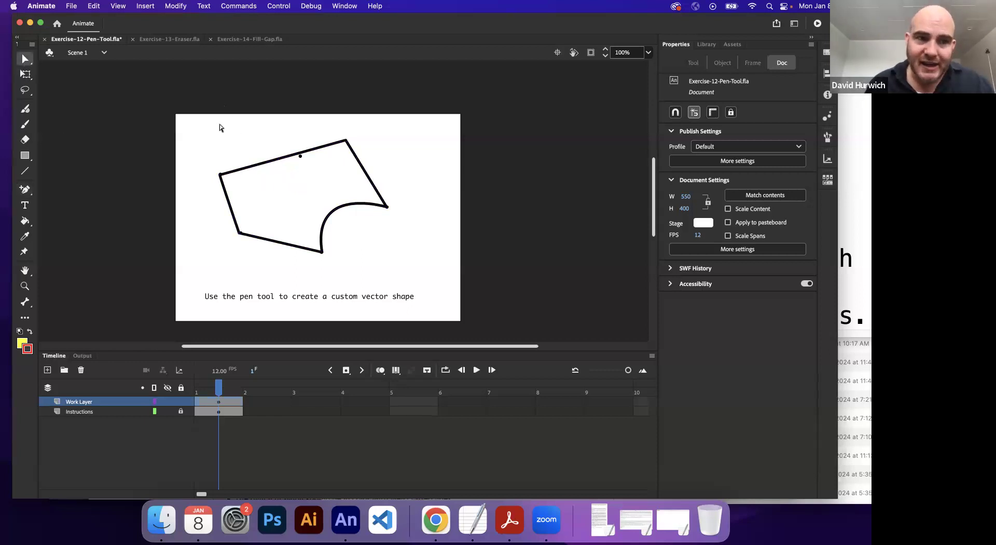
{"action": "left_click", "coordinate": [294, 153]}
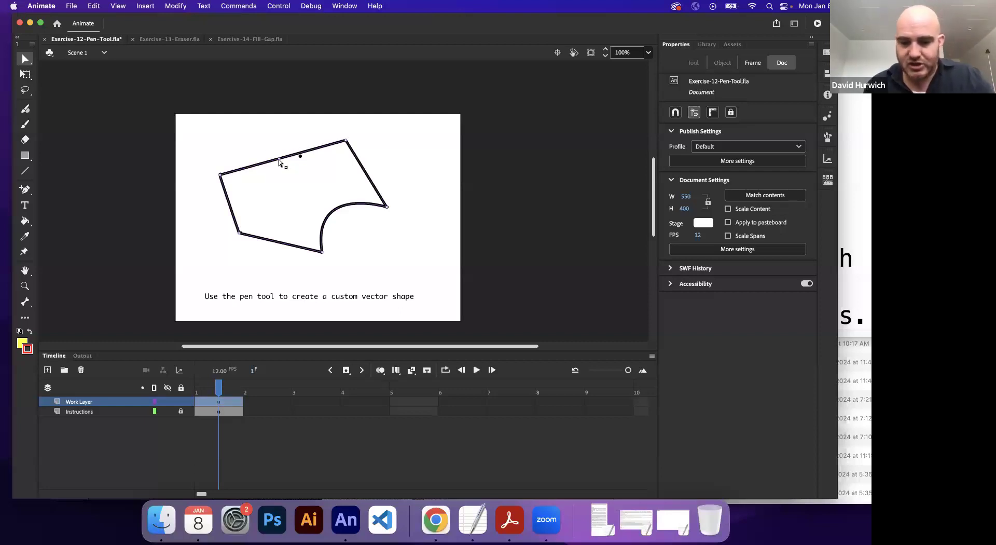
{"action": "key", "text": "super+equal"}
{"action": "key", "text": "super+equal"}
{"action": "key", "text": "super+minus"}
{"action": "key", "text": "space"}
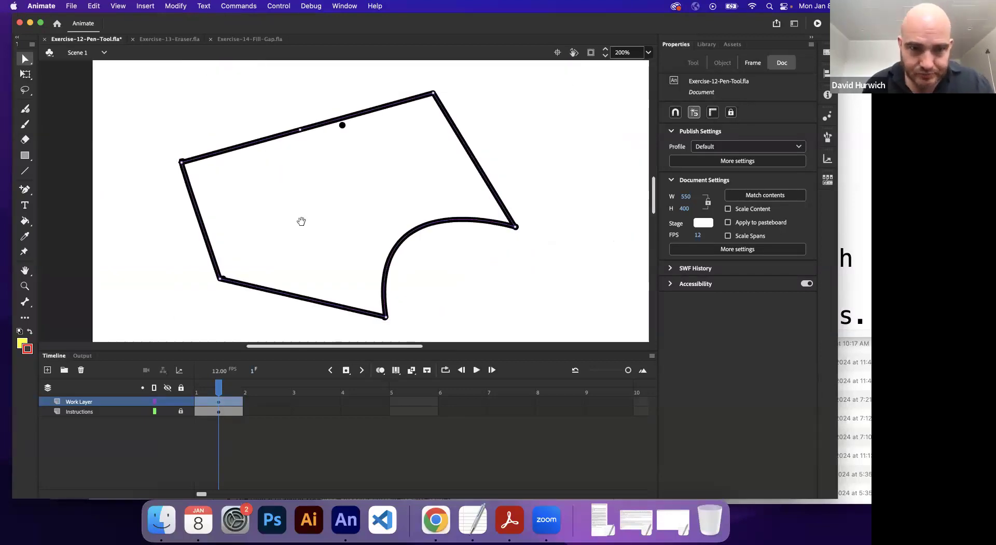
{"action": "key", "text": "super+equal"}
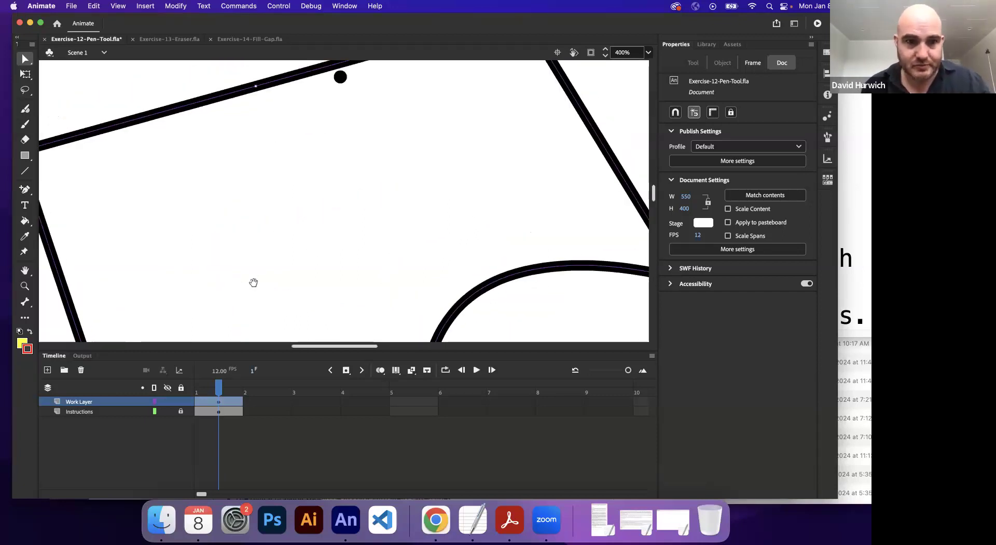
{"action": "left_click_drag", "start_coordinate": [253, 282], "coordinate": [264, 354]}
{"action": "left_click_drag", "start_coordinate": [269, 158], "coordinate": [249, 101]}
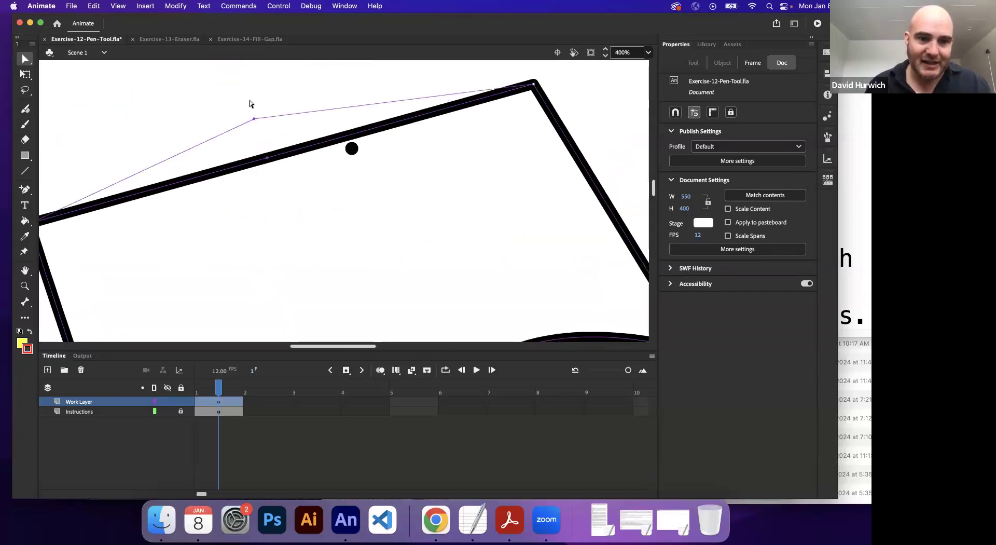
{"action": "key", "text": "super+minus"}
{"action": "key", "text": "super+minus"}
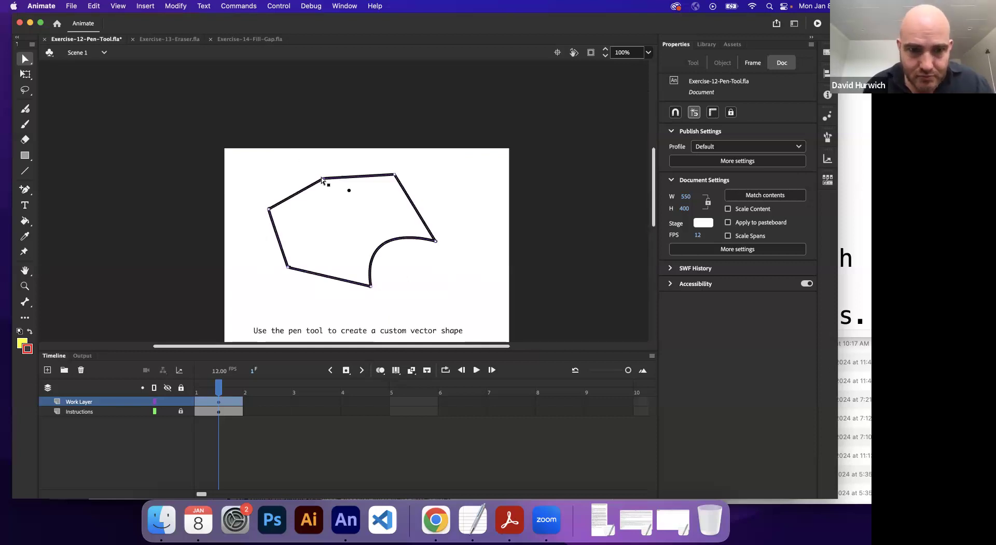
{"action": "left_click_drag", "start_coordinate": [323, 177], "coordinate": [318, 166]}
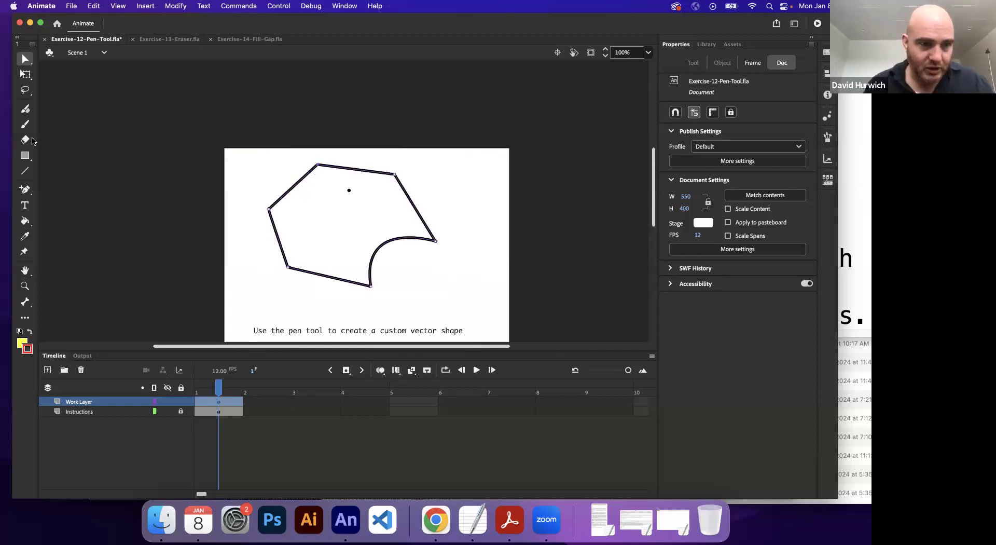
Step: Add an anchor point midway along the bottom edge and pull it down with the Subselection tool into a curved bulge
{"action": "left_click", "coordinate": [25, 189]}
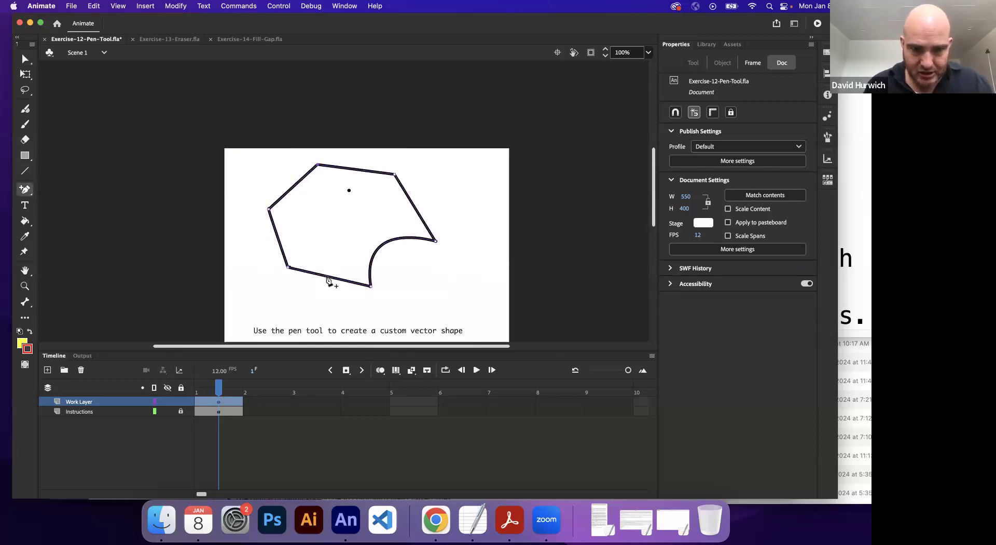
{"action": "left_click", "coordinate": [327, 278]}
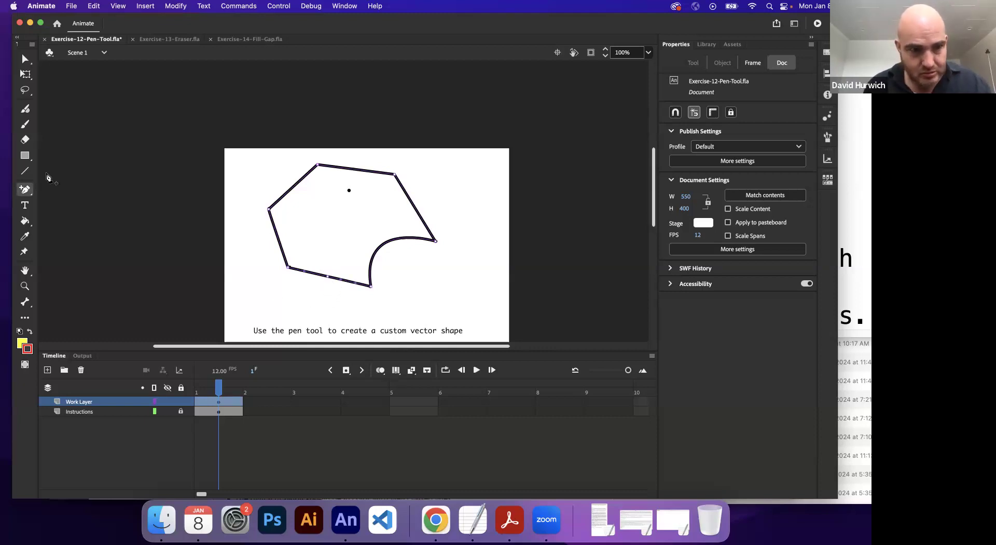
{"action": "left_click", "coordinate": [25, 60]}
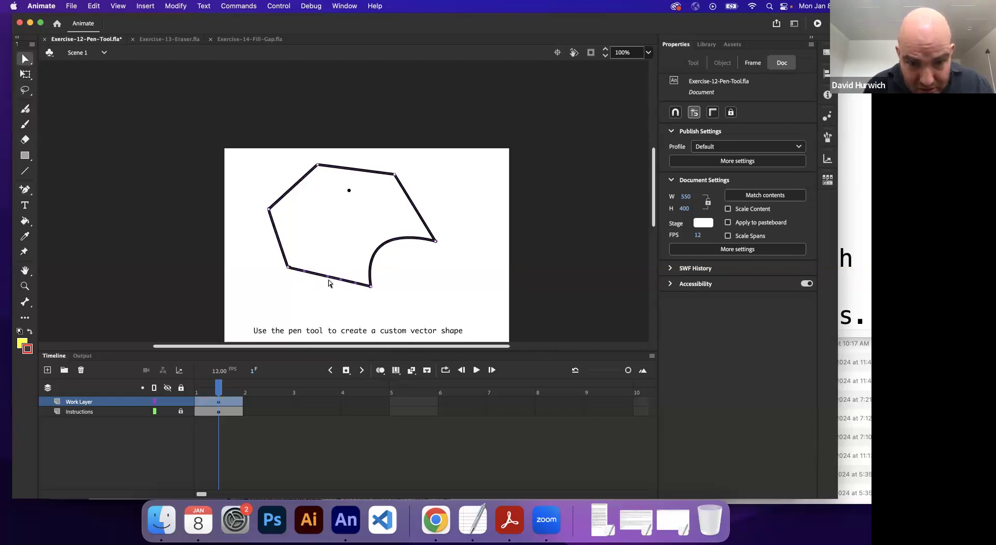
{"action": "left_click_drag", "start_coordinate": [329, 281], "coordinate": [322, 299]}
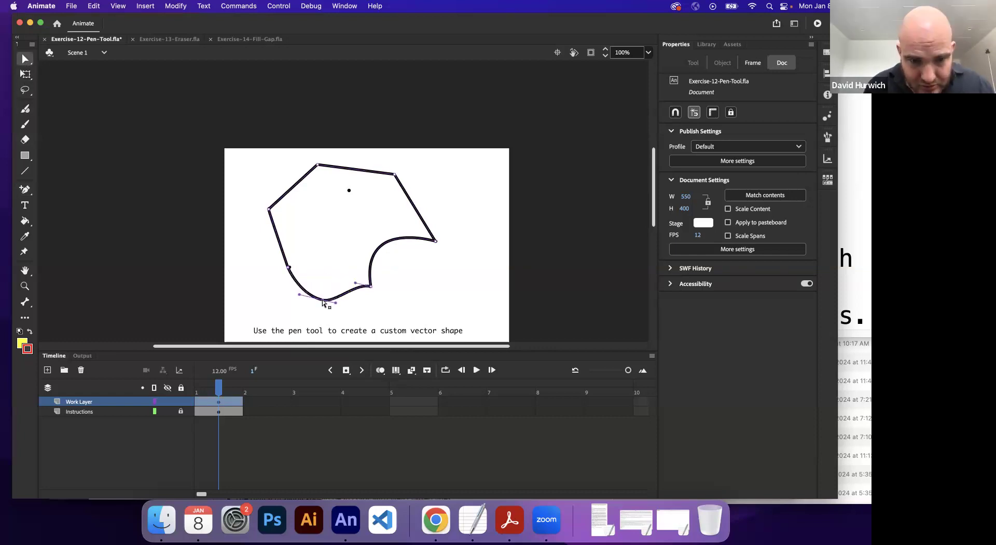
{"action": "key", "text": "super+z"}
{"action": "left_click", "coordinate": [330, 280]}
{"action": "left_click_drag", "start_coordinate": [329, 280], "coordinate": [317, 314]}
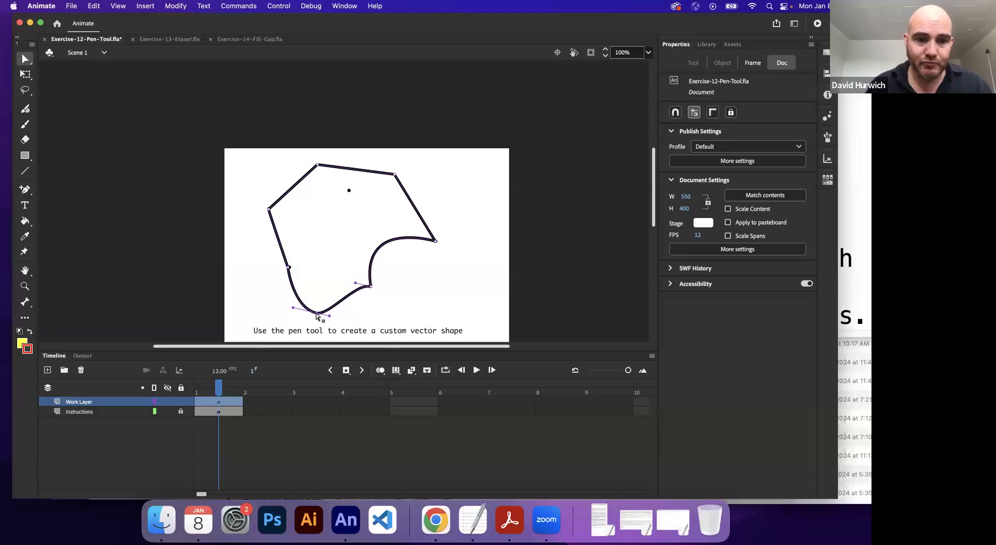
Step: Use the Delete Anchor Point tool to remove the upper-left anchor, the bottom bulge's anchor and the lower-left anchor
{"action": "left_click", "coordinate": [24, 190]}
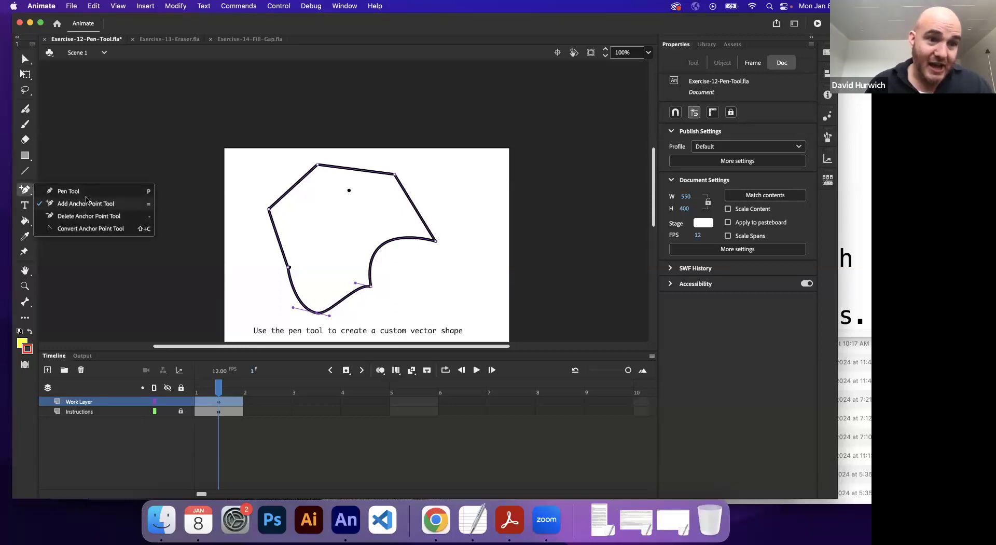
{"action": "left_click", "coordinate": [86, 220]}
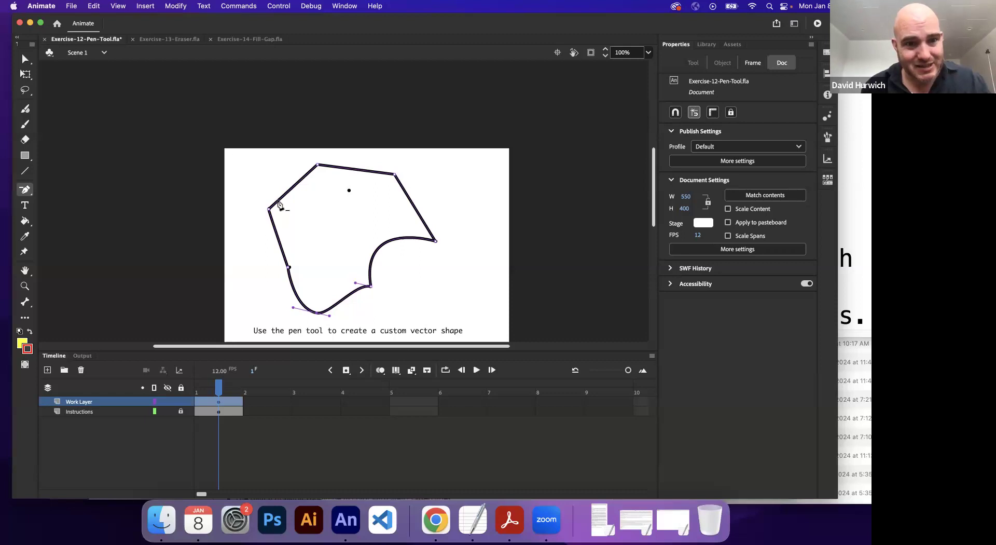
{"action": "left_click", "coordinate": [269, 211]}
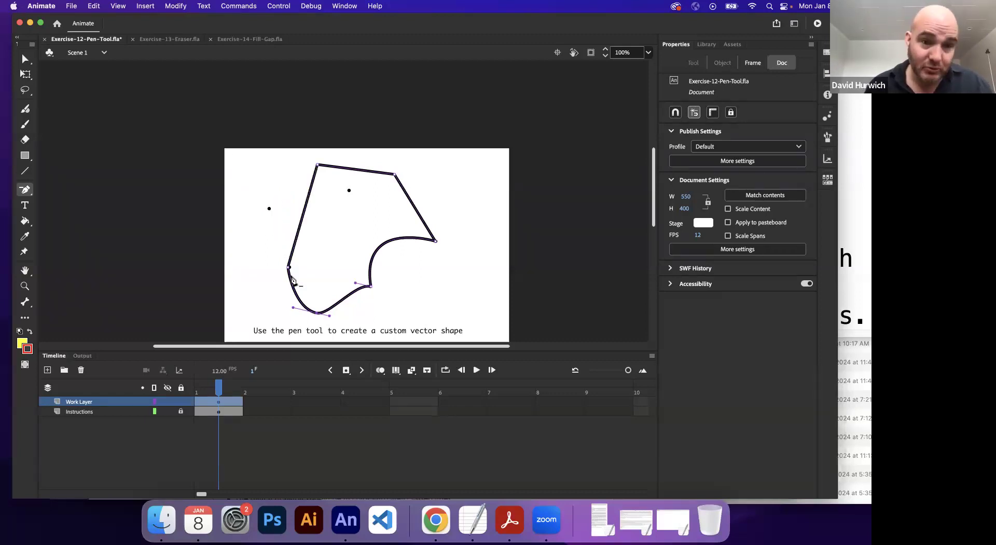
{"action": "left_click", "coordinate": [319, 314]}
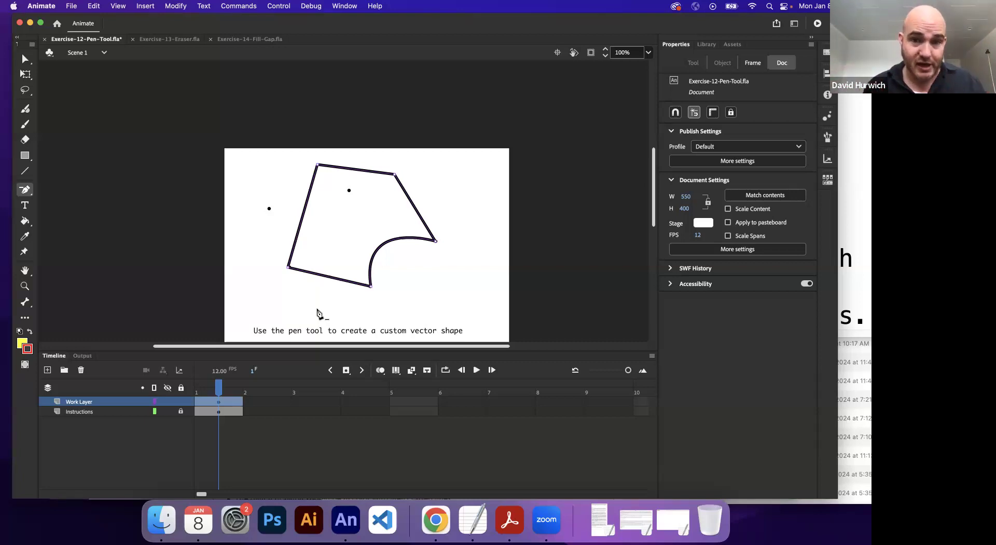
{"action": "left_click", "coordinate": [289, 267]}
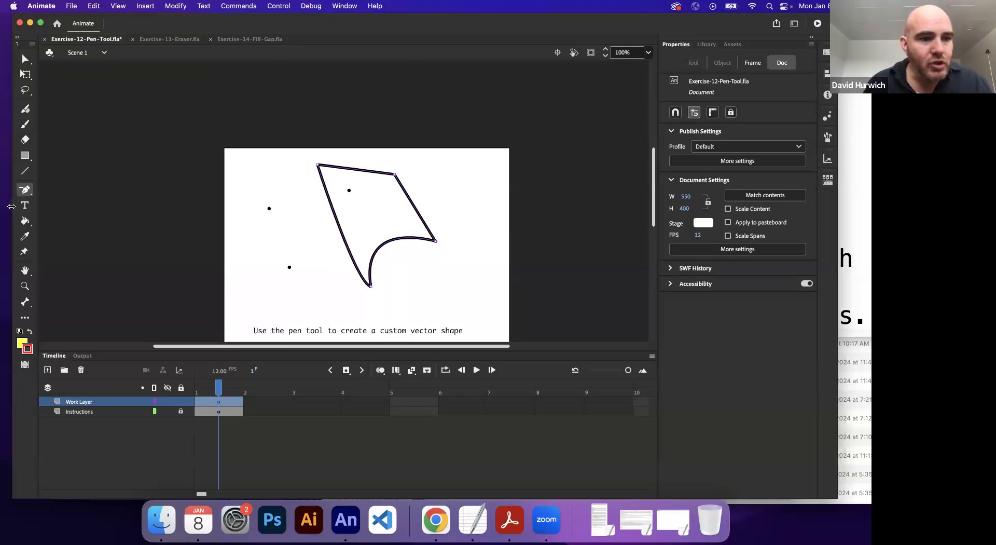
Step: Choose the Convert Anchor Point tool, then select the shape's bottom anchor with the Subselection tool to display its Bezier handles
{"action": "left_click", "coordinate": [25, 190]}
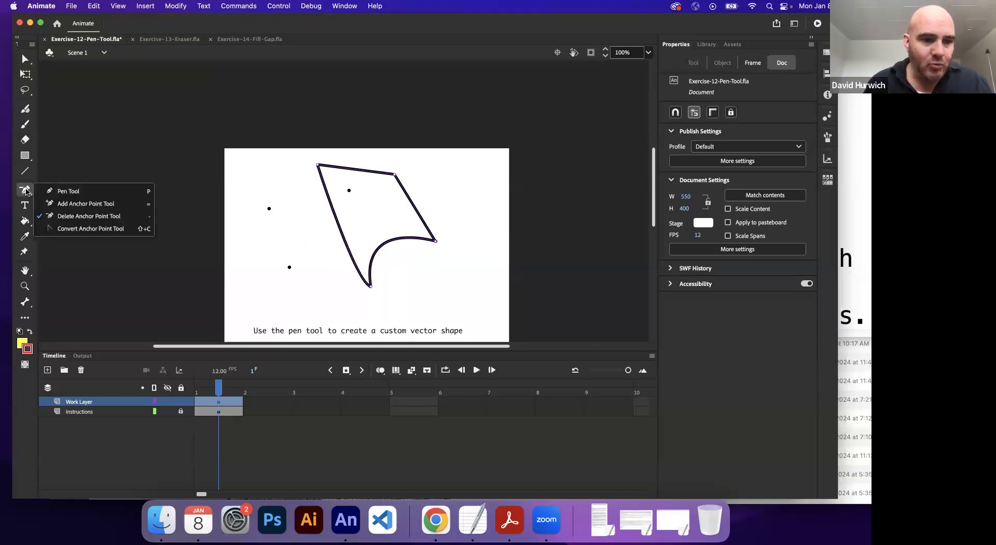
{"action": "left_click", "coordinate": [72, 229]}
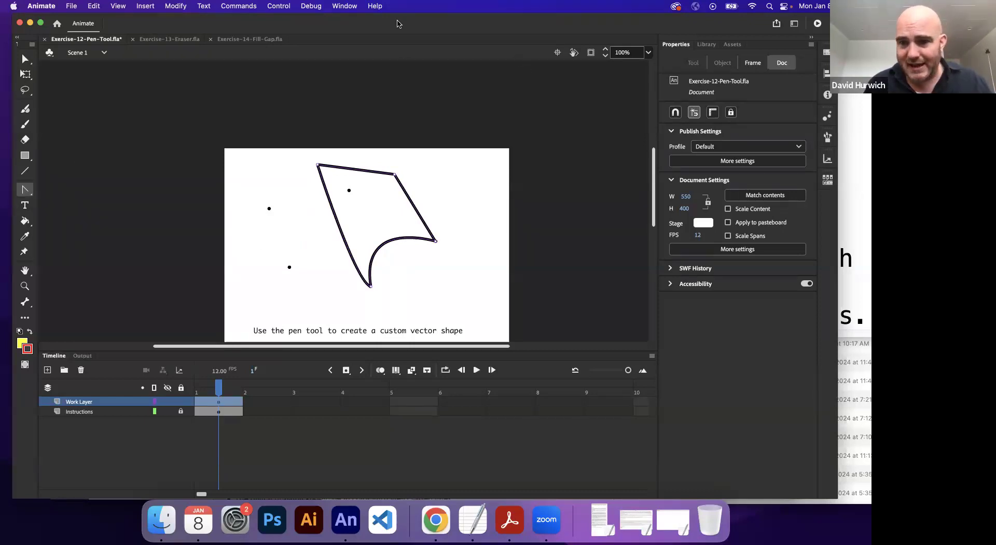
{"action": "left_click", "coordinate": [25, 59]}
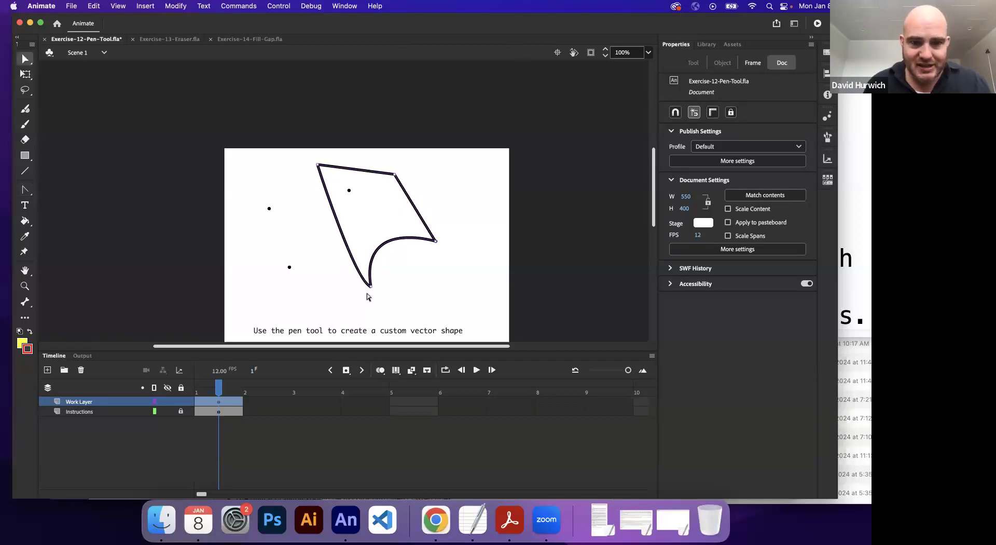
{"action": "left_click", "coordinate": [371, 286]}
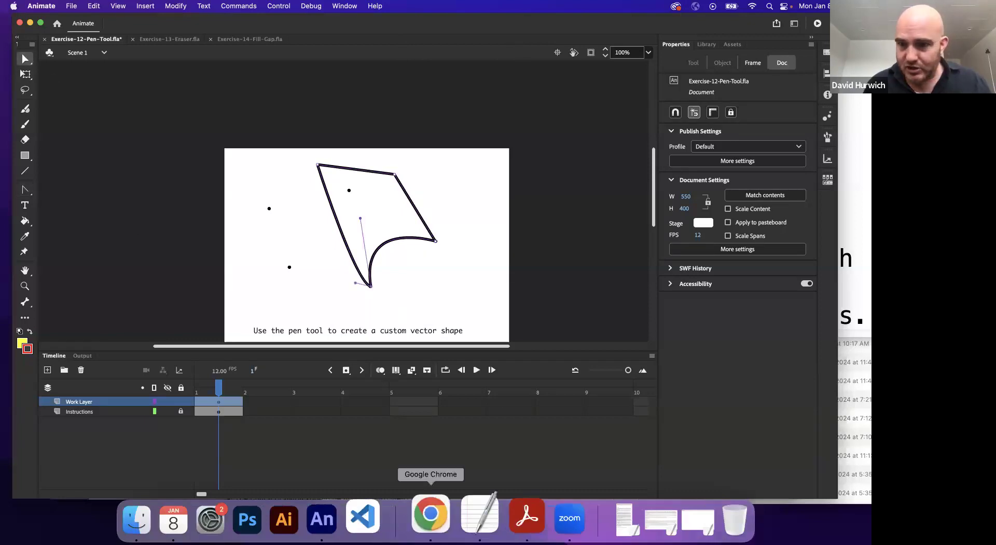
Step: Switch to the TextEdit notes and start a new paragraph below the note on Bezier handles
{"action": "left_click", "coordinate": [456, 532]}
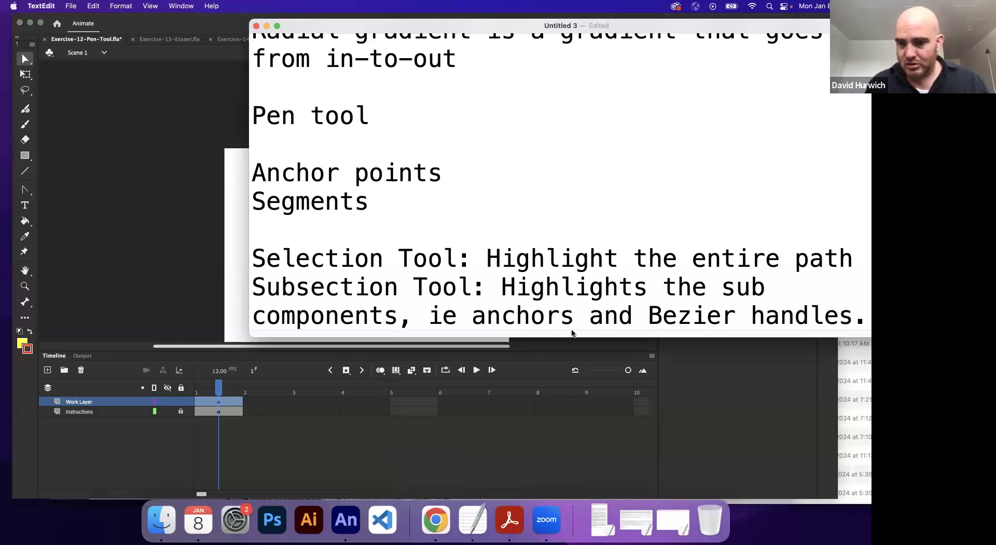
{"action": "key", "text": "Return"}
{"action": "key", "text": "Return"}
{"action": "type", "text": "linear lki"}
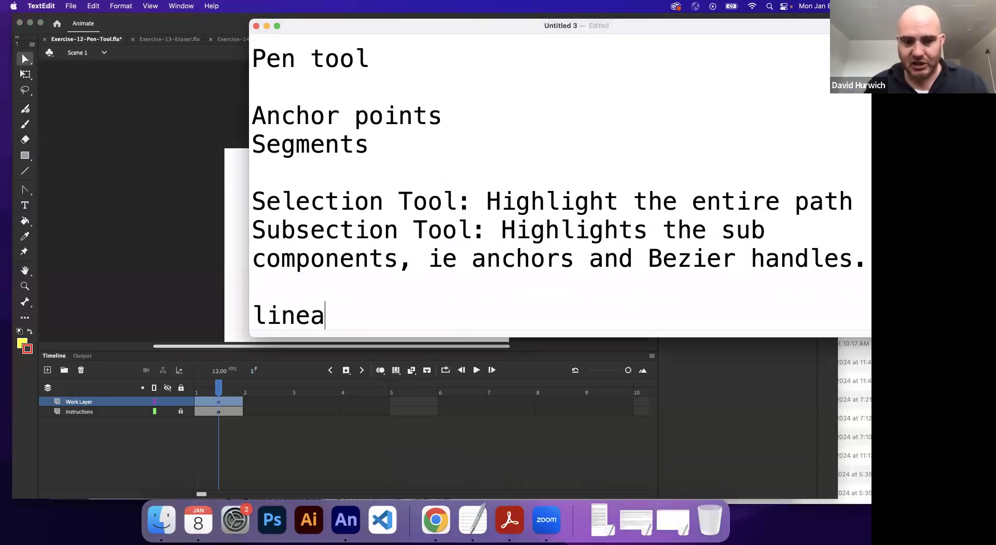
{"action": "key", "text": "BackSpace"}
{"action": "key", "text": "BackSpace"}
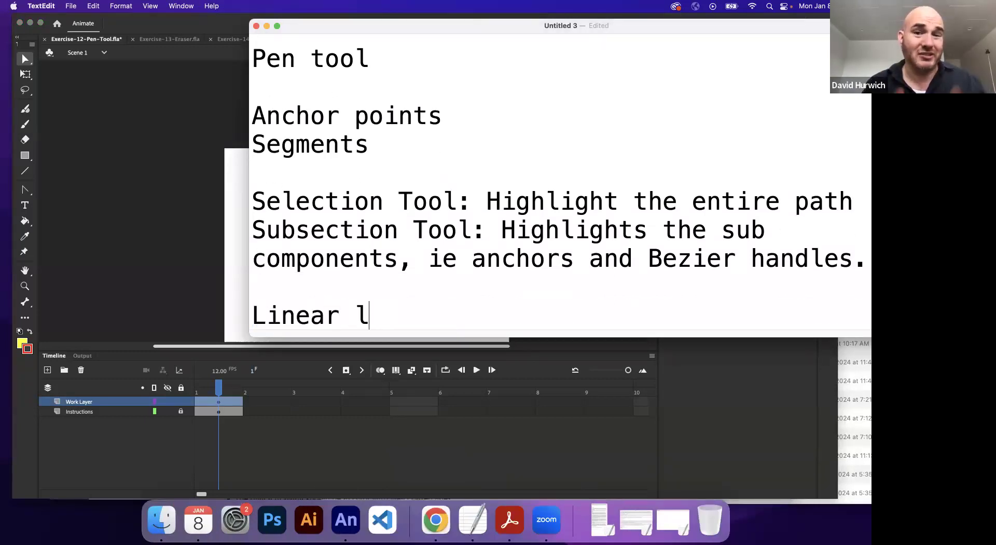
{"action": "key", "text": "BackSpace"}
{"action": "key", "text": "BackSpace"}
{"action": "key", "text": "BackSpace"}
{"action": "key", "text": "BackSpace"}
{"action": "key", "text": "BackSpace"}
{"action": "key", "text": "BackSpace"}
{"action": "key", "text": "BackSpace"}
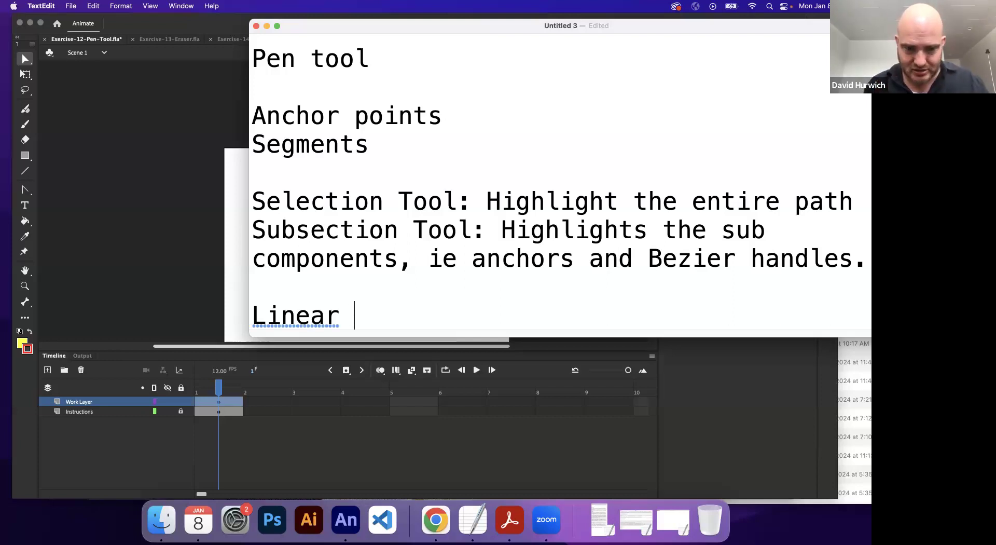
{"action": "key", "text": "BackSpace"}
Step: Write two note lines: "Converts linear lines to curved lines or" and "Converts curved lines to linear."
{"action": "type", "text": "convert"}
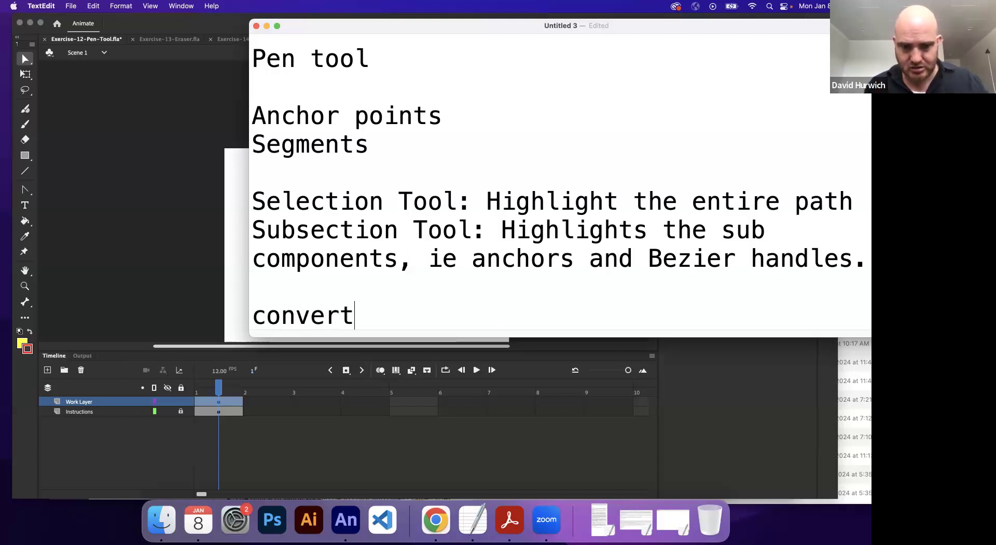
{"action": "type", "text": "s linear lines "}
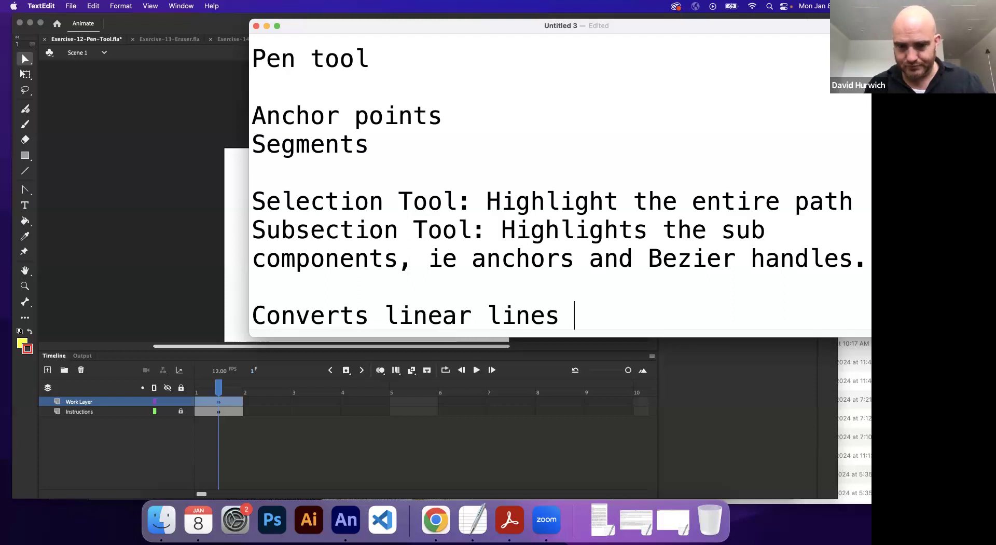
{"action": "type", "text": "to curved lines or"}
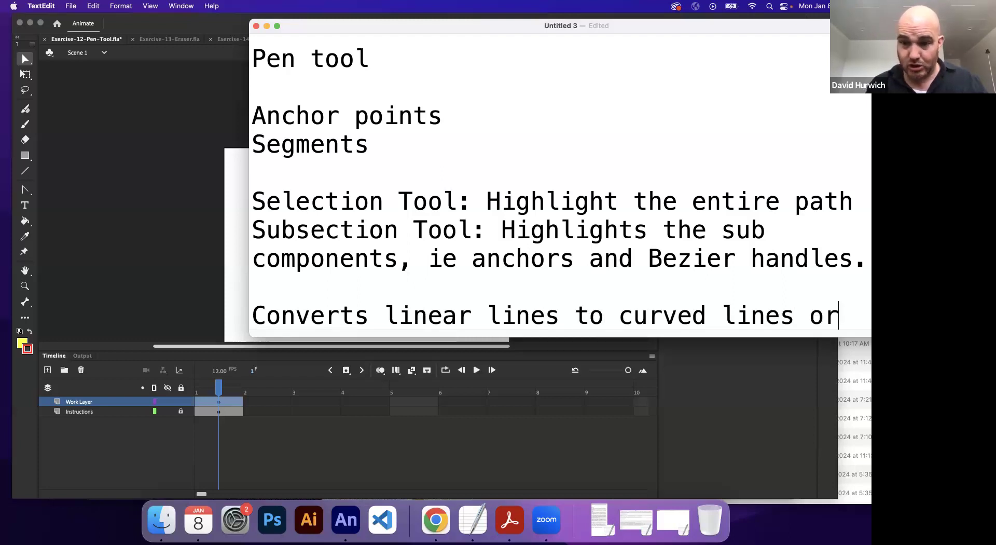
{"action": "key", "text": "Return"}
{"action": "type", "text": "conver"}
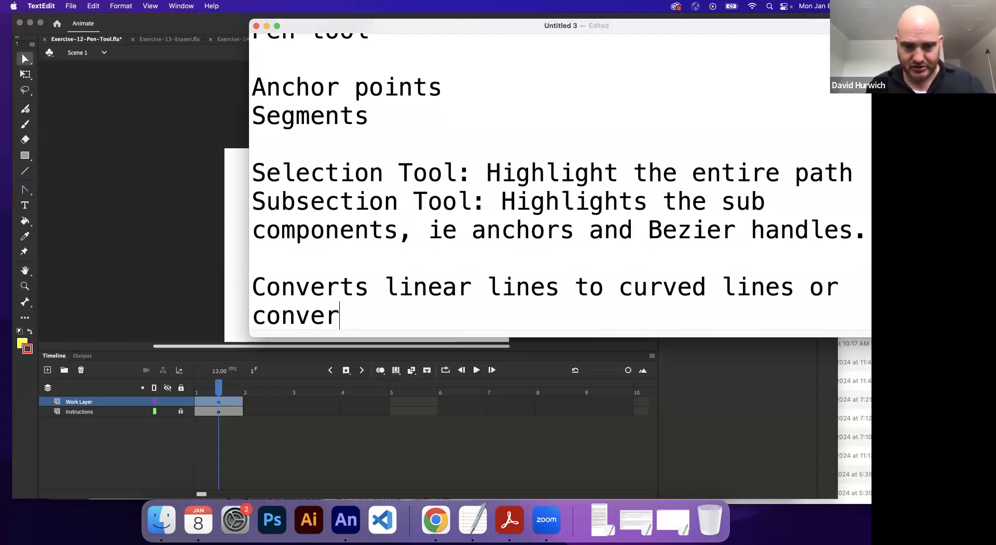
{"action": "type", "text": "ts curved"}
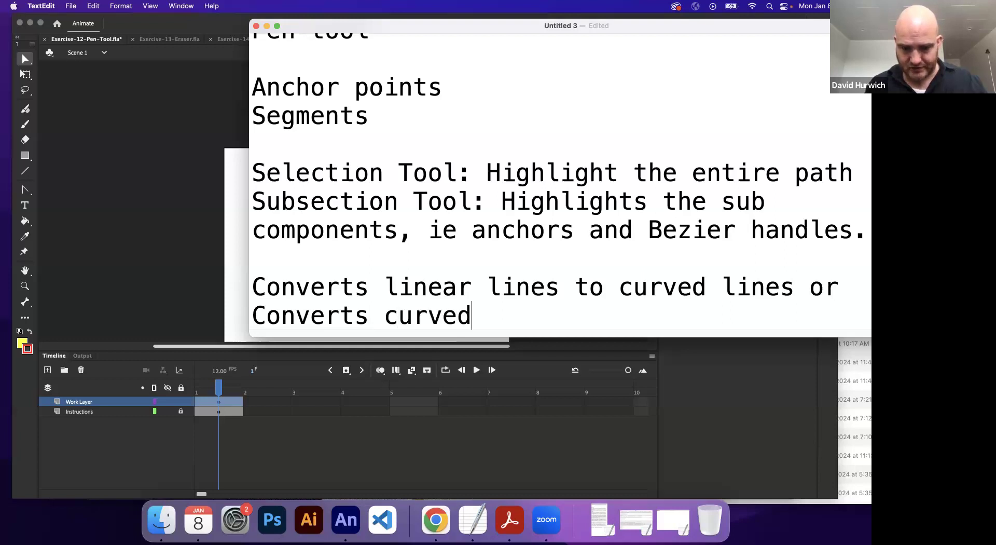
{"action": "type", "text": " lines to linear."}
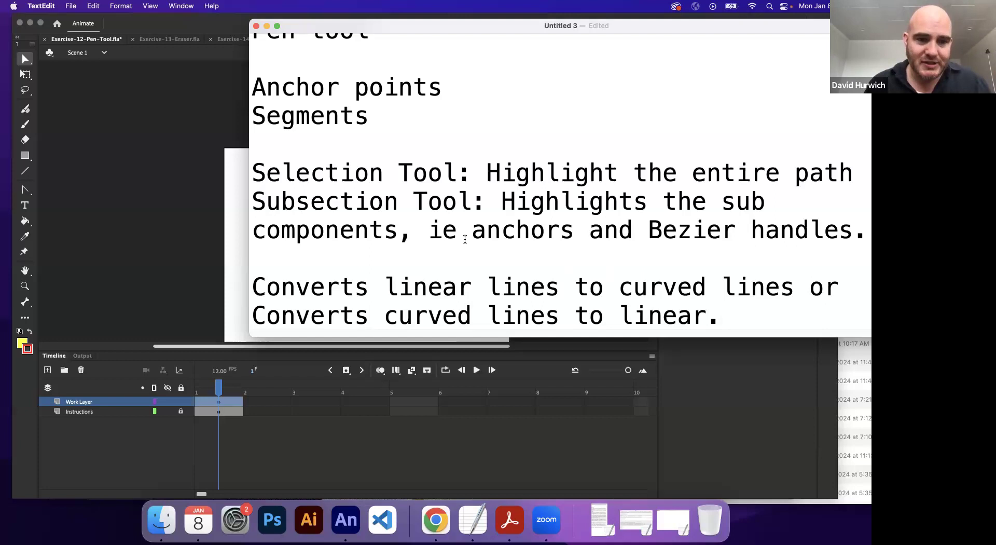
Step: Switch to Animate, show the shape's anchors with the Subselection tool, and convert its upper-right corner to a smooth curve with the Convert Anchor Point tool
{"action": "left_click", "coordinate": [119, 208]}
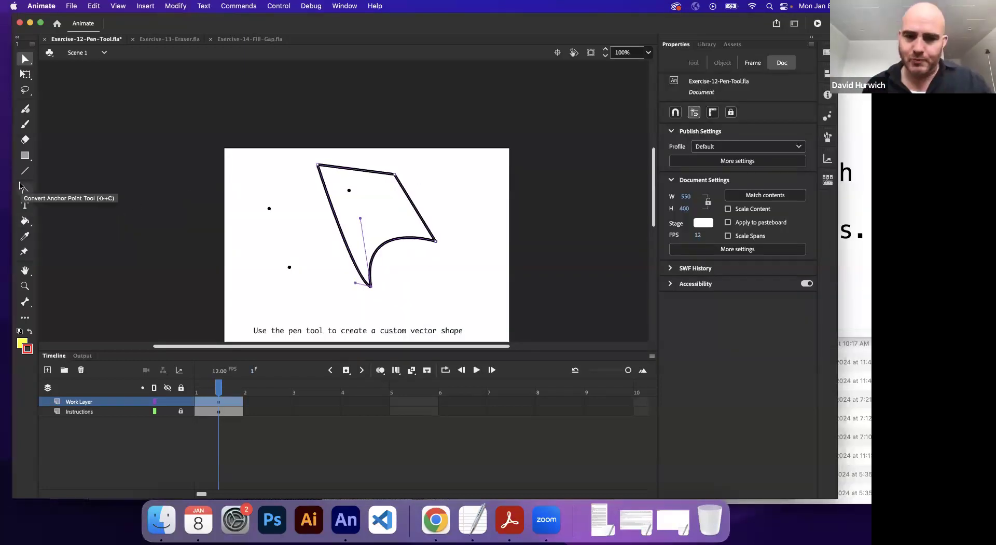
{"action": "left_click", "coordinate": [367, 192]}
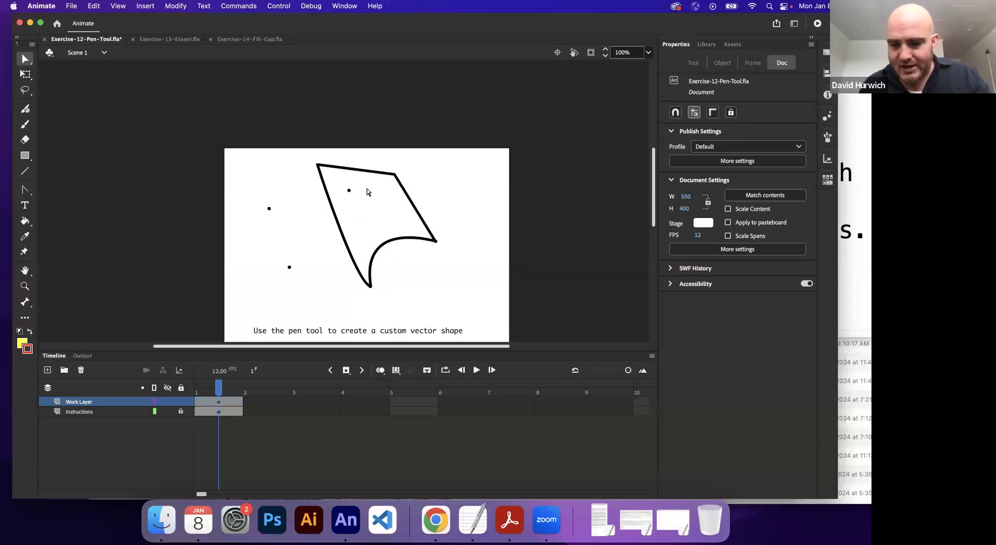
{"action": "key", "text": "super+equal"}
{"action": "key", "text": "super+equal"}
{"action": "left_click_drag", "start_coordinate": [393, 218], "coordinate": [331, 331]}
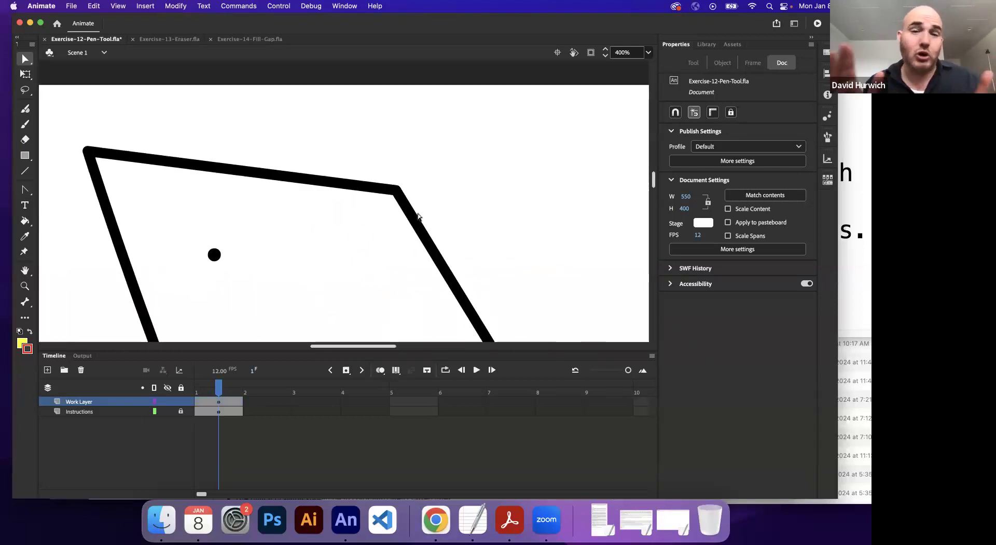
{"action": "left_click", "coordinate": [26, 60]}
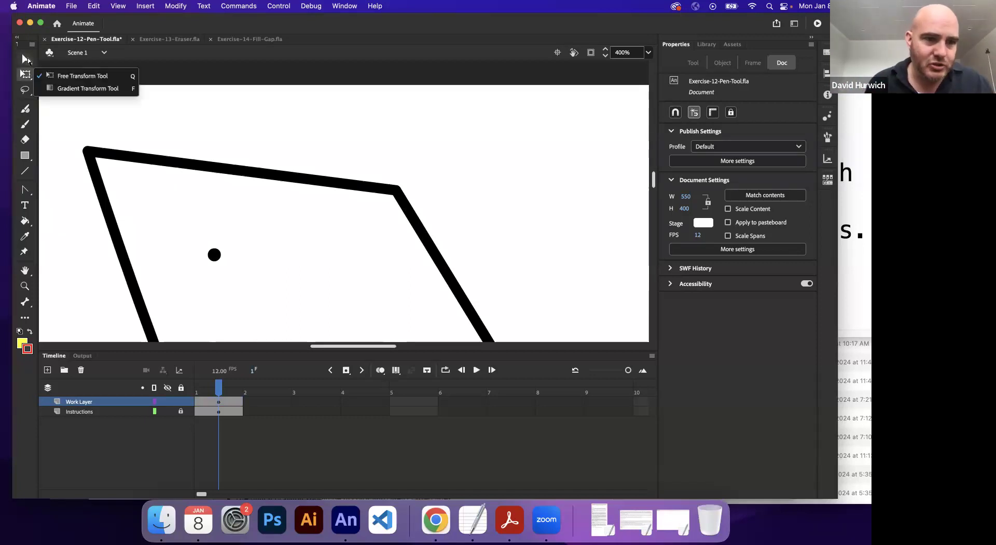
{"action": "left_click", "coordinate": [78, 73]}
{"action": "left_click", "coordinate": [395, 191]}
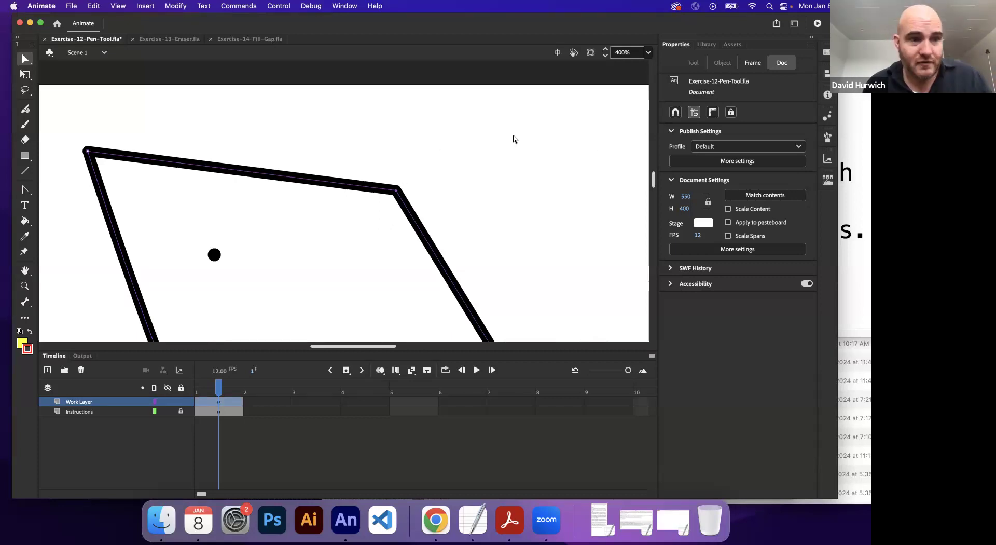
{"action": "left_click", "coordinate": [25, 190]}
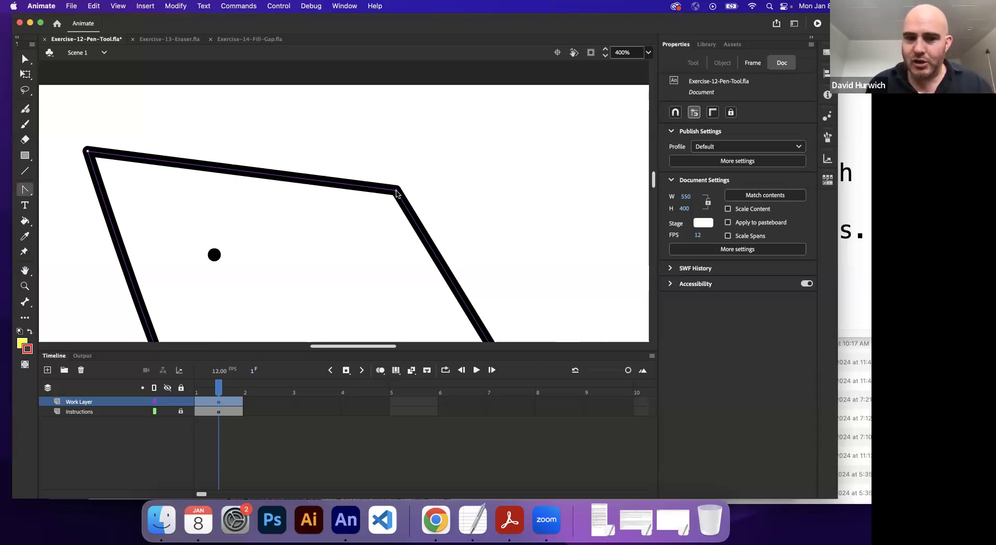
{"action": "mouse_move", "coordinate": [397, 193]}
{"action": "left_mouse_down"}
{"action": "mouse_move", "coordinate": [425, 204]}
{"action": "mouse_move", "coordinate": [360, 149]}
{"action": "mouse_move", "coordinate": [250, 119]}
{"action": "left_mouse_up"}
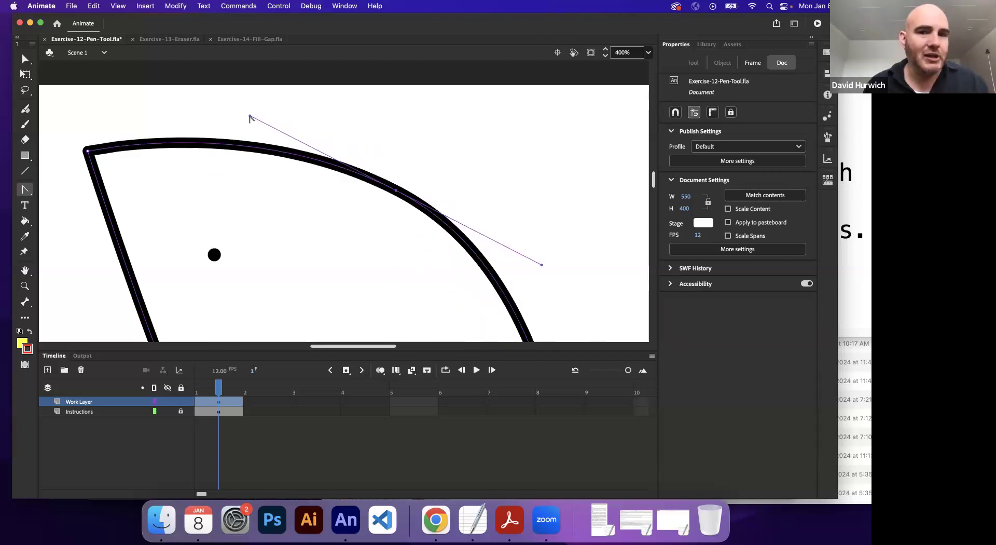
Step: Adjust the upper-right anchor's Bezier handles with the Subselection tool, bending both adjoining edges inward
{"action": "left_click", "coordinate": [25, 59]}
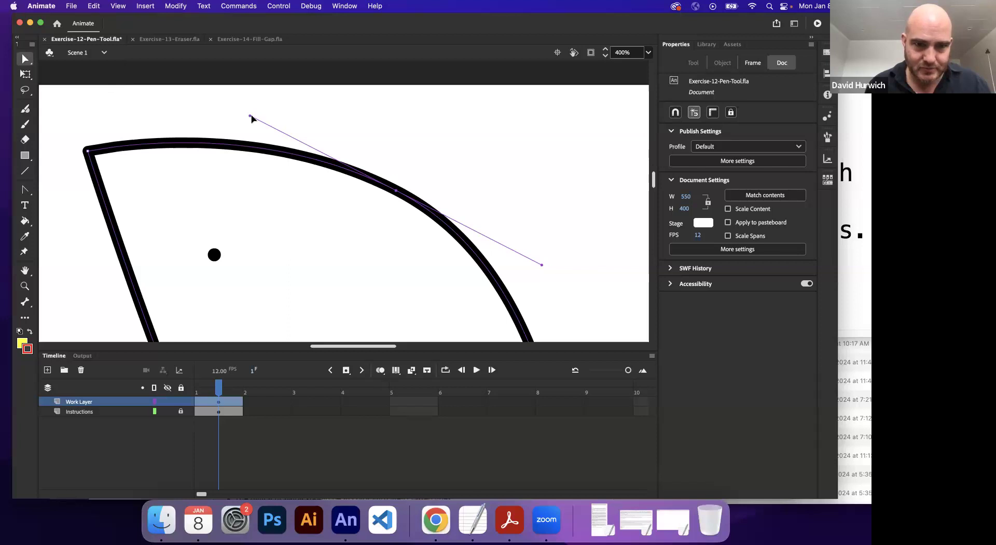
{"action": "mouse_move", "coordinate": [254, 121]}
{"action": "left_mouse_down"}
{"action": "mouse_move", "coordinate": [396, 103]}
{"action": "mouse_move", "coordinate": [371, 103]}
{"action": "mouse_move", "coordinate": [307, 160]}
{"action": "mouse_move", "coordinate": [283, 236]}
{"action": "left_mouse_up"}
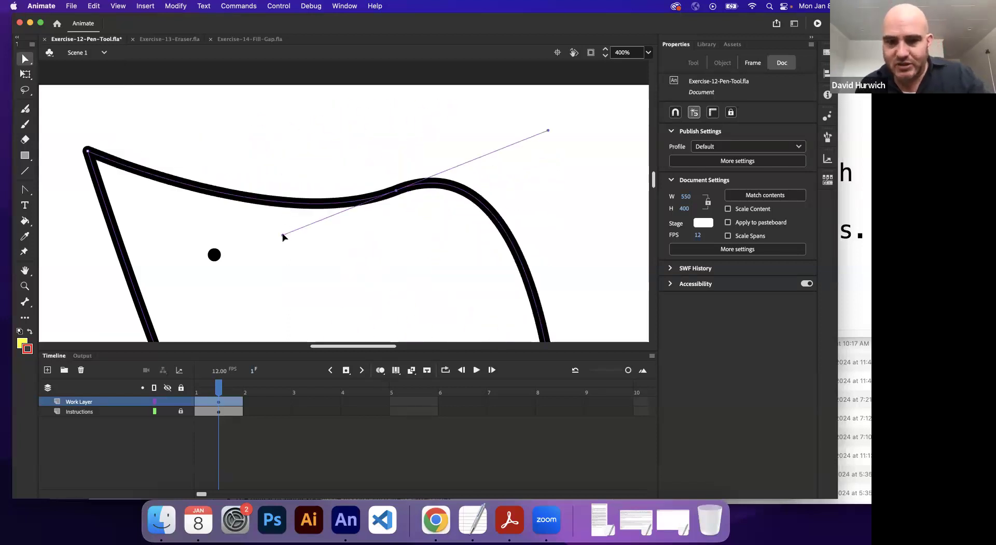
{"action": "key", "text": "super+minus"}
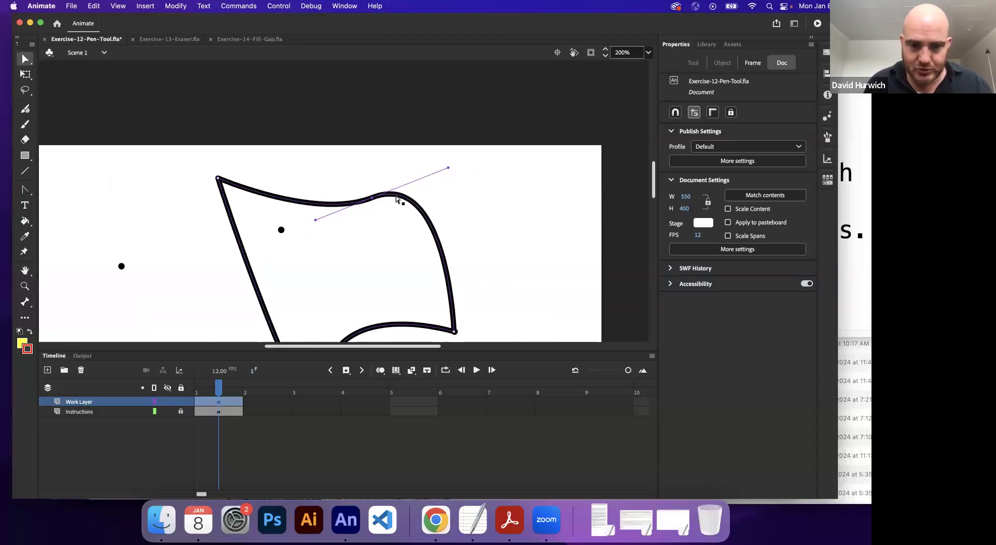
{"action": "left_click_drag", "start_coordinate": [316, 219], "coordinate": [275, 227]}
{"action": "left_click_drag", "start_coordinate": [450, 173], "coordinate": [434, 147]}
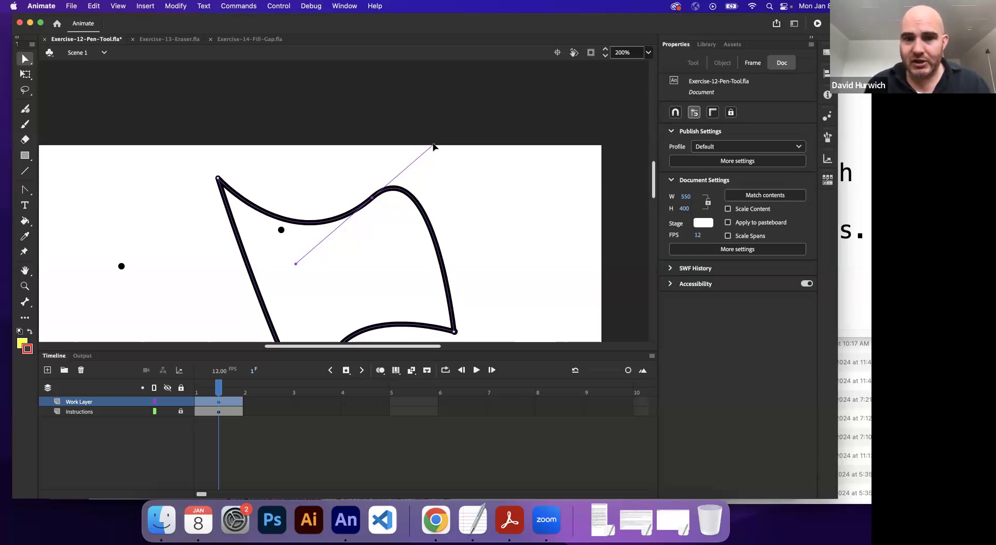
{"action": "left_click_drag", "start_coordinate": [434, 147], "coordinate": [351, 284]}
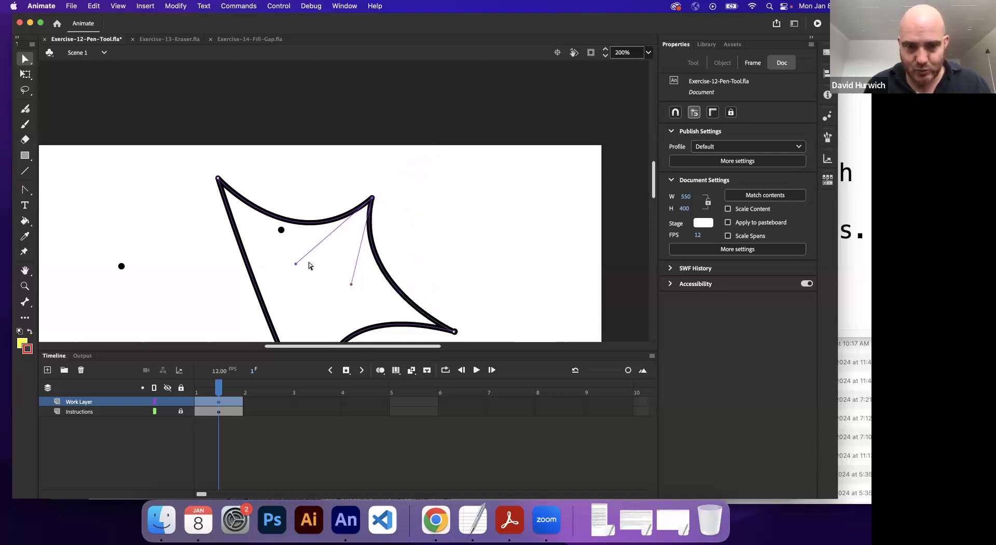
{"action": "left_click_drag", "start_coordinate": [294, 265], "coordinate": [262, 271]}
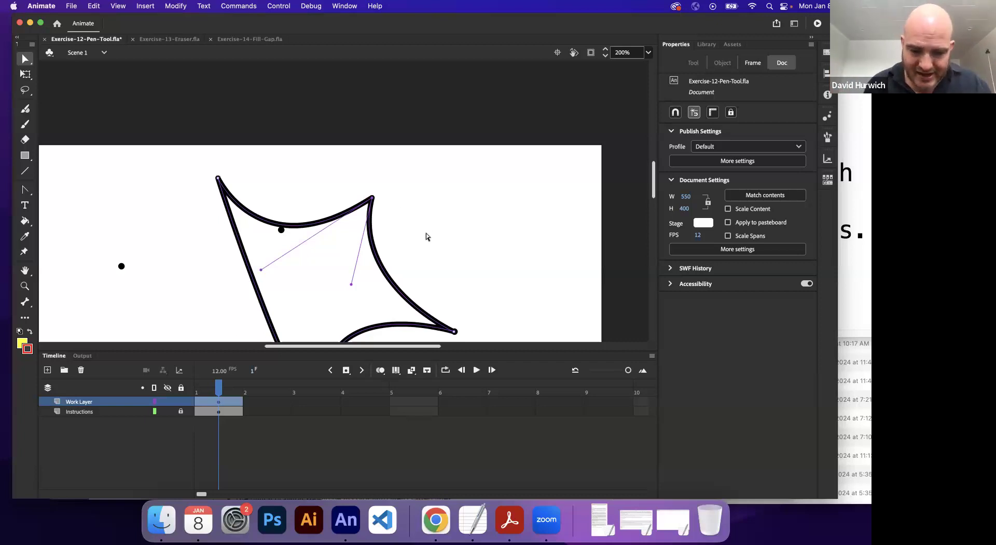
Step: Use the Convert Anchor Point tool to turn the upper-right anchor into a corner, straightening both adjoining edges
{"action": "scroll", "coordinate": [424, 233], "scroll_direction": "down", "scroll_amount": 5}
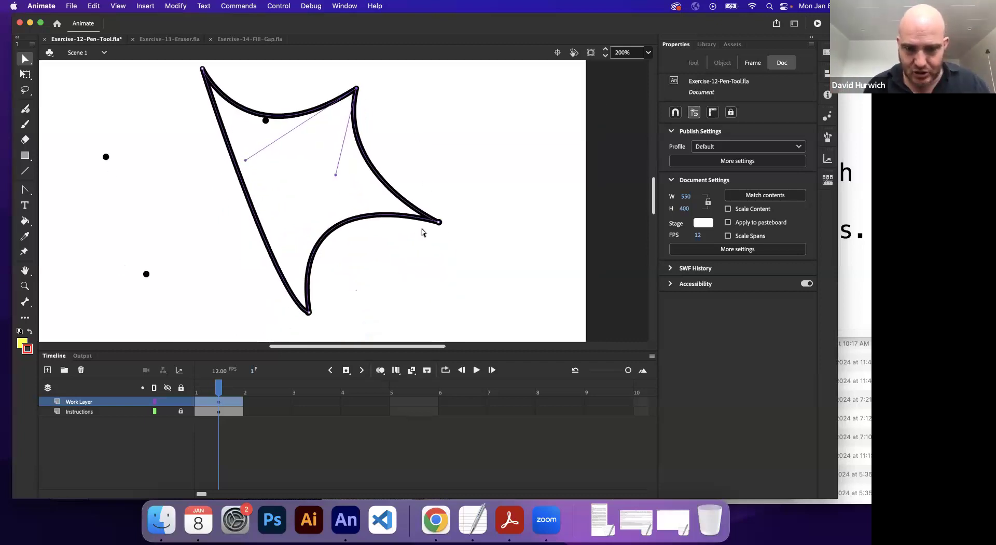
{"action": "left_click", "coordinate": [24, 189]}
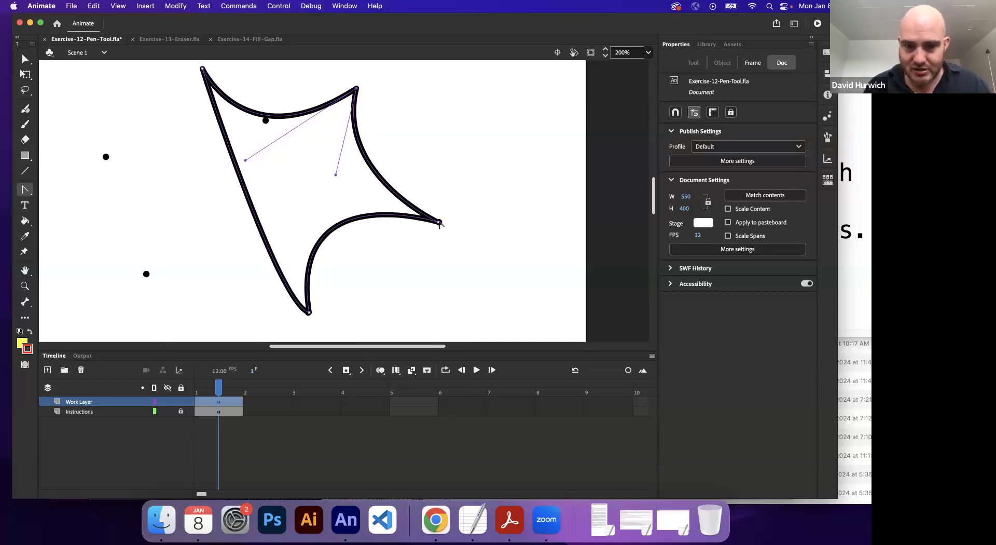
{"action": "left_click", "coordinate": [357, 89], "text": "alt"}
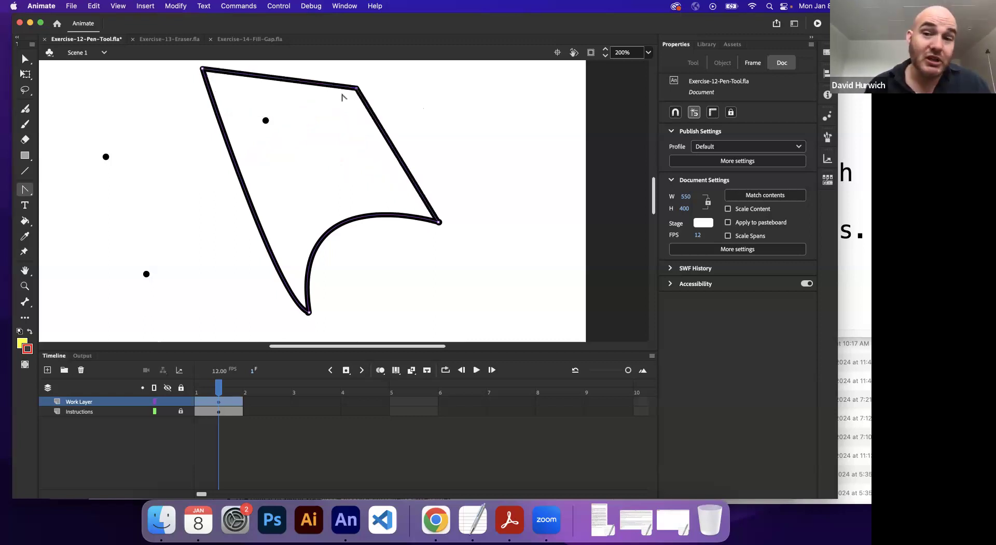
Step: Switch to the TextEdit notes and highlight the line about converting curved lines to linear
{"action": "left_click", "coordinate": [472, 519]}
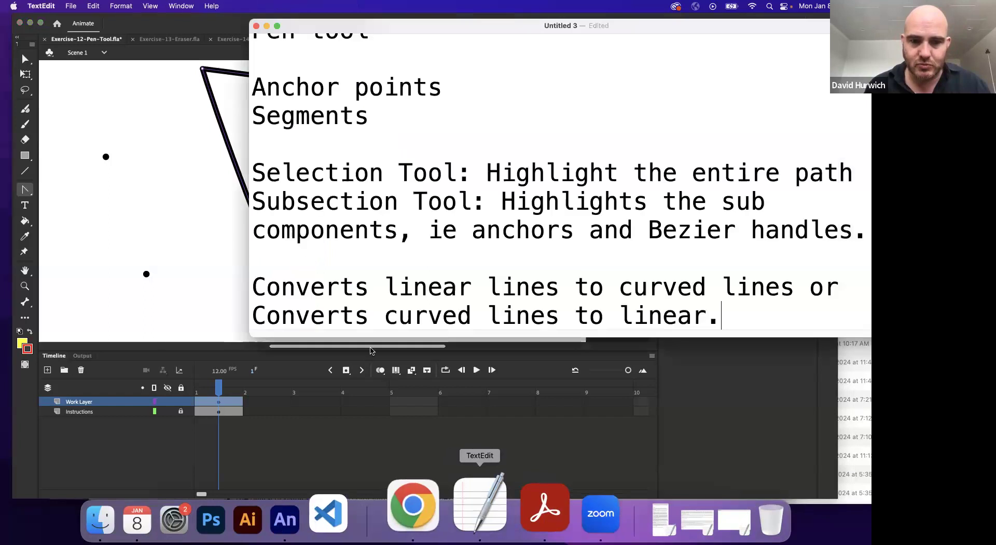
{"action": "left_click_drag", "start_coordinate": [315, 312], "coordinate": [670, 314]}
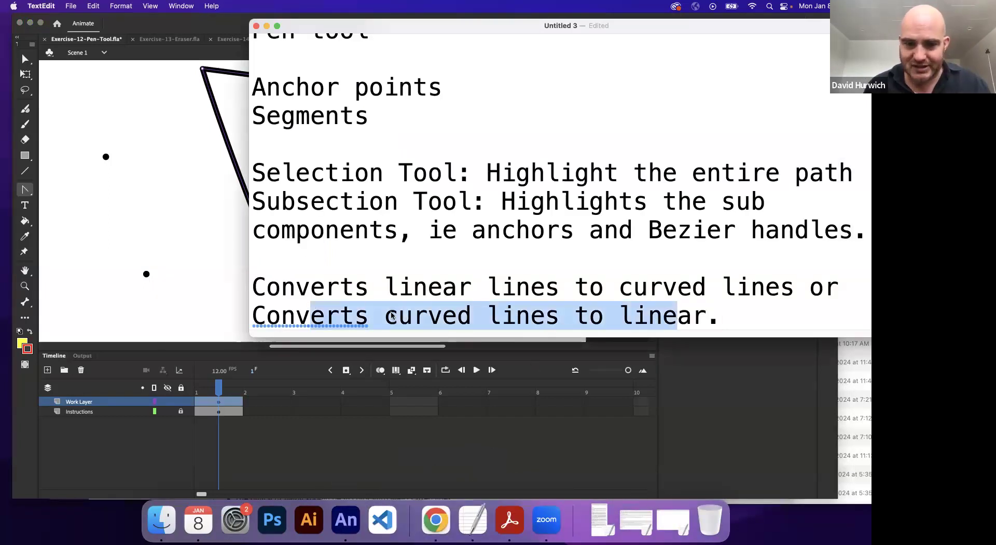
Step: Return to Animate and convert the shape's bottom anchor to a corner, straightening the two curved edges that meet there
{"action": "left_click", "coordinate": [172, 245]}
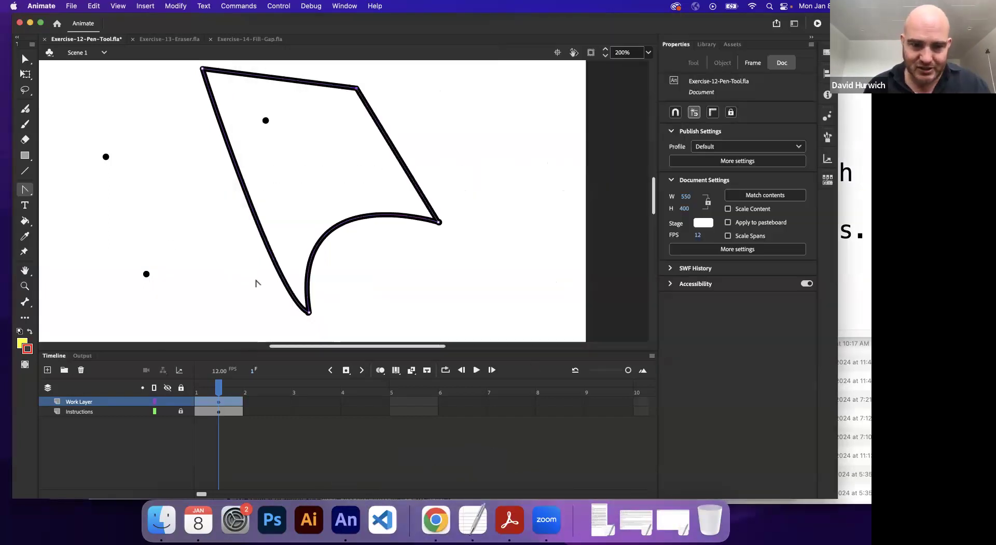
{"action": "left_click", "coordinate": [309, 313]}
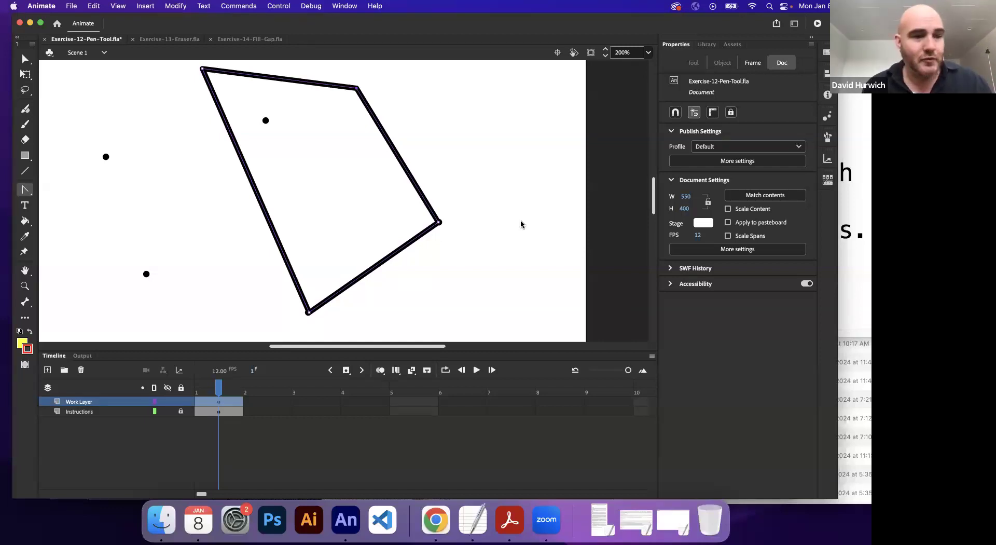
Step: Go to the Exercise-13-Eraser.fla document, choose the Eraser tool and set its size to 77
{"action": "left_click", "coordinate": [157, 39]}
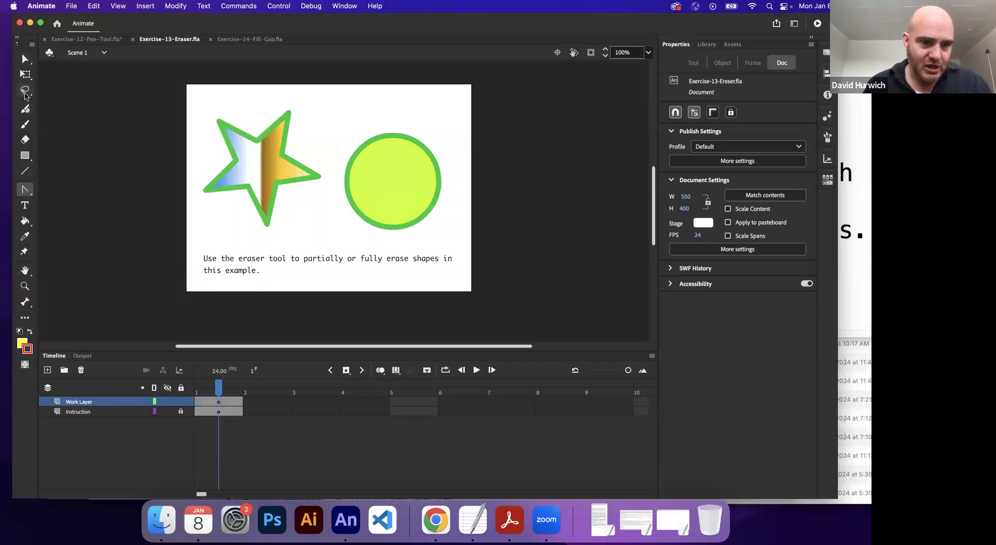
{"action": "left_click", "coordinate": [25, 139]}
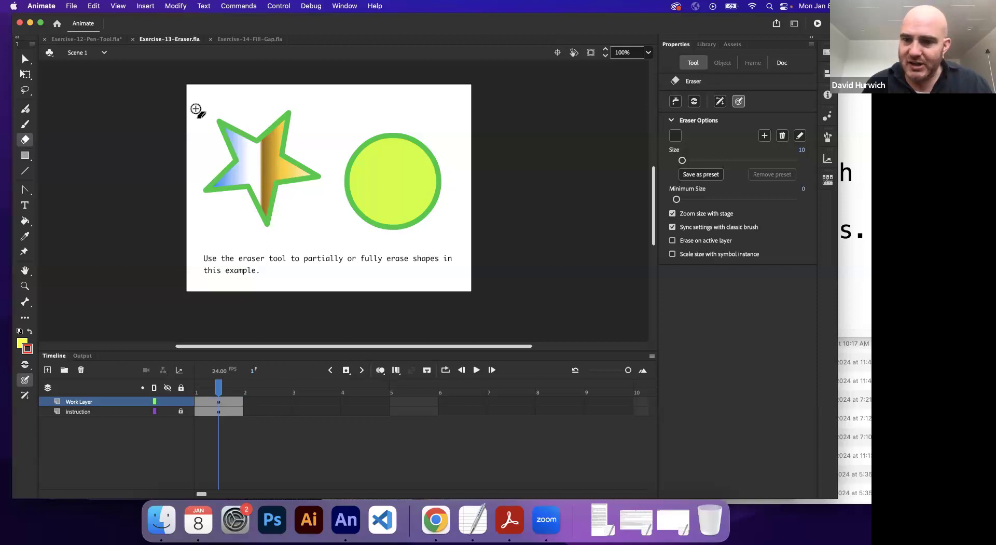
{"action": "left_click_drag", "start_coordinate": [684, 164], "coordinate": [723, 161]}
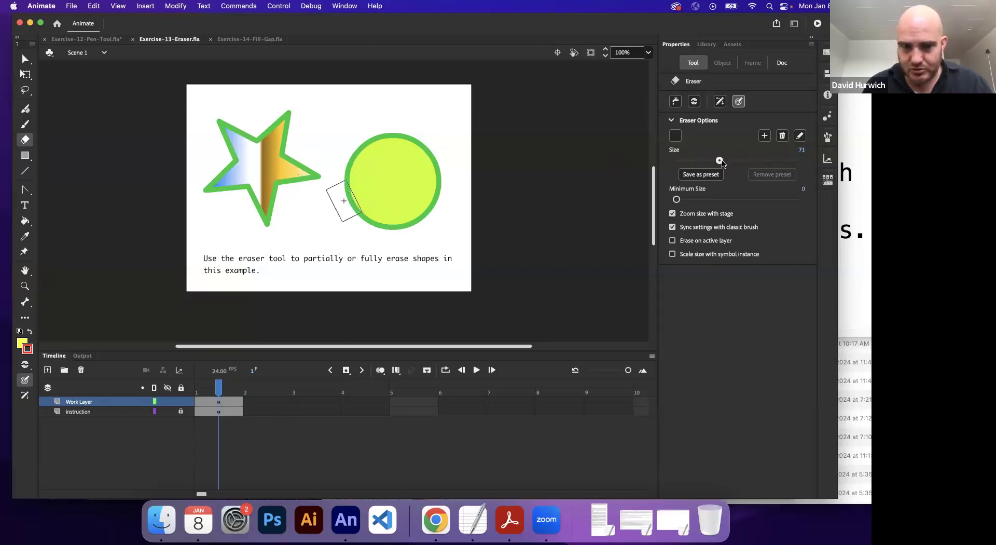
Step: Set the eraser to the round brush shape and erase the star's right point
{"action": "left_click", "coordinate": [673, 122]}
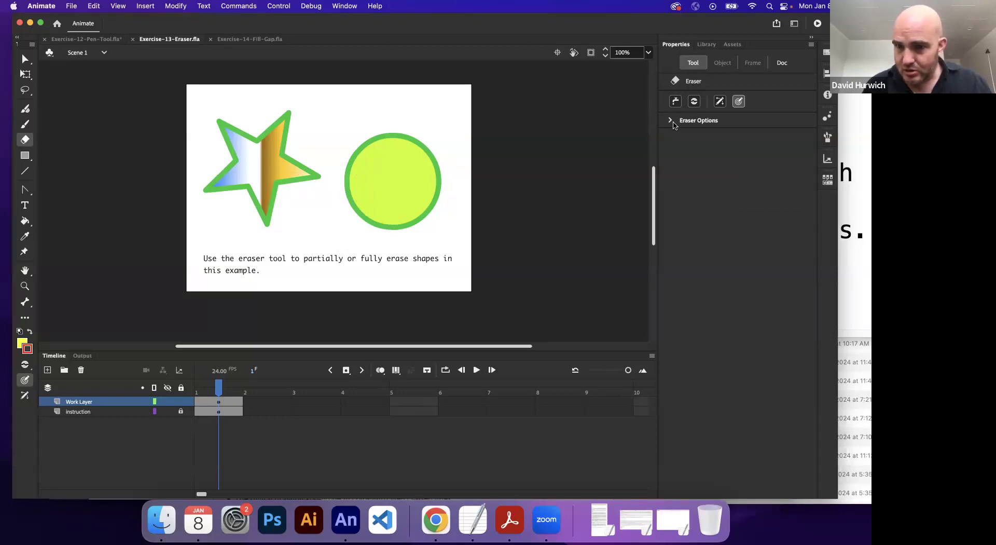
{"action": "left_click", "coordinate": [671, 122]}
{"action": "left_click", "coordinate": [675, 136]}
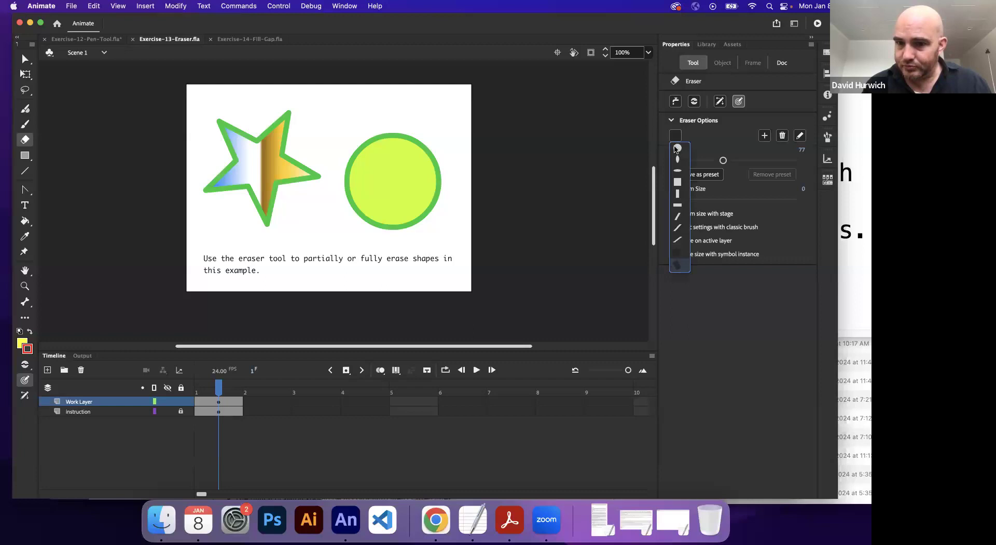
{"action": "left_click", "coordinate": [677, 148]}
{"action": "mouse_move", "coordinate": [310, 165]}
{"action": "left_mouse_down"}
{"action": "mouse_move", "coordinate": [299, 190]}
{"action": "mouse_move", "coordinate": [309, 169]}
{"action": "left_mouse_up"}
Step: Reduce the eraser size to 29
{"action": "key", "text": "["}
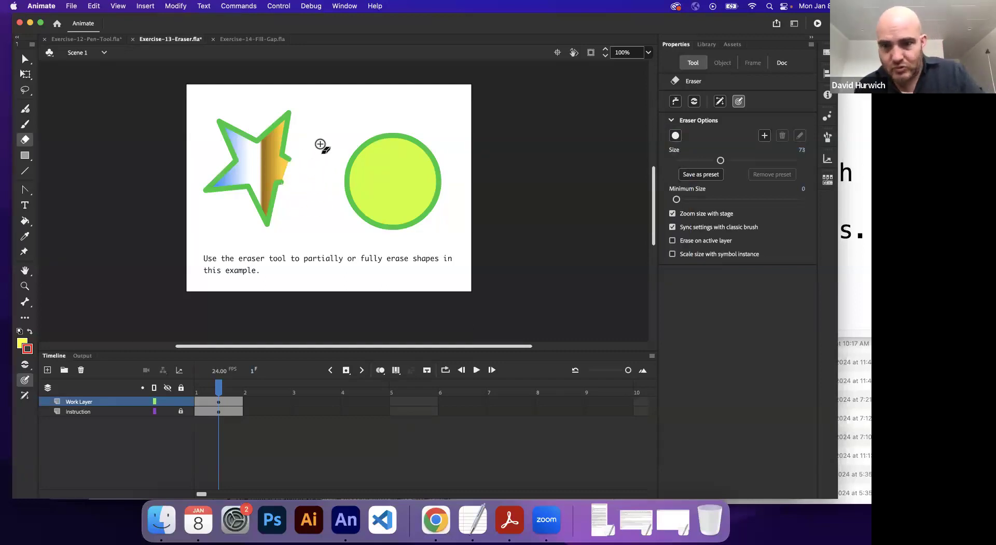
{"action": "key", "text": "["}
{"action": "key", "text": "["}
{"action": "key", "text": "["}
{"action": "key", "text": "["}
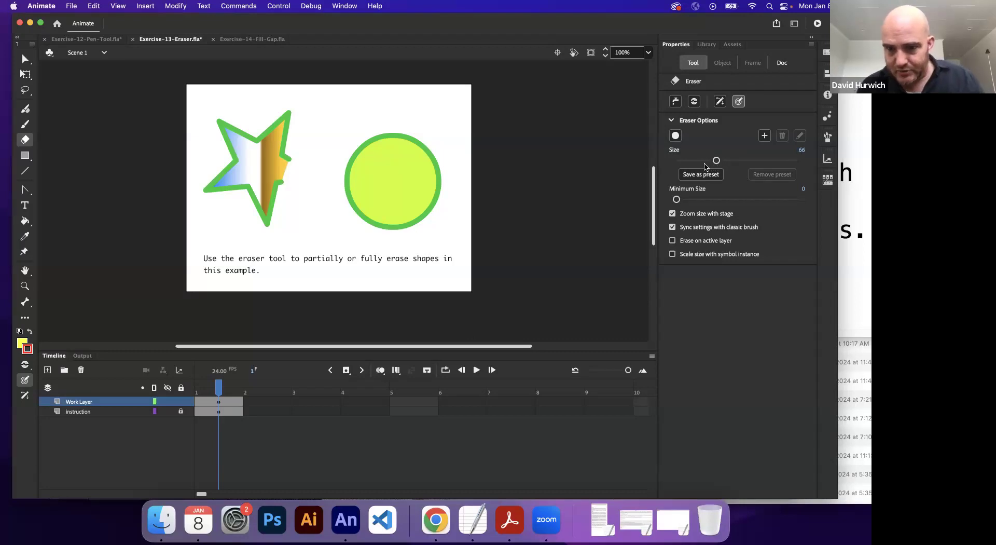
{"action": "left_click_drag", "start_coordinate": [715, 161], "coordinate": [694, 160]}
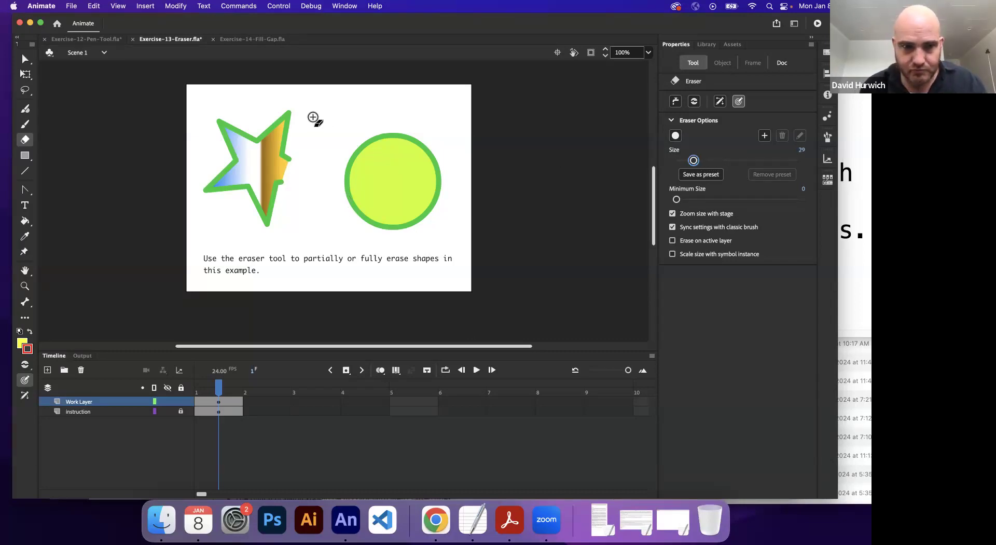
Step: Erase the star's right side and the circle's upper-left part, and undo all the eraser strokes
{"action": "mouse_move", "coordinate": [270, 139]}
{"action": "left_mouse_down"}
{"action": "mouse_move", "coordinate": [283, 166]}
{"action": "mouse_move", "coordinate": [273, 197]}
{"action": "mouse_move", "coordinate": [237, 214]}
{"action": "left_mouse_up"}
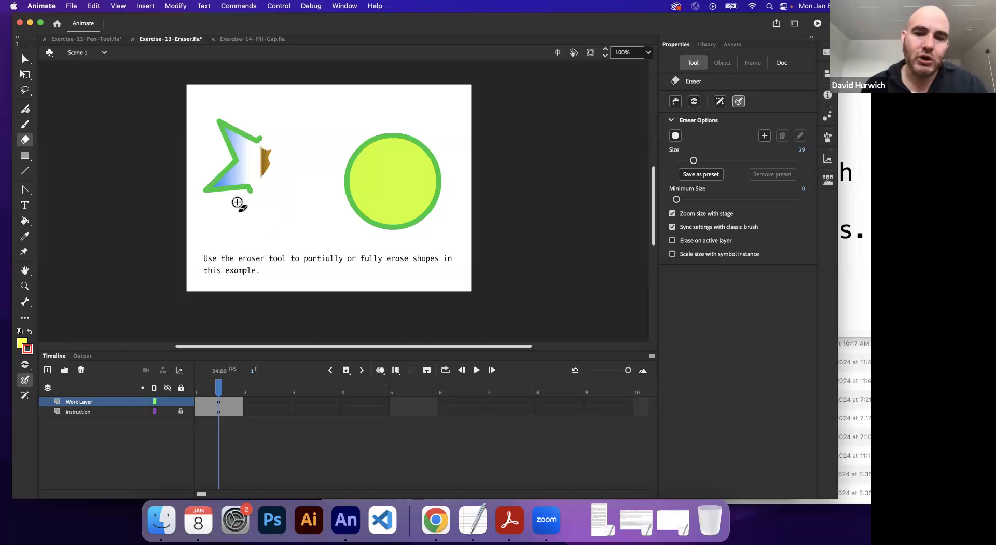
{"action": "mouse_move", "coordinate": [353, 158]}
{"action": "left_mouse_down"}
{"action": "mouse_move", "coordinate": [387, 132]}
{"action": "mouse_move", "coordinate": [384, 147]}
{"action": "mouse_move", "coordinate": [331, 178]}
{"action": "left_mouse_up"}
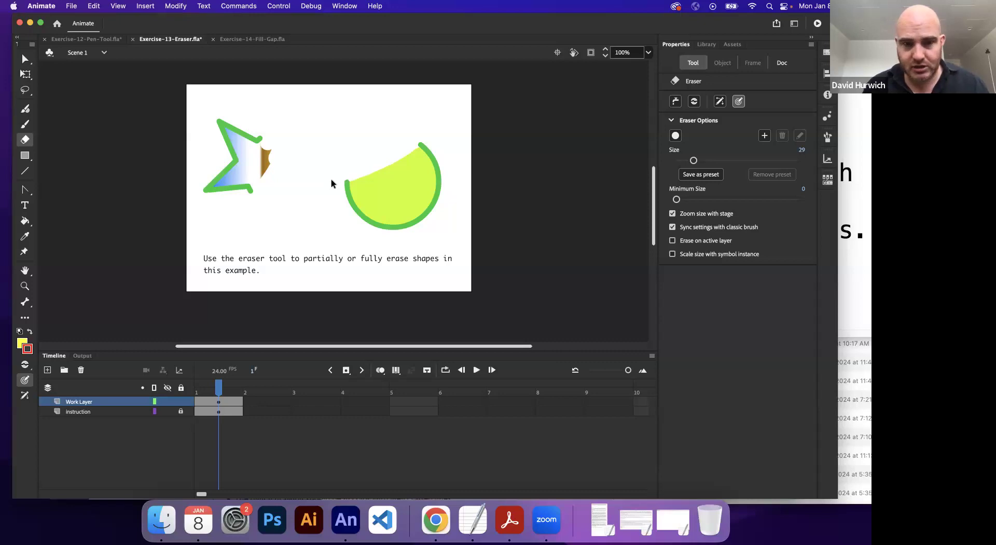
{"action": "key", "text": "super+z"}
{"action": "key", "text": "super+z"}
{"action": "key", "text": "super+z"}
{"action": "key", "text": "super+z"}
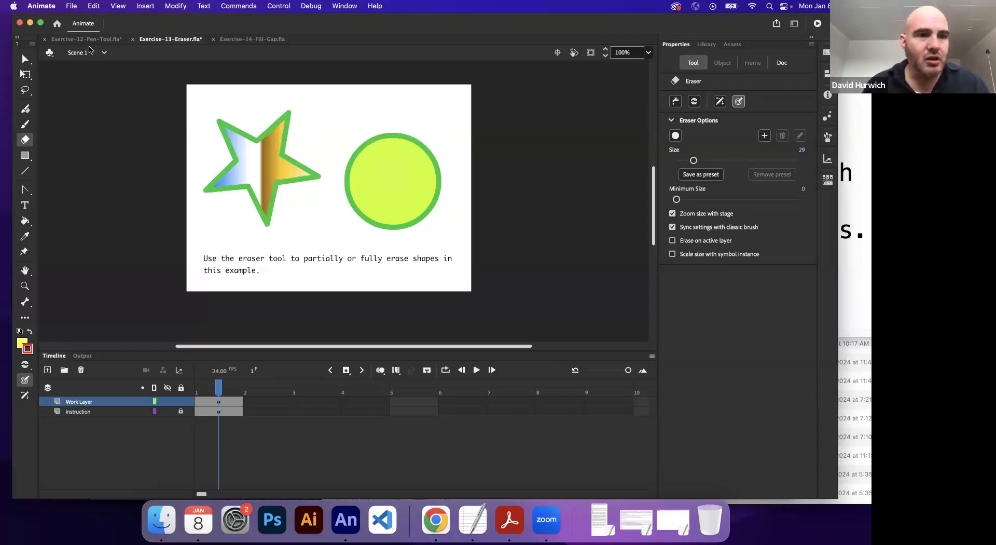
Step: Check the undo and redo commands, and erase parts of the star and the circle again
{"action": "left_click", "coordinate": [93, 6]}
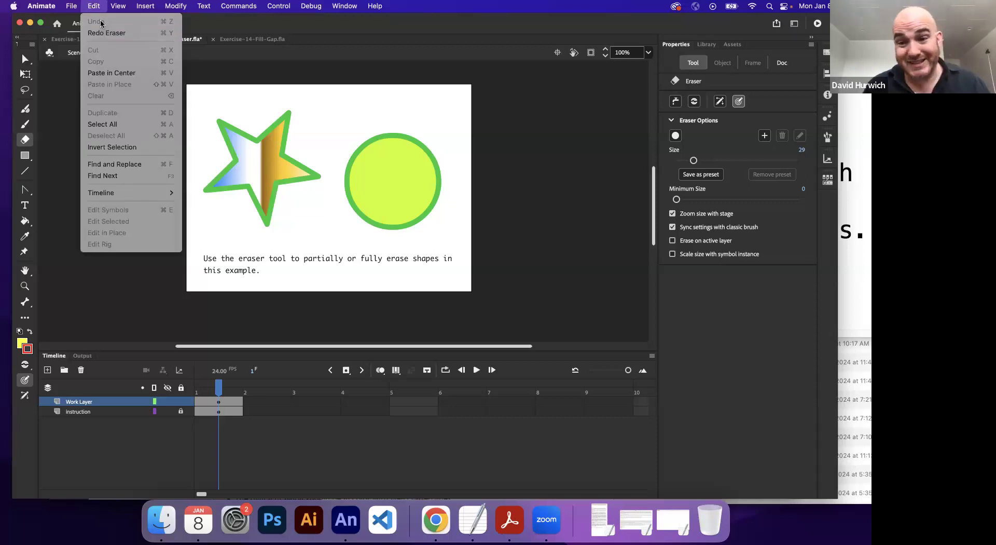
{"action": "left_click", "coordinate": [103, 33]}
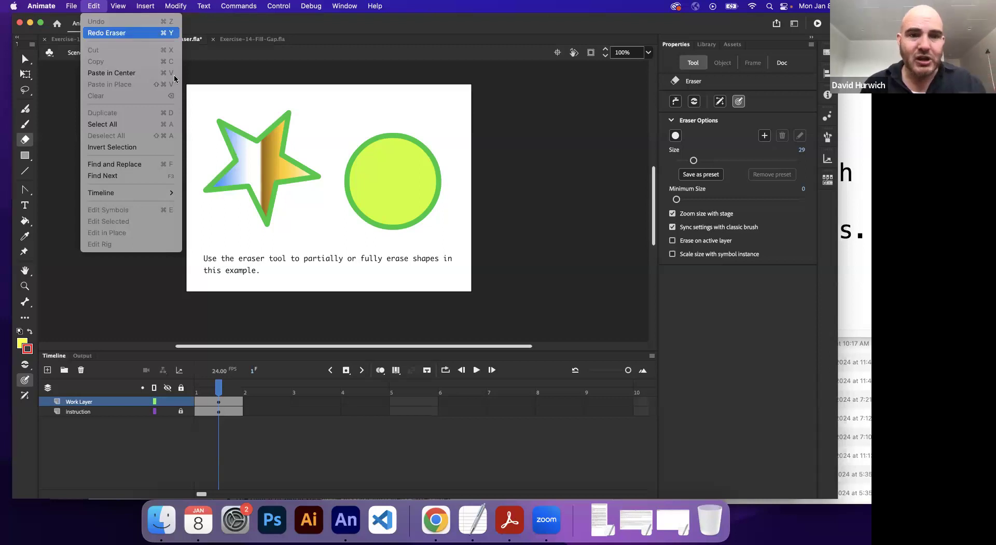
{"action": "mouse_move", "coordinate": [289, 205]}
{"action": "left_mouse_down"}
{"action": "mouse_move", "coordinate": [262, 205]}
{"action": "mouse_move", "coordinate": [257, 215]}
{"action": "mouse_move", "coordinate": [317, 177]}
{"action": "mouse_move", "coordinate": [307, 163]}
{"action": "mouse_move", "coordinate": [334, 148]}
{"action": "mouse_move", "coordinate": [383, 137]}
{"action": "mouse_move", "coordinate": [343, 155]}
{"action": "mouse_move", "coordinate": [351, 145]}
{"action": "mouse_move", "coordinate": [323, 186]}
{"action": "mouse_move", "coordinate": [377, 173]}
{"action": "mouse_move", "coordinate": [360, 170]}
{"action": "mouse_move", "coordinate": [434, 141]}
{"action": "mouse_move", "coordinate": [384, 158]}
{"action": "mouse_move", "coordinate": [407, 158]}
{"action": "mouse_move", "coordinate": [378, 204]}
{"action": "left_mouse_up"}
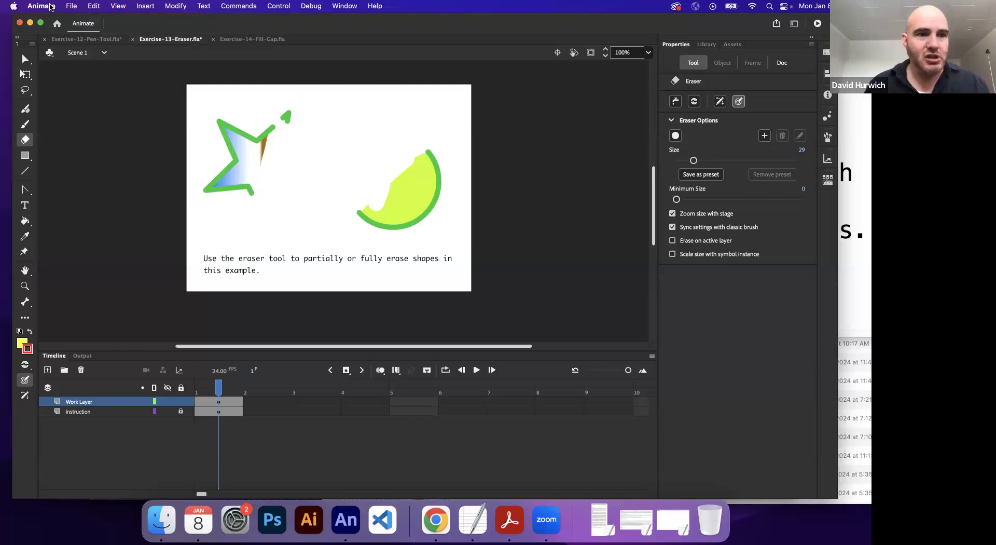
Step: Revert the Exercise-13-Eraser.fla document to its last saved version and confirm
{"action": "left_click", "coordinate": [70, 6]}
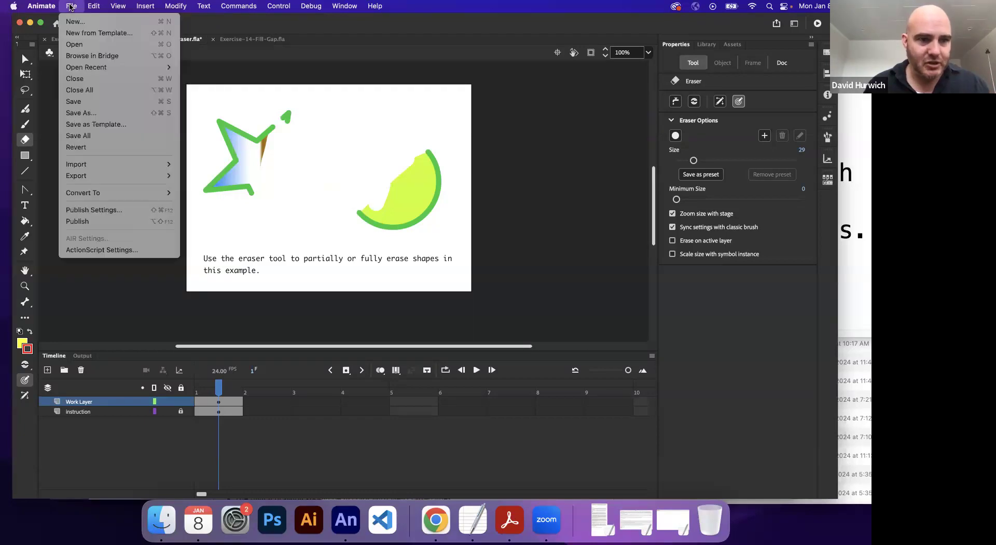
{"action": "left_click", "coordinate": [98, 149]}
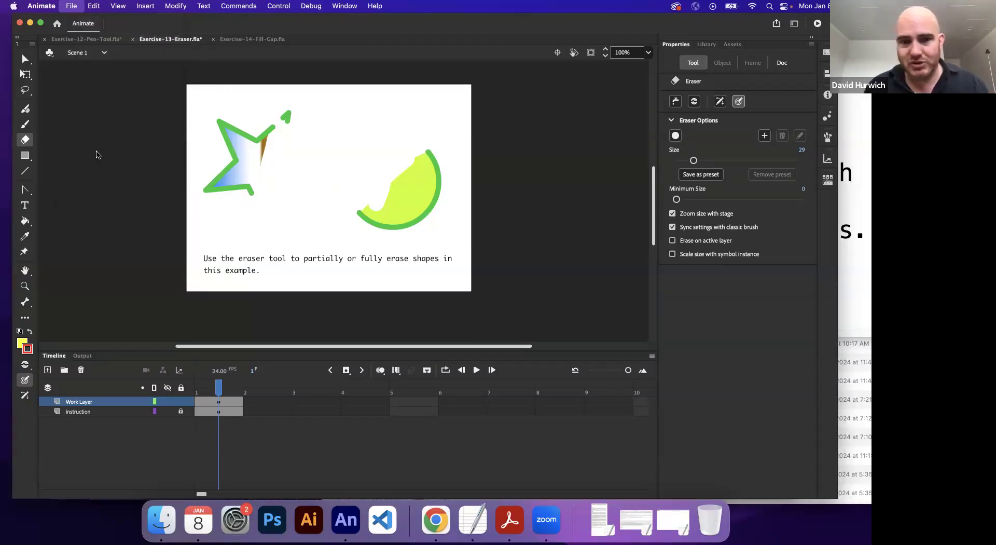
{"action": "left_click", "coordinate": [498, 279]}
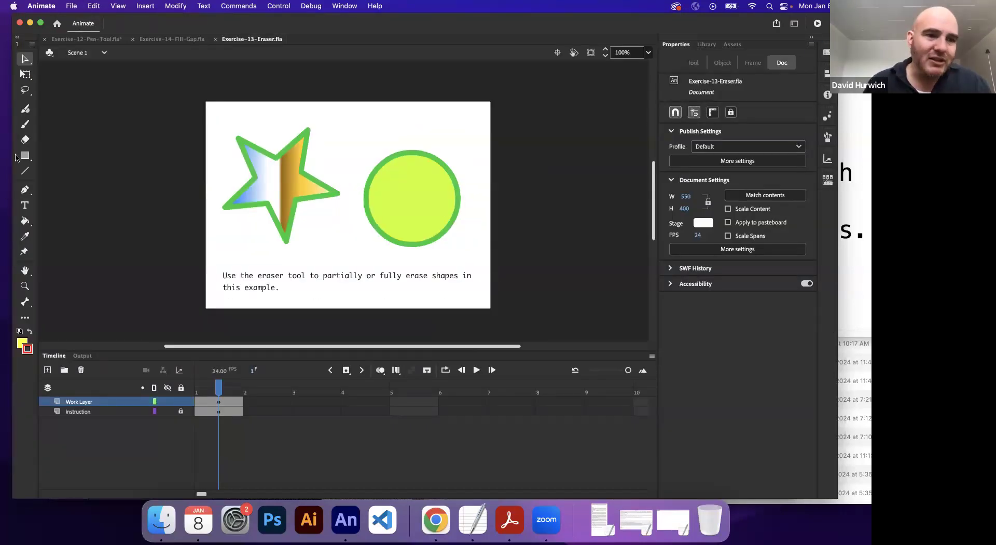
Step: Erase the star's upper-left point with the Eraser in Erase Normal mode, and undo it
{"action": "left_click", "coordinate": [24, 139]}
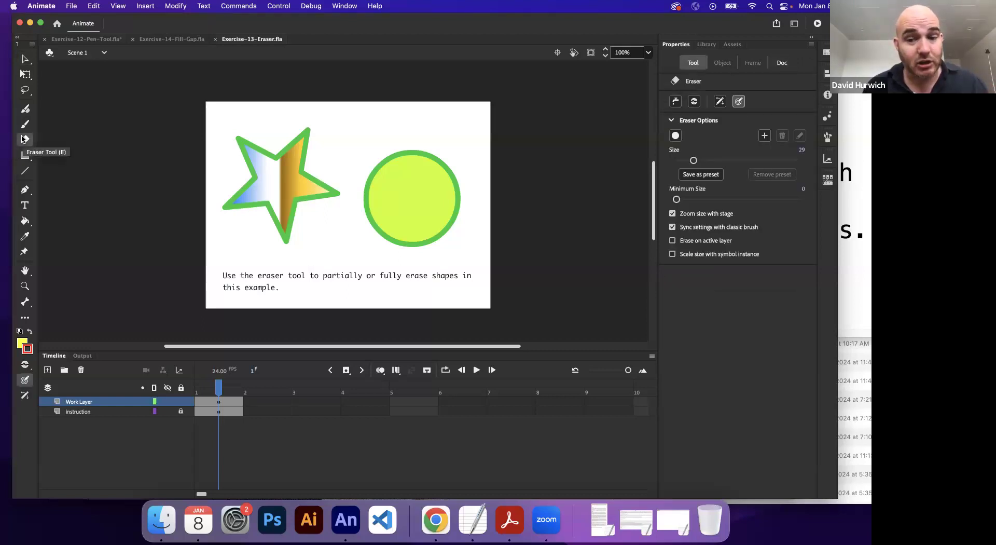
{"action": "left_click", "coordinate": [27, 366]}
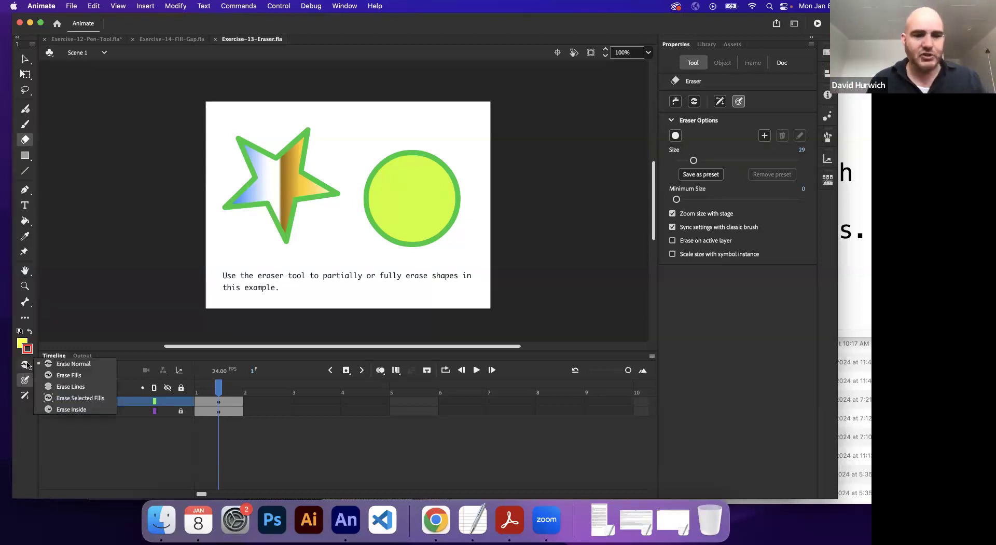
{"action": "left_click", "coordinate": [72, 365]}
{"action": "mouse_move", "coordinate": [222, 162]}
{"action": "left_mouse_down"}
{"action": "mouse_move", "coordinate": [249, 133]}
{"action": "mouse_move", "coordinate": [235, 153]}
{"action": "left_mouse_up"}
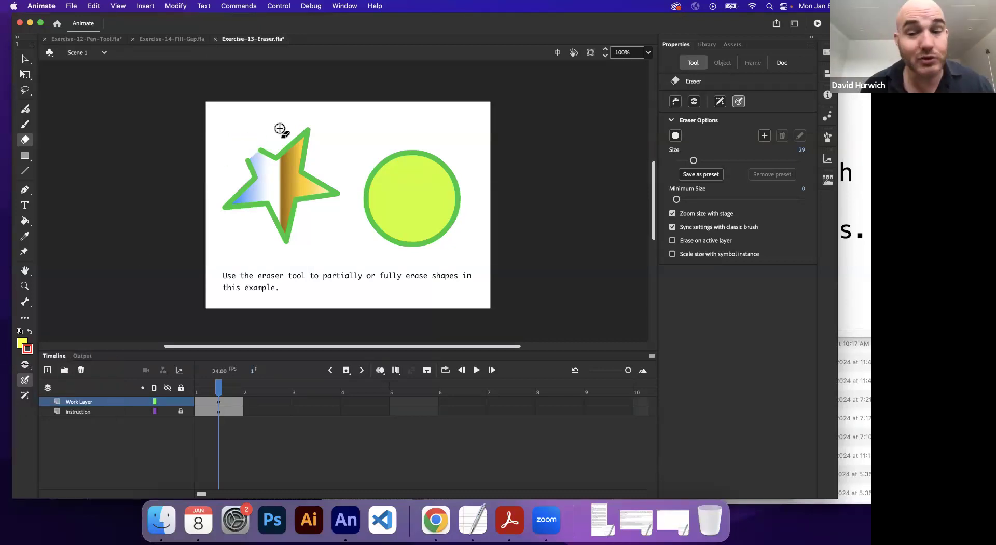
{"action": "key", "text": "super+z"}
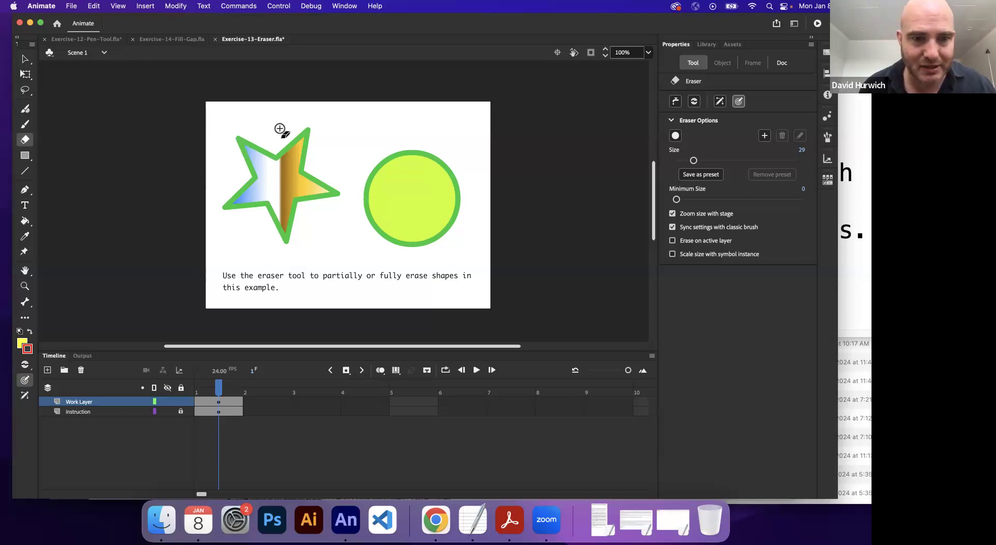
Step: Use Erase Fills mode to remove part of the star's and circle's fills, and undo both strokes
{"action": "left_click", "coordinate": [24, 366]}
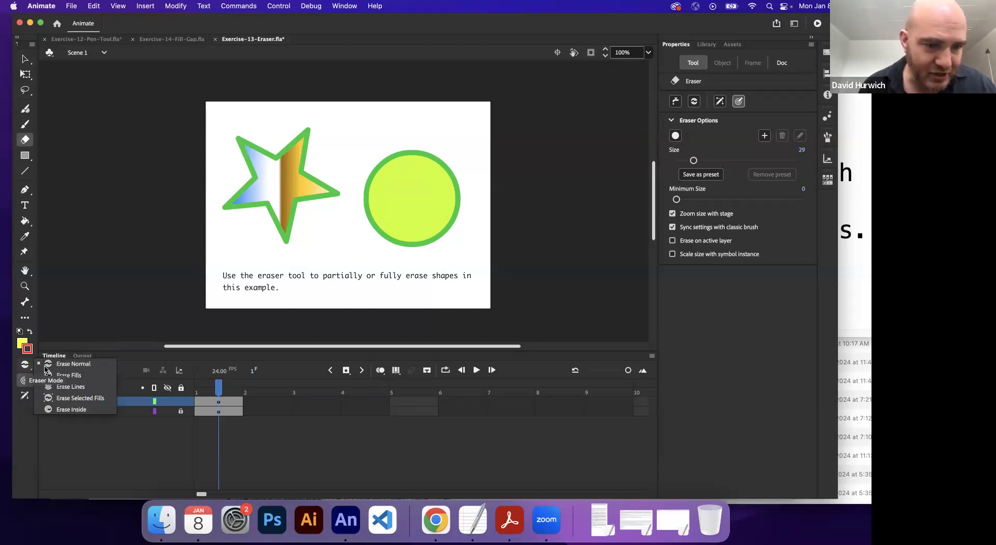
{"action": "left_click", "coordinate": [98, 373]}
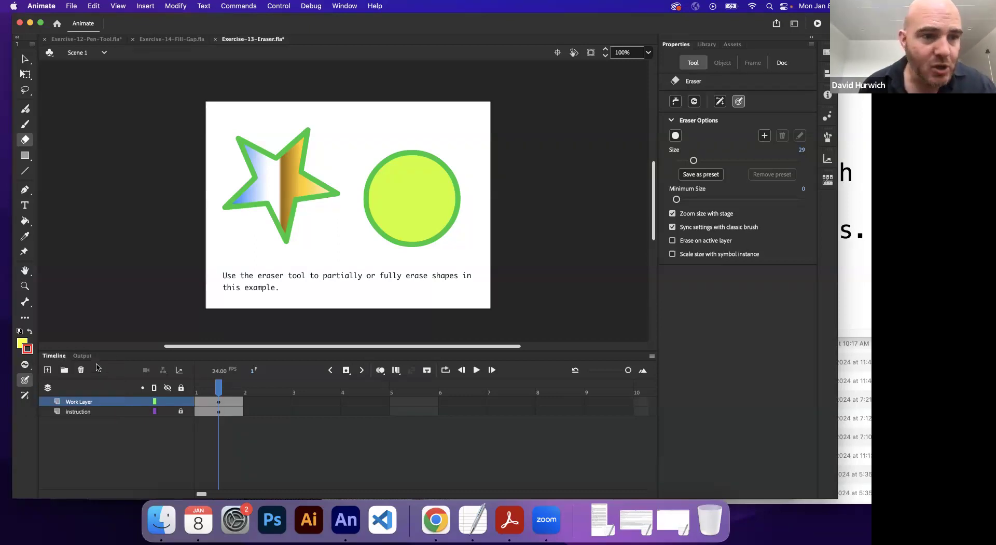
{"action": "mouse_move", "coordinate": [223, 156]}
{"action": "left_mouse_down"}
{"action": "mouse_move", "coordinate": [260, 140]}
{"action": "mouse_move", "coordinate": [239, 195]}
{"action": "mouse_move", "coordinate": [261, 198]}
{"action": "mouse_move", "coordinate": [267, 243]}
{"action": "mouse_move", "coordinate": [287, 258]}
{"action": "left_mouse_up"}
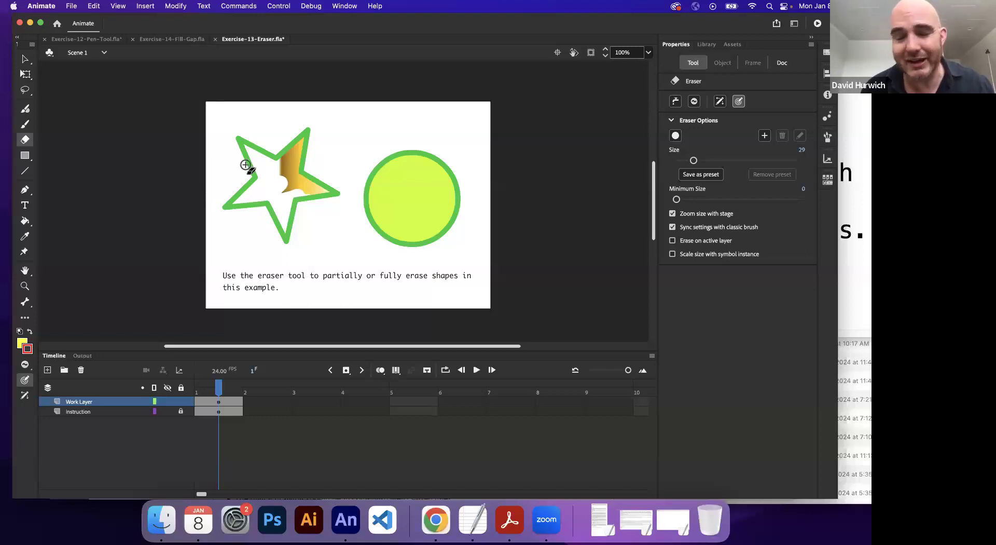
{"action": "mouse_move", "coordinate": [405, 211]}
{"action": "left_mouse_down"}
{"action": "mouse_move", "coordinate": [349, 248]}
{"action": "mouse_move", "coordinate": [405, 255]}
{"action": "mouse_move", "coordinate": [405, 236]}
{"action": "mouse_move", "coordinate": [384, 226]}
{"action": "mouse_move", "coordinate": [453, 212]}
{"action": "left_mouse_up"}
{"action": "key", "text": "super+z"}
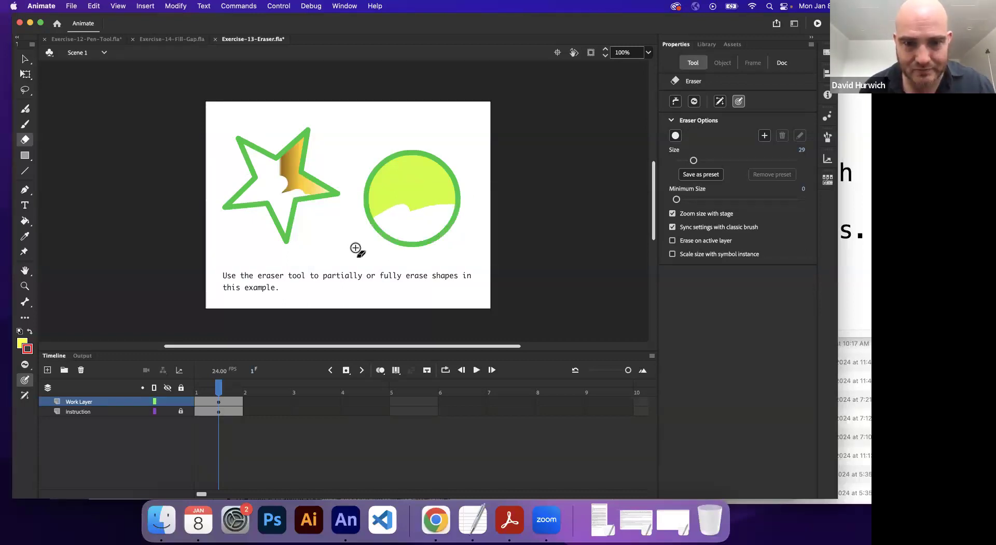
{"action": "key", "text": "super+z"}
{"action": "key", "text": "super+z"}
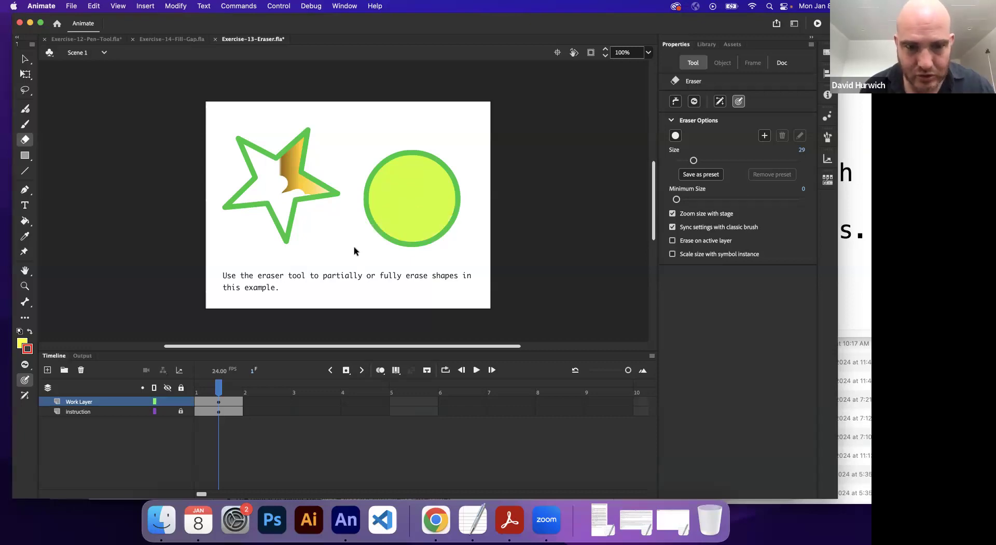
Step: Use Erase Lines mode to remove parts of the star's and circle's outlines, and undo the strokes
{"action": "left_click", "coordinate": [24, 365]}
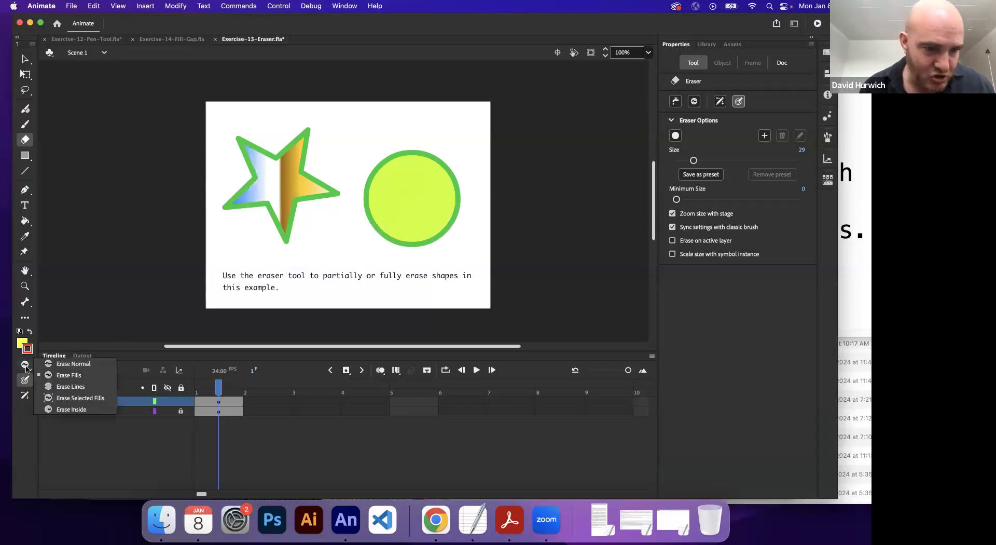
{"action": "left_click", "coordinate": [85, 389]}
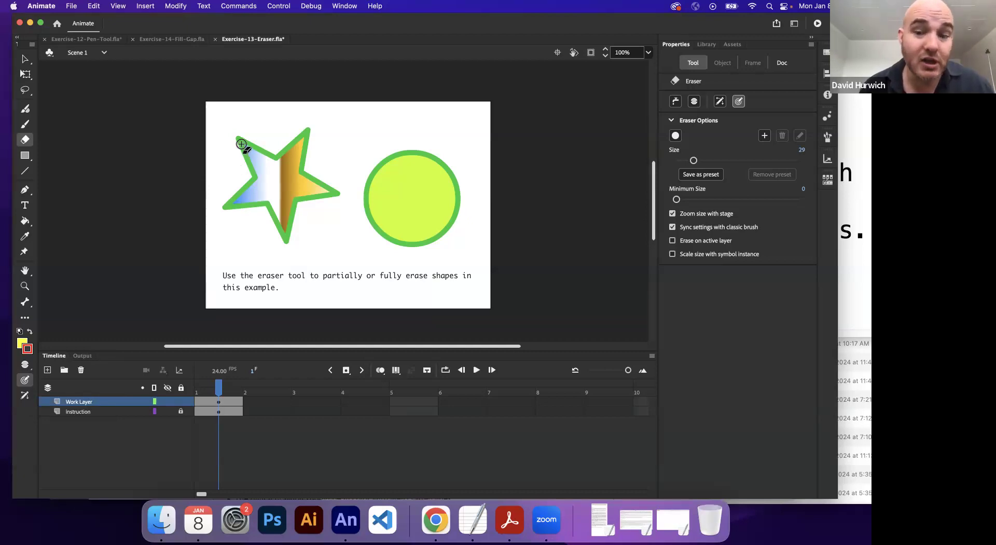
{"action": "mouse_move", "coordinate": [225, 151]}
{"action": "left_mouse_down"}
{"action": "mouse_move", "coordinate": [251, 179]}
{"action": "mouse_move", "coordinate": [238, 192]}
{"action": "mouse_move", "coordinate": [315, 140]}
{"action": "mouse_move", "coordinate": [236, 196]}
{"action": "mouse_move", "coordinate": [318, 131]}
{"action": "mouse_move", "coordinate": [280, 156]}
{"action": "mouse_move", "coordinate": [307, 129]}
{"action": "mouse_move", "coordinate": [247, 220]}
{"action": "left_mouse_up"}
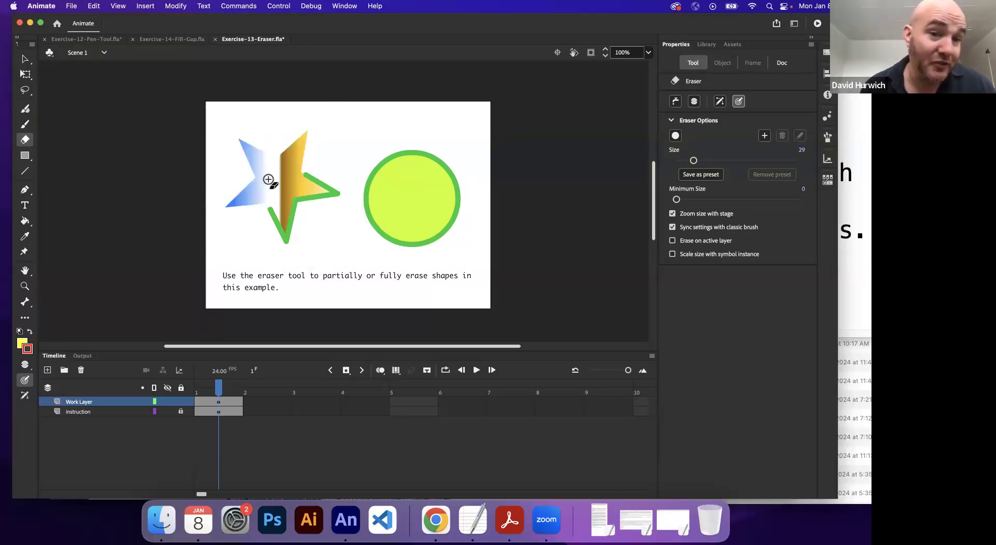
{"action": "mouse_move", "coordinate": [431, 140]}
{"action": "left_mouse_down"}
{"action": "mouse_move", "coordinate": [360, 181]}
{"action": "mouse_move", "coordinate": [466, 148]}
{"action": "mouse_move", "coordinate": [353, 213]}
{"action": "left_mouse_up"}
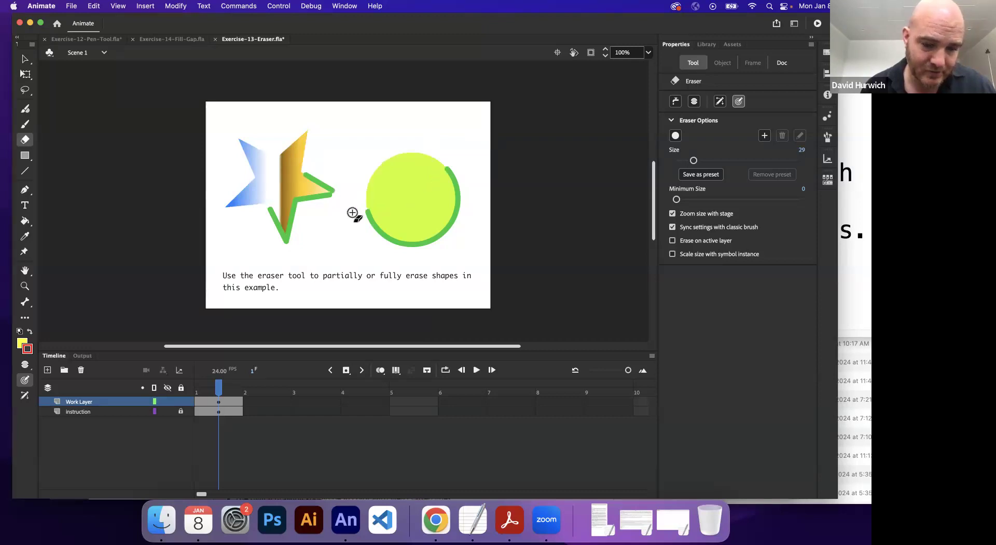
{"action": "key", "text": "super+z"}
{"action": "key", "text": "super+z"}
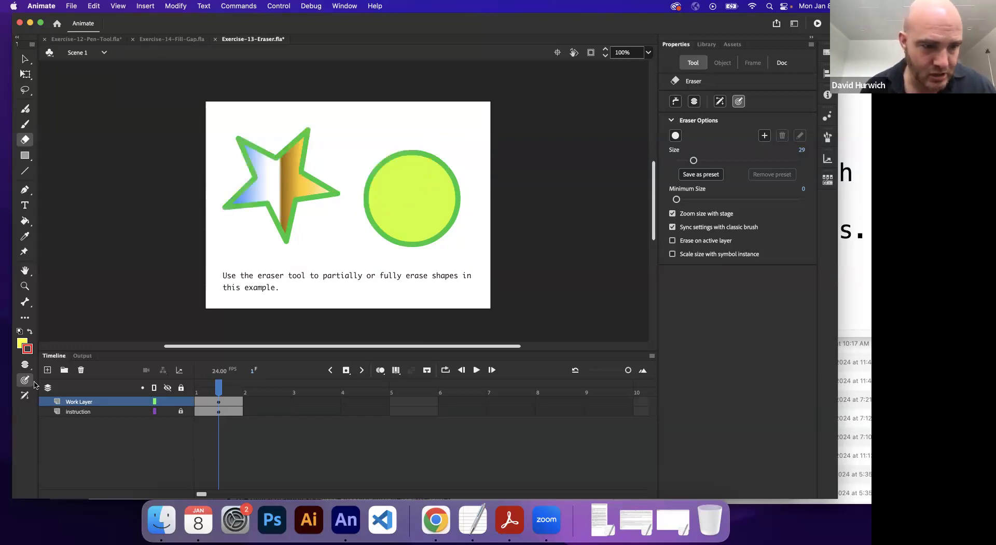
Step: Select the circle's fill and erase across the circle and star in Erase Selected Fills mode
{"action": "left_click", "coordinate": [24, 364]}
{"action": "left_click", "coordinate": [67, 384]}
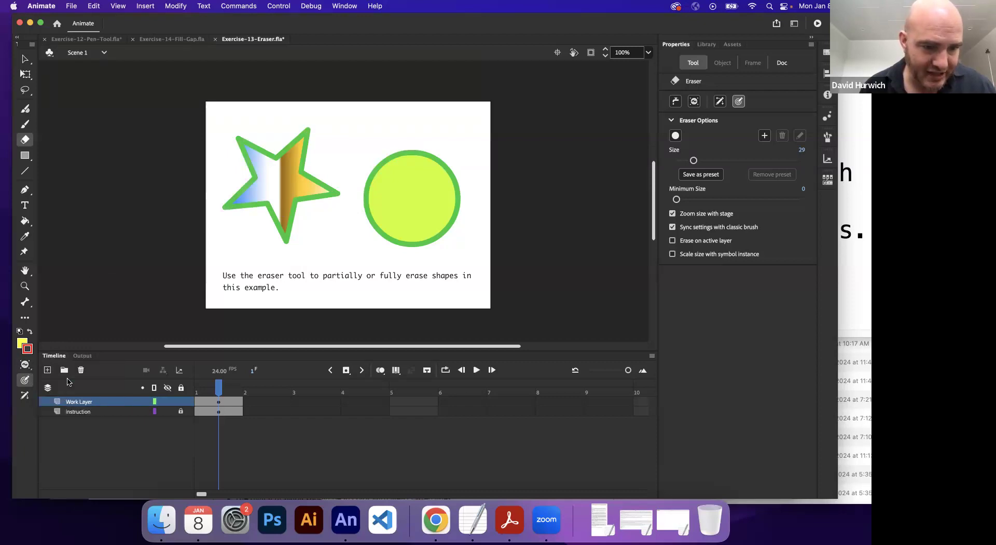
{"action": "left_click", "coordinate": [25, 60]}
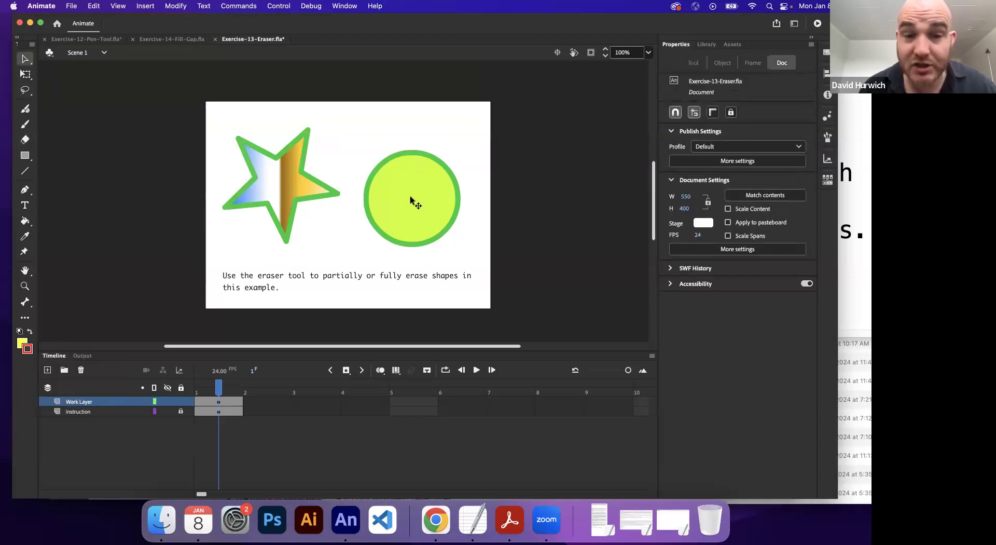
{"action": "left_click", "coordinate": [428, 196]}
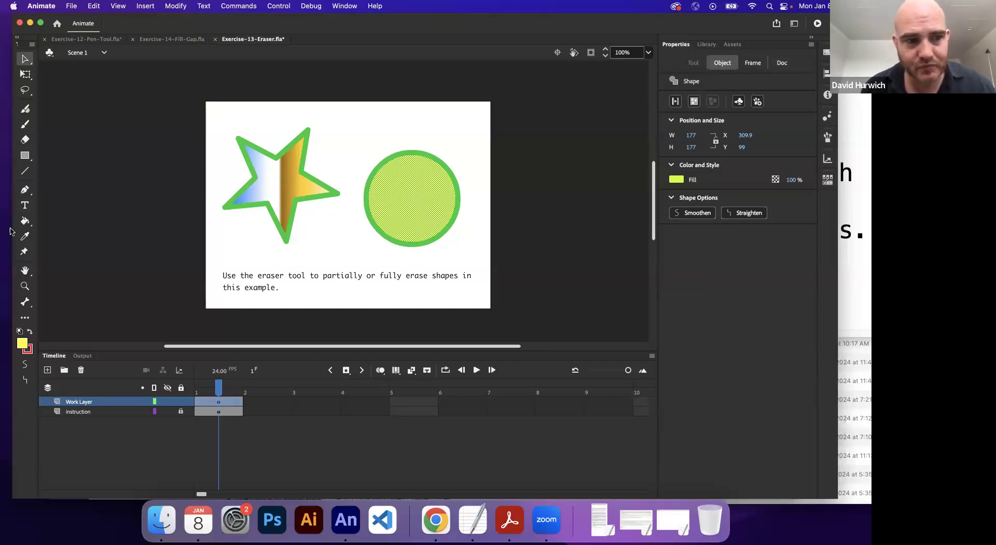
{"action": "left_click", "coordinate": [25, 140]}
{"action": "mouse_move", "coordinate": [354, 195]}
{"action": "left_mouse_down"}
{"action": "mouse_move", "coordinate": [390, 189]}
{"action": "mouse_move", "coordinate": [414, 216]}
{"action": "mouse_move", "coordinate": [405, 227]}
{"action": "mouse_move", "coordinate": [414, 234]}
{"action": "mouse_move", "coordinate": [336, 196]}
{"action": "mouse_move", "coordinate": [319, 175]}
{"action": "mouse_move", "coordinate": [290, 225]}
{"action": "mouse_move", "coordinate": [289, 216]}
{"action": "mouse_move", "coordinate": [292, 248]}
{"action": "left_mouse_up"}
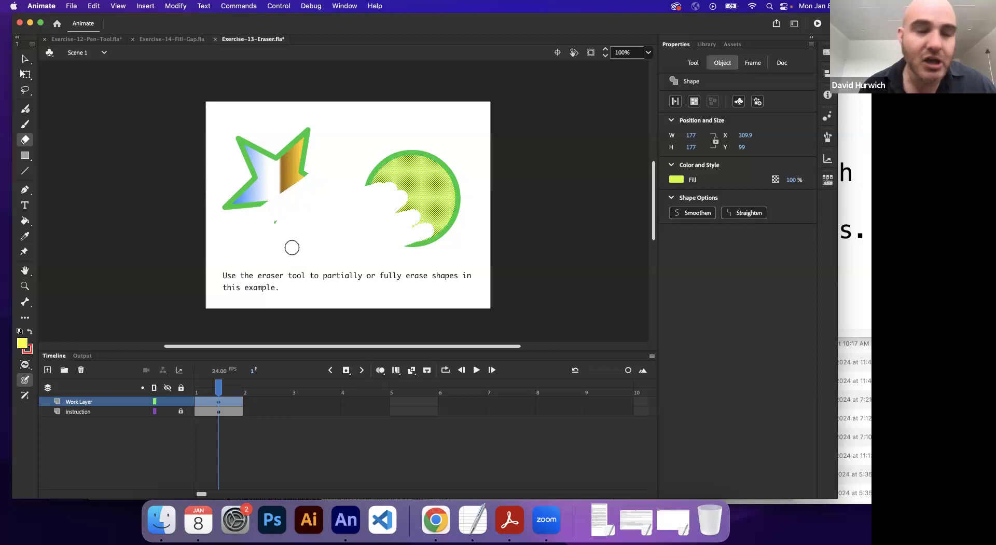
Step: Undo the erasing of the circle's fill and switch to the Selection tool
{"action": "key", "text": "super+z"}
{"action": "key", "text": "super+z"}
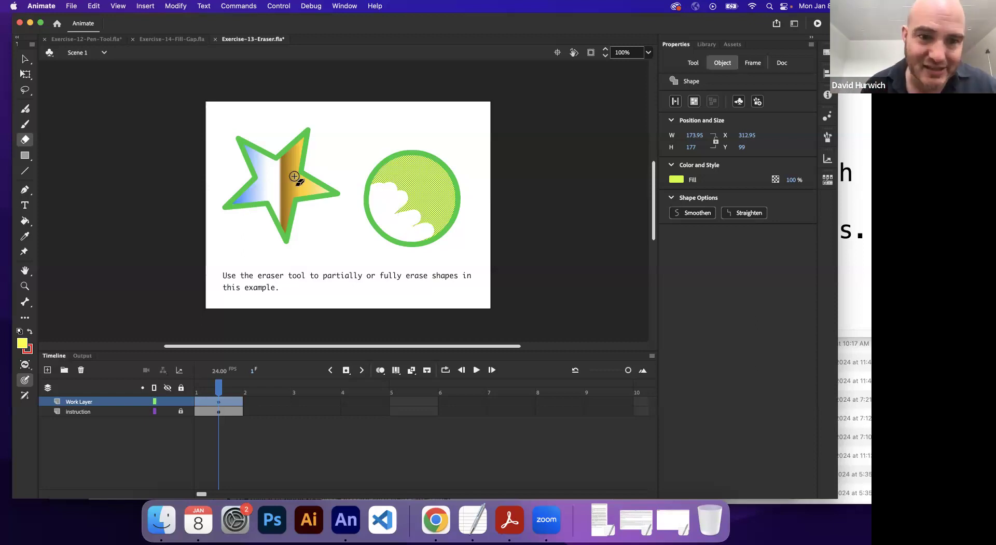
{"action": "left_click", "coordinate": [412, 195]}
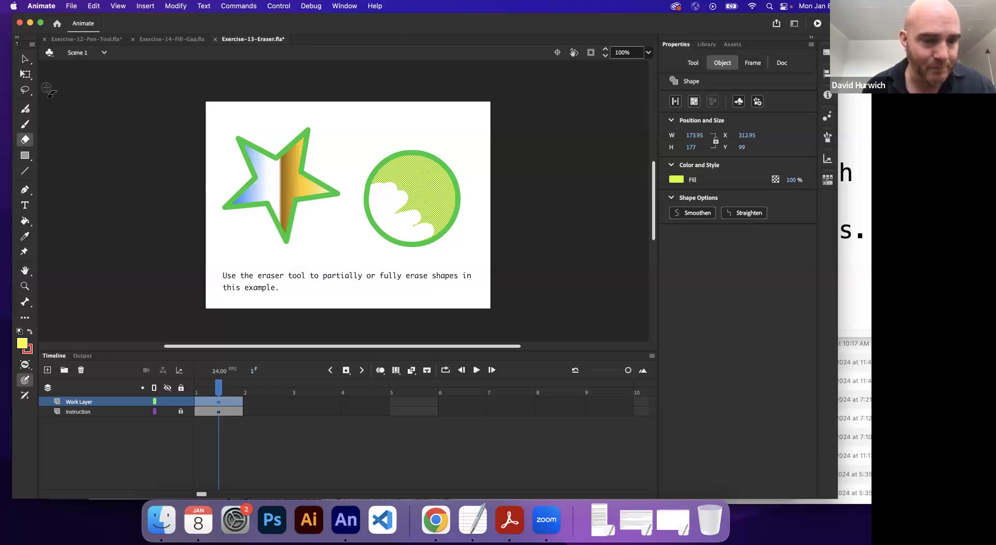
{"action": "key", "text": "super+z"}
{"action": "key", "text": "super+z"}
{"action": "key", "text": "super+z"}
{"action": "left_click", "coordinate": [25, 58]}
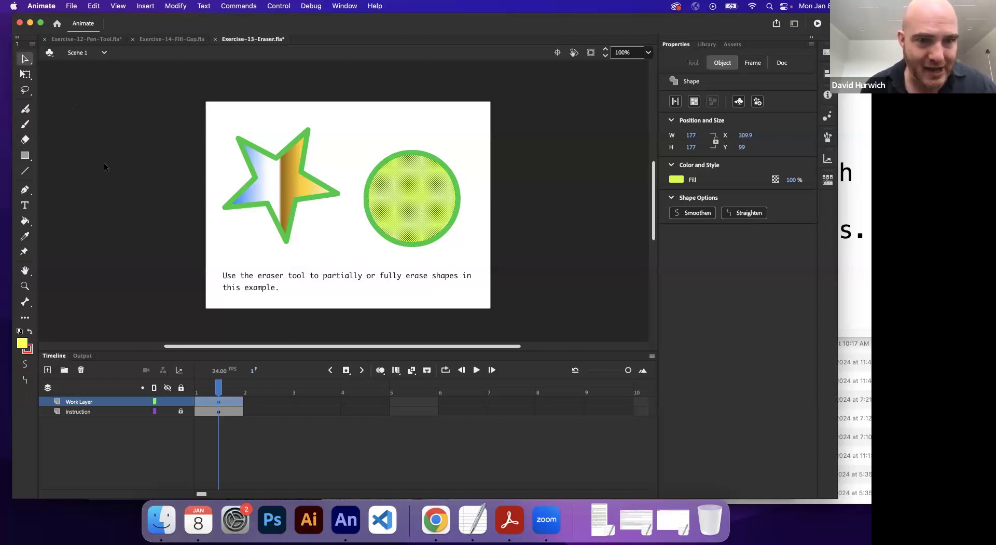
Step: Select the star's fill, erase across the circle and star in Erase Selected Fills mode, and undo the stroke
{"action": "left_click", "coordinate": [104, 163]}
{"action": "left_click", "coordinate": [283, 191]}
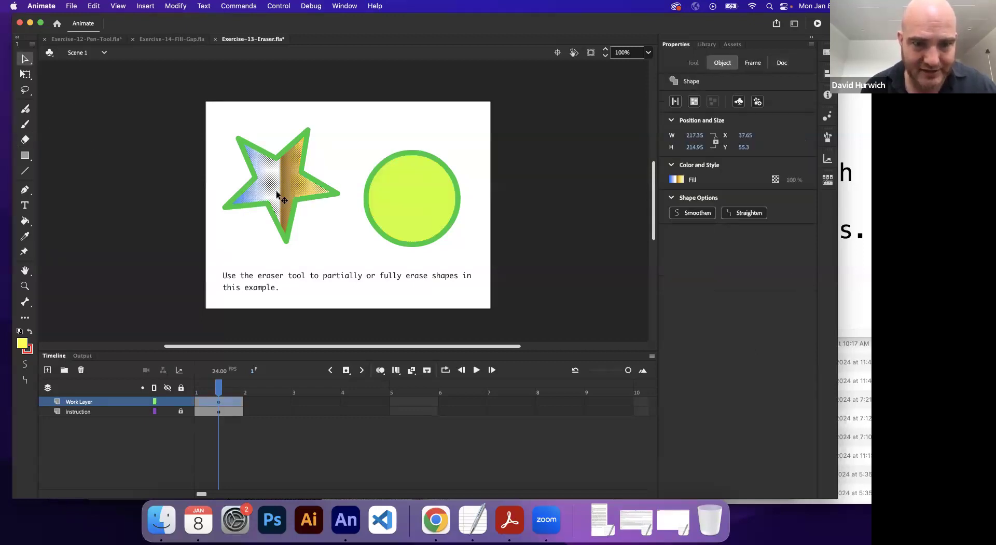
{"action": "left_click", "coordinate": [25, 139]}
{"action": "mouse_move", "coordinate": [374, 210]}
{"action": "left_mouse_down"}
{"action": "mouse_move", "coordinate": [413, 243]}
{"action": "mouse_move", "coordinate": [370, 236]}
{"action": "mouse_move", "coordinate": [397, 213]}
{"action": "mouse_move", "coordinate": [321, 205]}
{"action": "mouse_move", "coordinate": [324, 190]}
{"action": "mouse_move", "coordinate": [251, 229]}
{"action": "mouse_move", "coordinate": [256, 204]}
{"action": "left_mouse_up"}
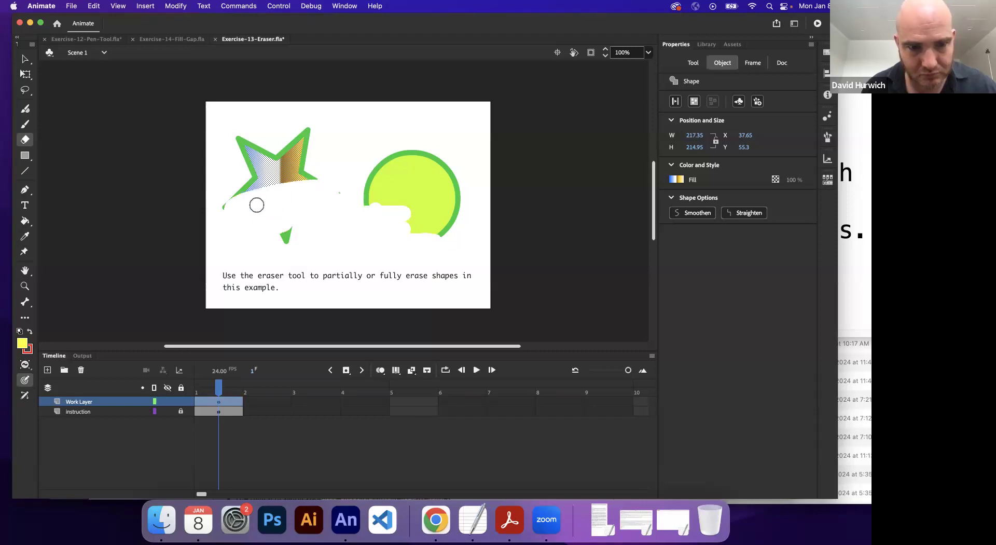
{"action": "key", "text": "cmd+z"}
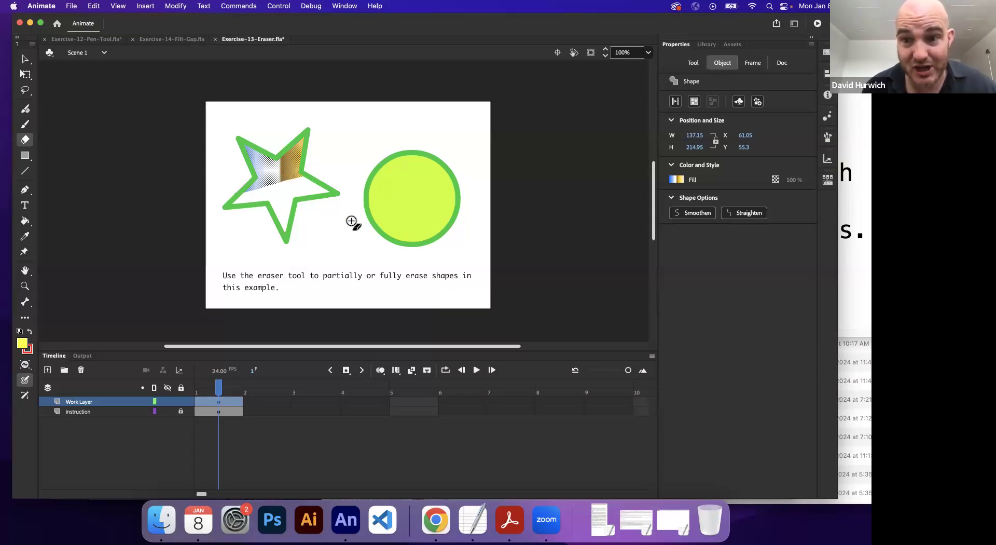
{"action": "left_click", "coordinate": [223, 248]}
{"action": "left_click", "coordinate": [29, 58]}
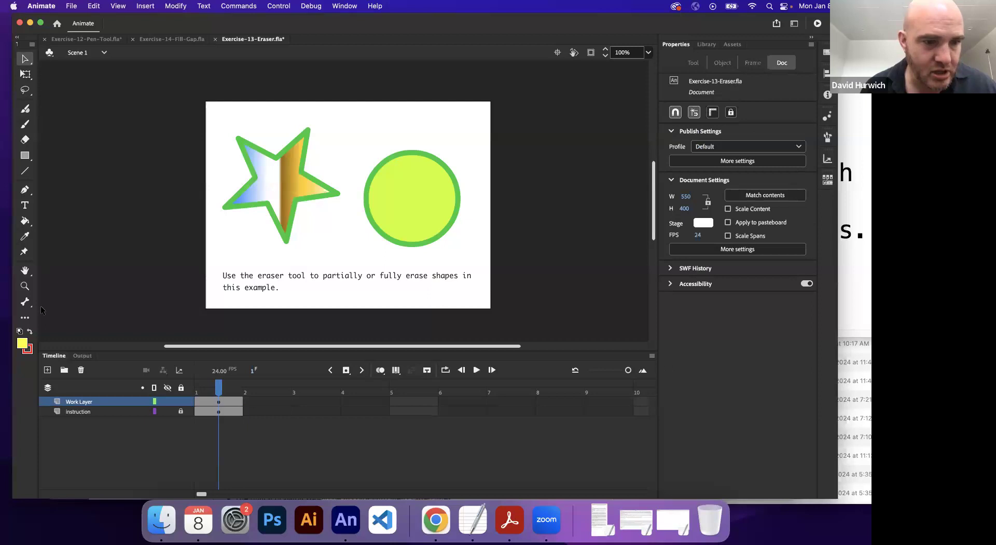
Step: Set the Eraser to Erase Inside mode, erase from inside the circle across to the star, and undo the stroke
{"action": "left_click", "coordinate": [25, 140]}
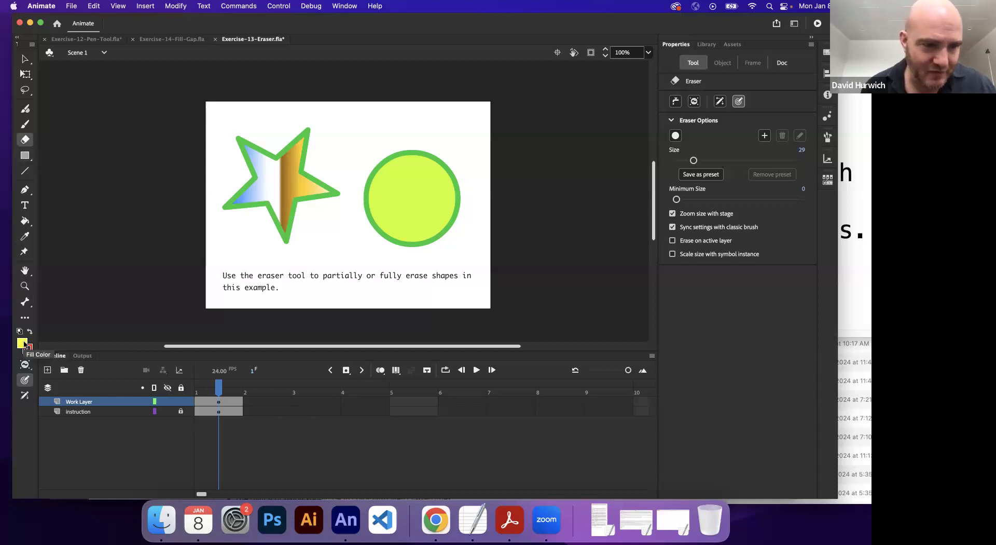
{"action": "left_click", "coordinate": [26, 365]}
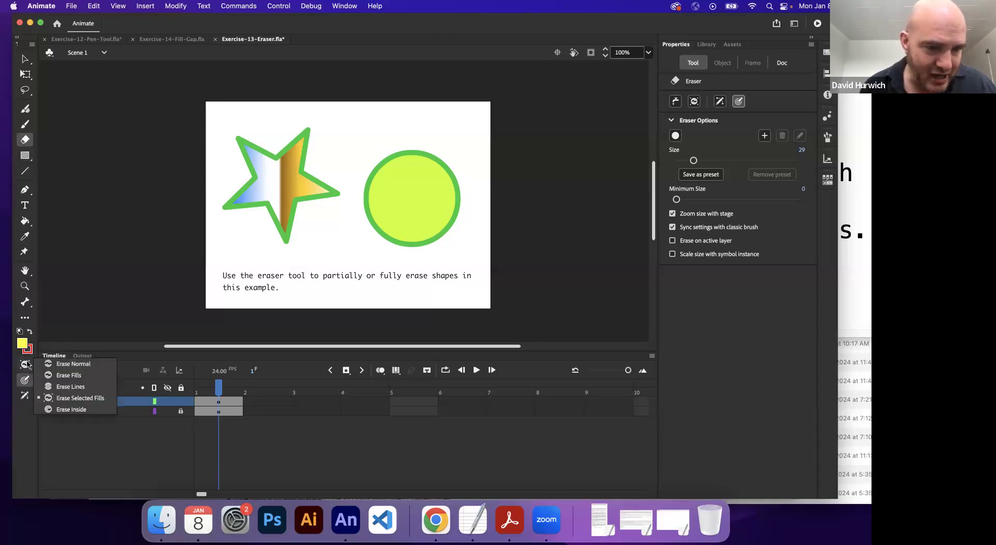
{"action": "left_click", "coordinate": [66, 410]}
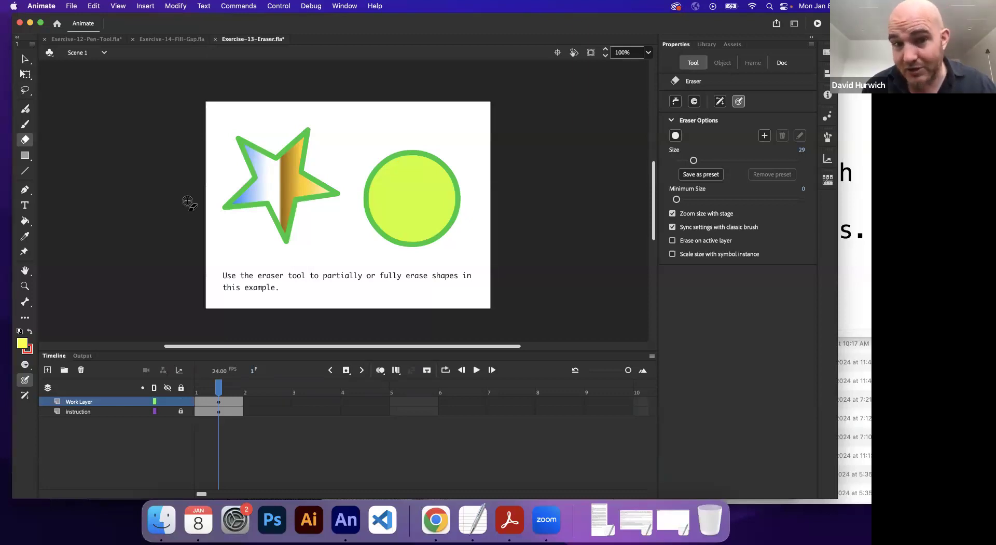
{"action": "mouse_move", "coordinate": [382, 200]}
{"action": "left_mouse_down"}
{"action": "mouse_move", "coordinate": [420, 196]}
{"action": "mouse_move", "coordinate": [421, 219]}
{"action": "mouse_move", "coordinate": [439, 232]}
{"action": "mouse_move", "coordinate": [433, 220]}
{"action": "mouse_move", "coordinate": [325, 186]}
{"action": "left_mouse_up"}
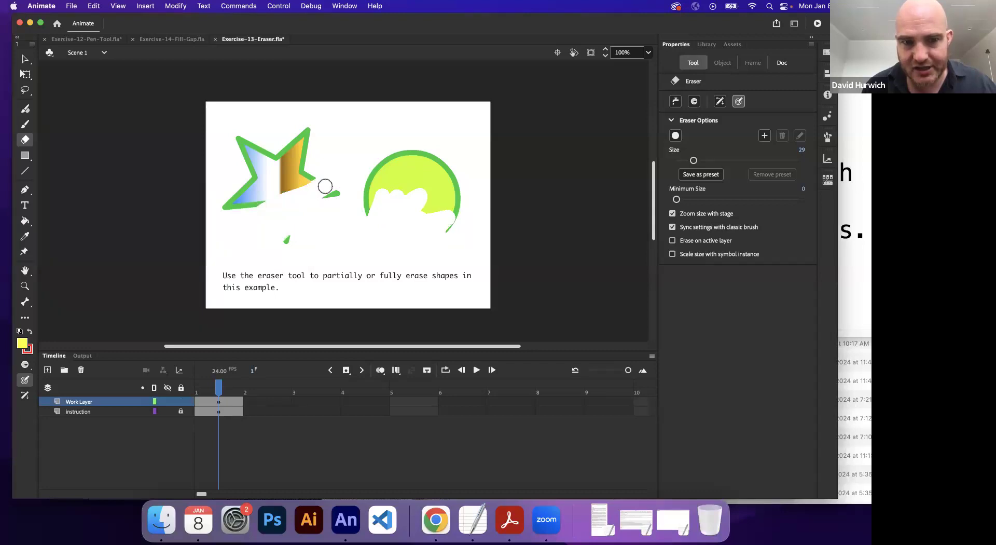
{"action": "key", "text": "super+z"}
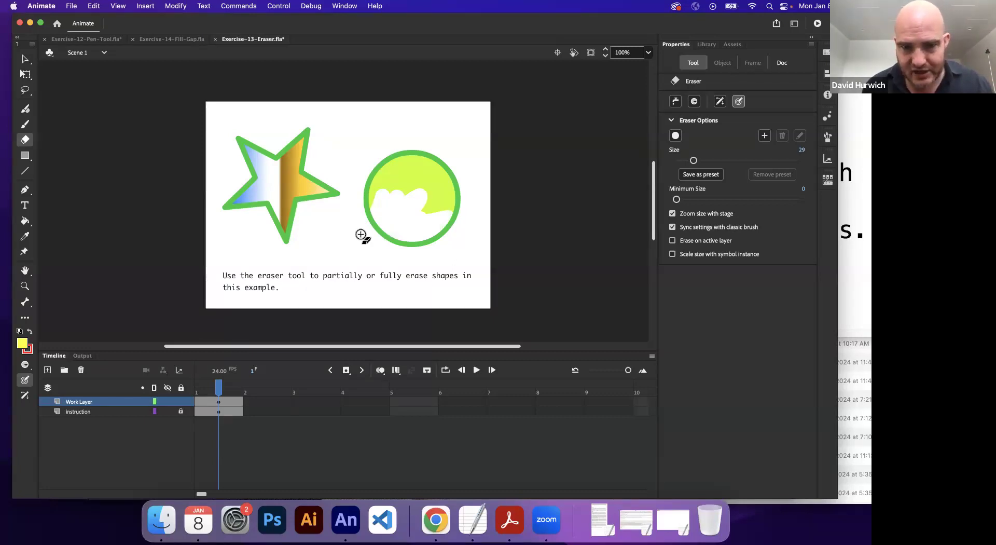
{"action": "left_click", "coordinate": [97, 6]}
{"action": "left_click", "coordinate": [96, 21]}
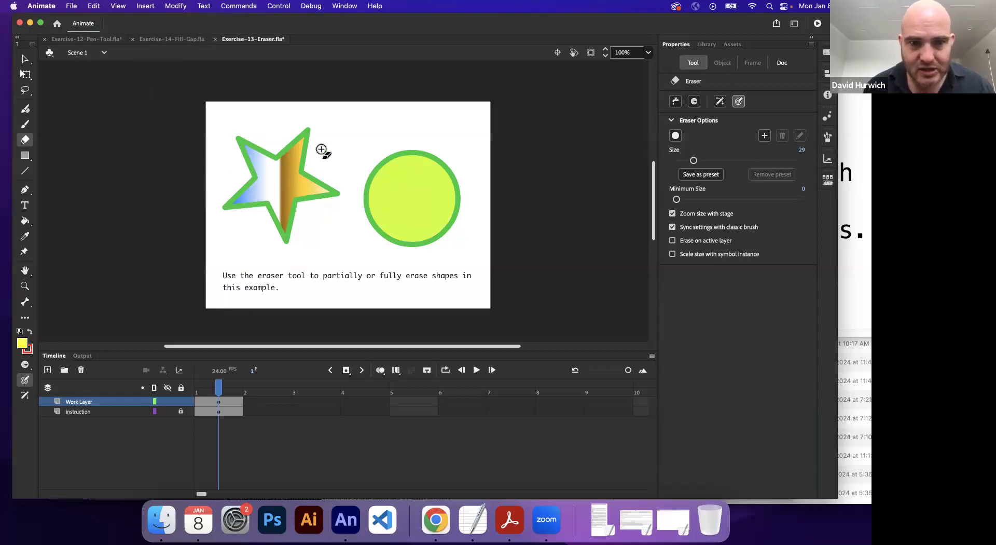
Step: Erase part of the star in Erase Inside mode, starting inside its fill, and undo the stroke
{"action": "mouse_move", "coordinate": [293, 185]}
{"action": "left_mouse_down"}
{"action": "mouse_move", "coordinate": [268, 227]}
{"action": "mouse_move", "coordinate": [284, 243]}
{"action": "mouse_move", "coordinate": [326, 201]}
{"action": "mouse_move", "coordinate": [345, 242]}
{"action": "mouse_move", "coordinate": [431, 230]}
{"action": "mouse_move", "coordinate": [380, 261]}
{"action": "mouse_move", "coordinate": [437, 234]}
{"action": "mouse_move", "coordinate": [372, 222]}
{"action": "mouse_move", "coordinate": [396, 213]}
{"action": "mouse_move", "coordinate": [328, 219]}
{"action": "left_mouse_up"}
{"action": "key", "text": "super+z"}
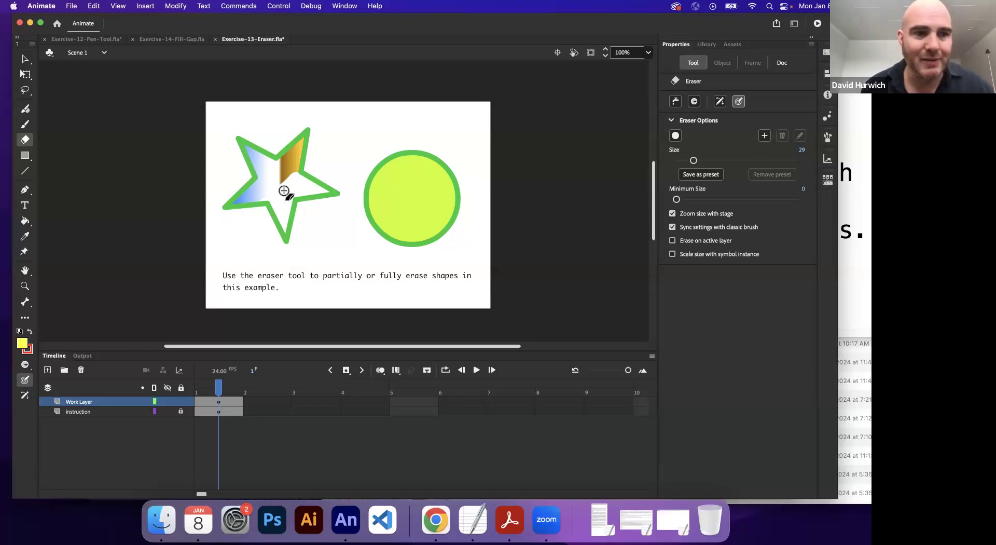
{"action": "left_click", "coordinate": [25, 59]}
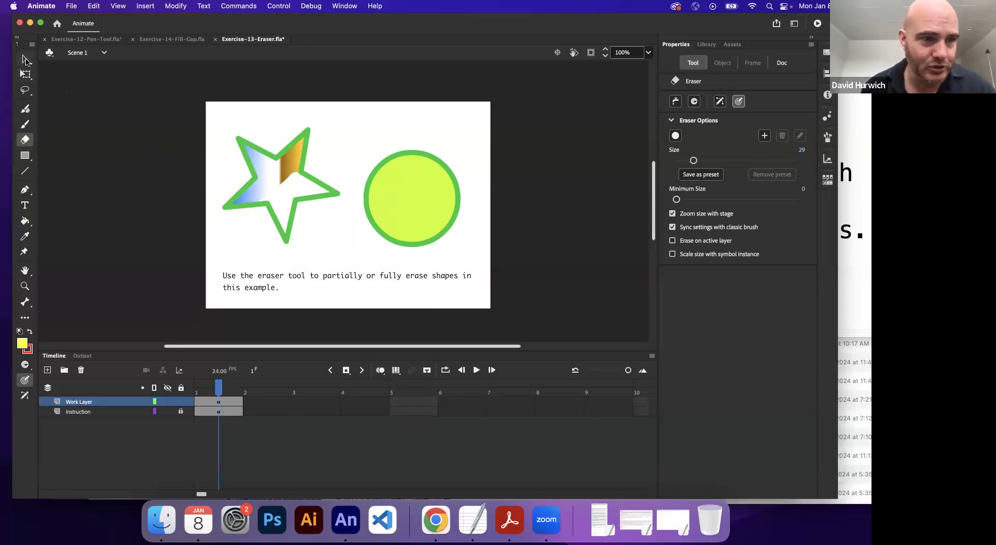
{"action": "key", "text": "super+z"}
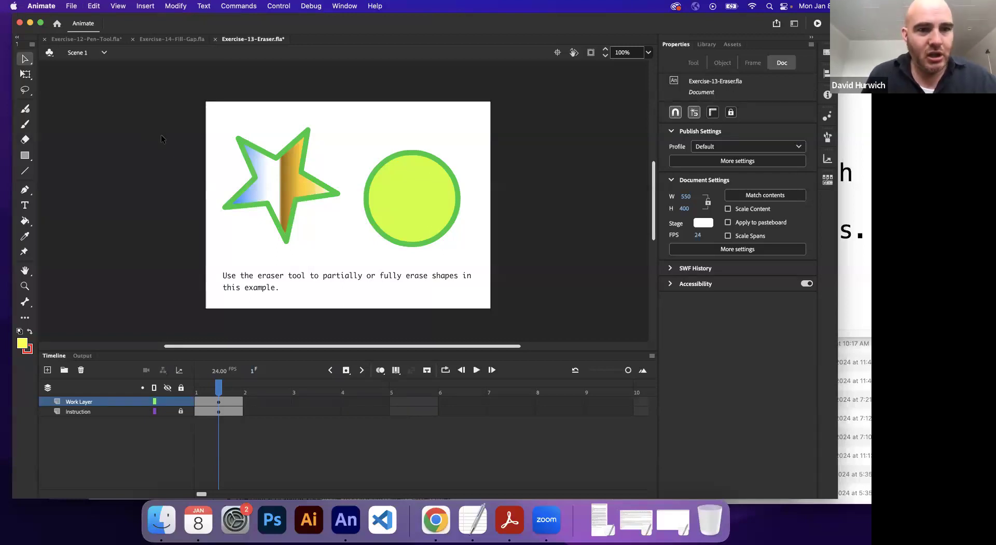
Step: Switch to the Exercise-14-Fill-Gap document and activate the Paint Bucket tool on Work Layer
{"action": "left_click", "coordinate": [169, 43]}
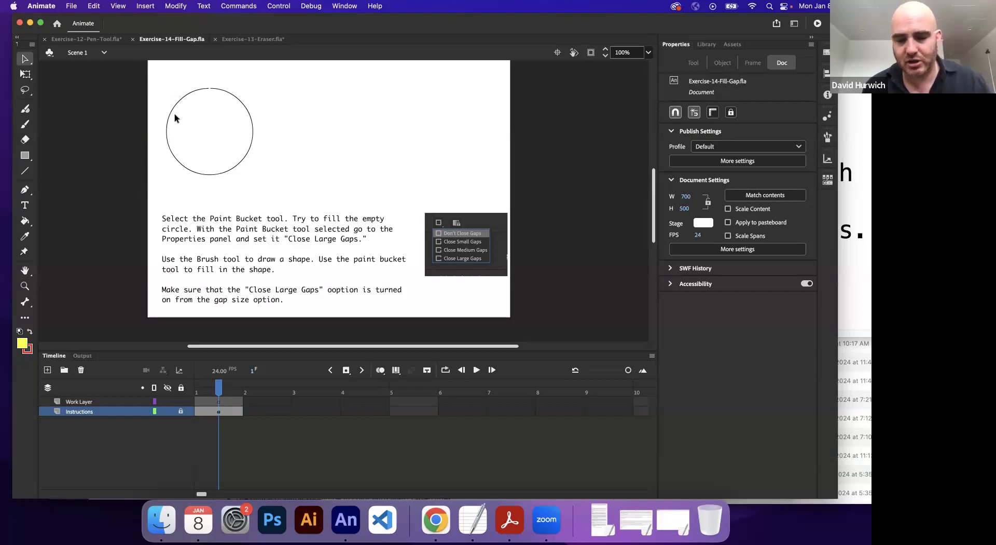
{"action": "left_click_drag", "start_coordinate": [204, 136], "coordinate": [295, 170]}
{"action": "key", "text": "super+="}
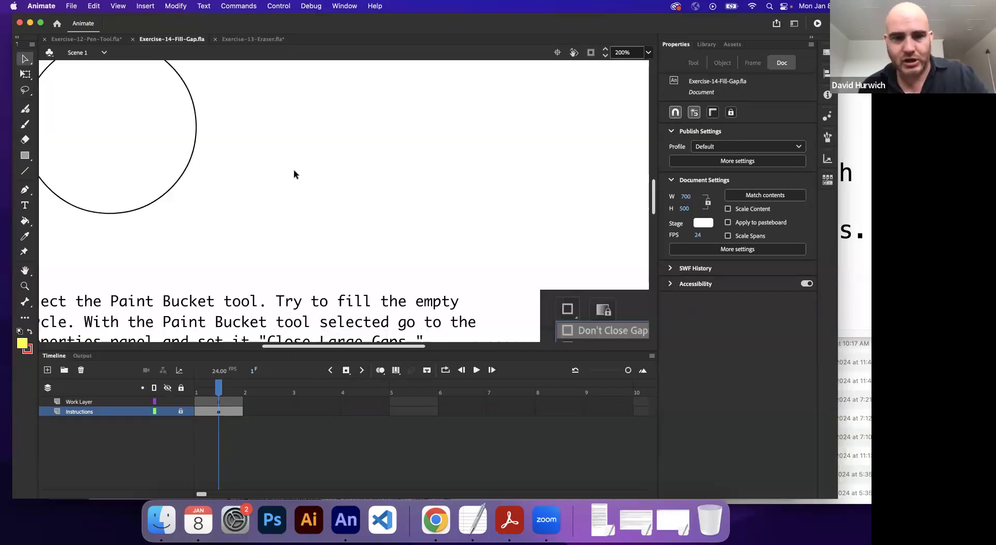
{"action": "left_click_drag", "start_coordinate": [174, 134], "coordinate": [309, 187]}
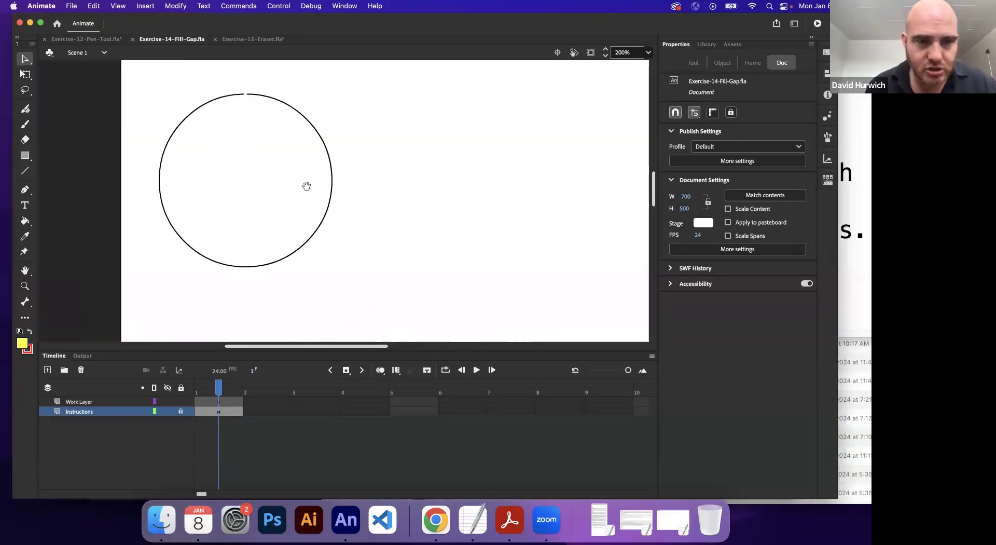
{"action": "left_click", "coordinate": [24, 222]}
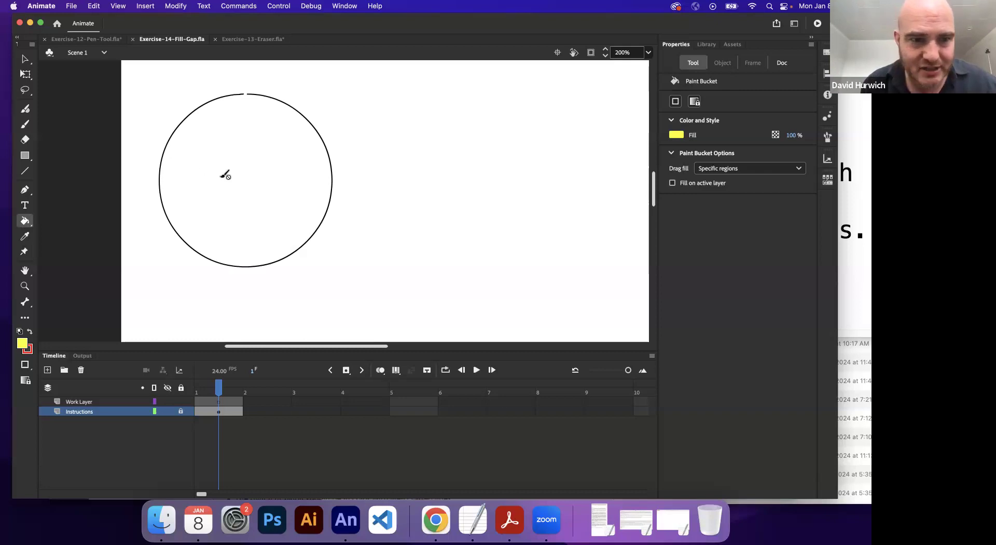
{"action": "left_click", "coordinate": [219, 402]}
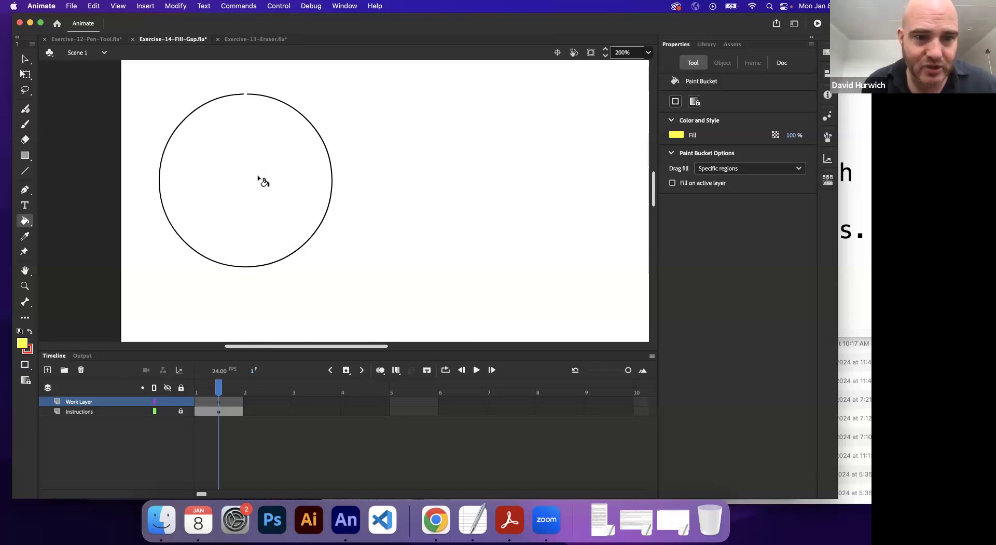
Step: Examine the gap at the top of the circle's outline at up to 1600% magnification
{"action": "key", "text": "space"}
{"action": "left_click_drag", "start_coordinate": [271, 181], "coordinate": [366, 249]}
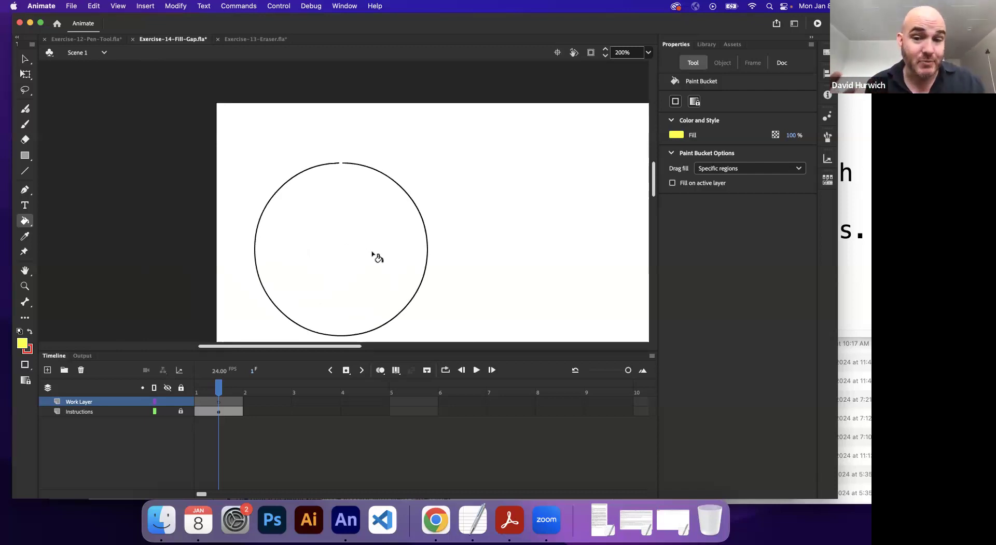
{"action": "key", "text": "super+equal"}
{"action": "key", "text": "super+equal"}
{"action": "key", "text": "super+equal"}
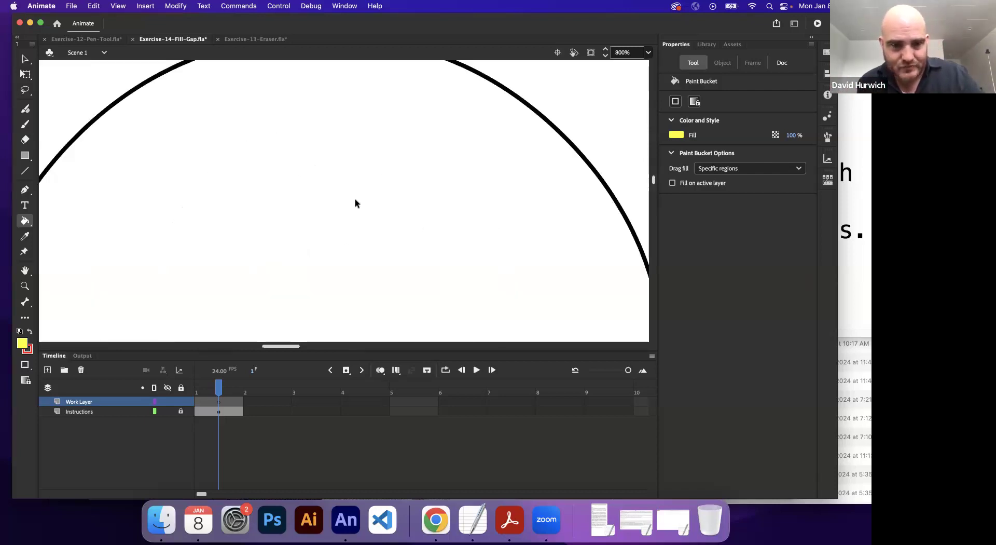
{"action": "left_click_drag", "start_coordinate": [363, 285], "coordinate": [369, 327]}
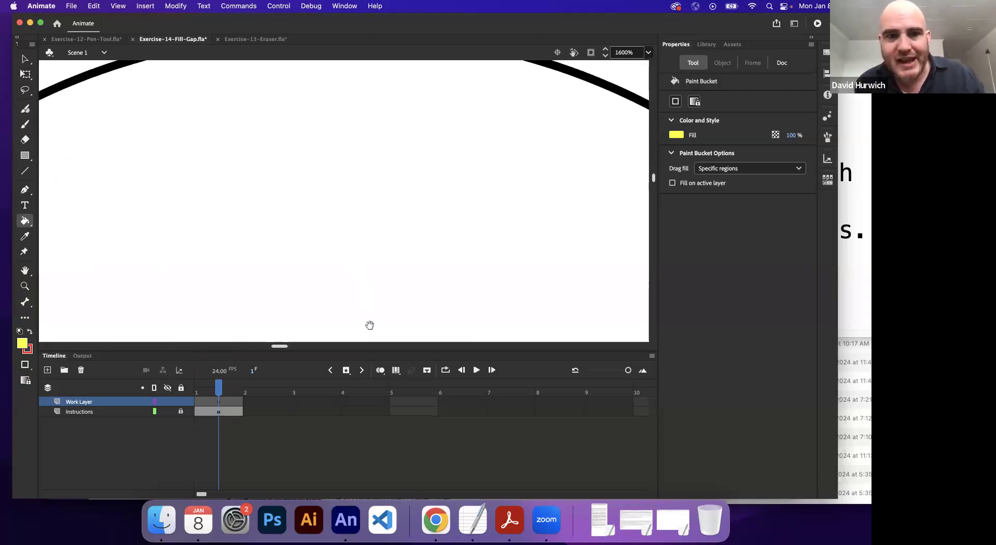
{"action": "left_click_drag", "start_coordinate": [331, 178], "coordinate": [332, 224]}
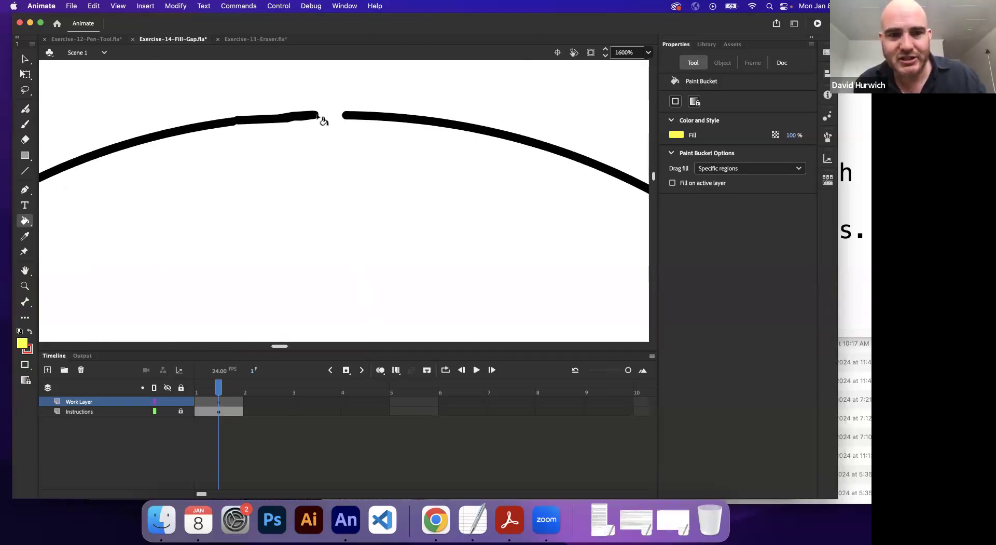
{"action": "key", "text": "super+minus"}
{"action": "key", "text": "super+minus"}
{"action": "key", "text": "super+minus"}
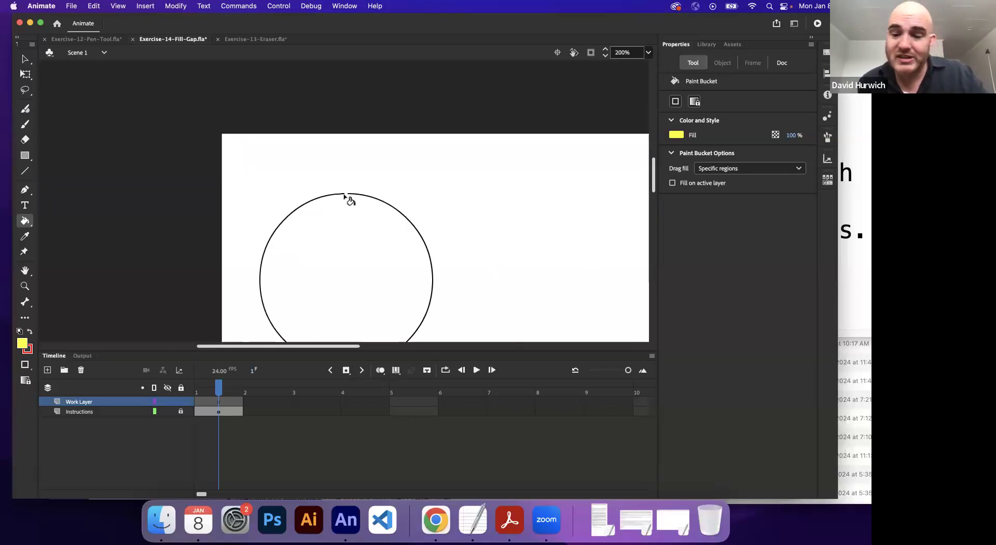
{"action": "key", "text": "super+equal"}
{"action": "key", "text": "super+equal"}
{"action": "key", "text": "super+equal"}
{"action": "left_click_drag", "start_coordinate": [282, 165], "coordinate": [284, 206]}
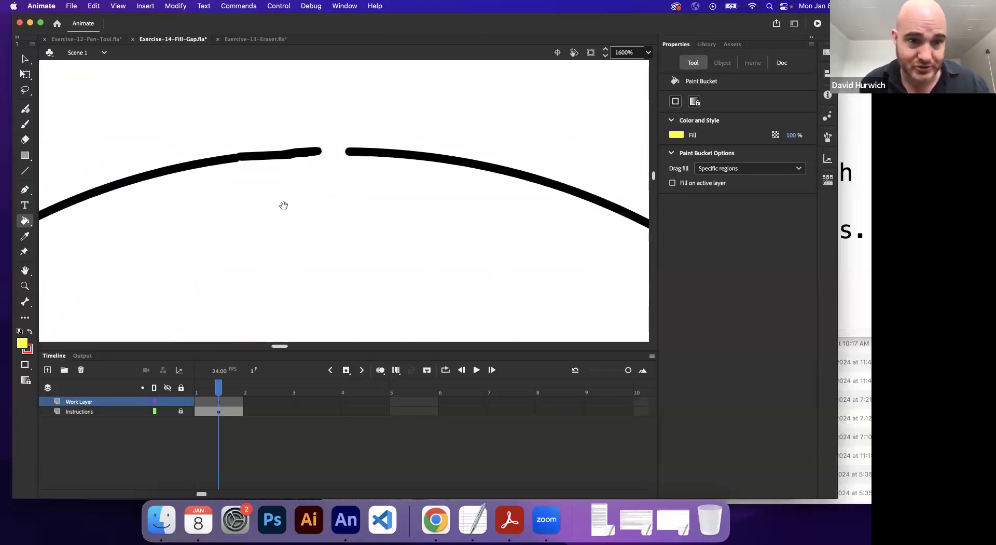
Step: Paint over the gap in the circle's outline using the Classic Brush with a black fill and size 1
{"action": "key", "text": "b"}
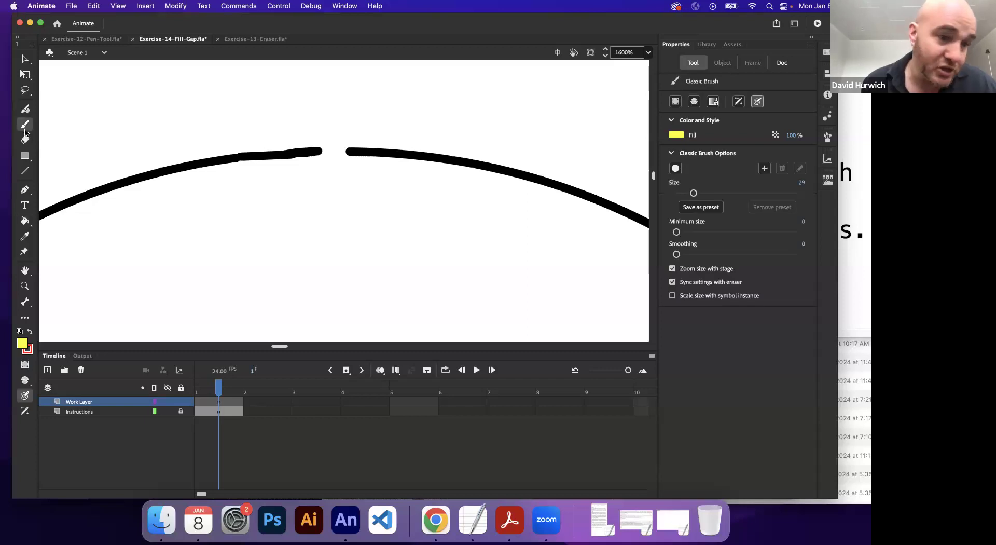
{"action": "left_click", "coordinate": [23, 343]}
{"action": "left_click", "coordinate": [74, 386]}
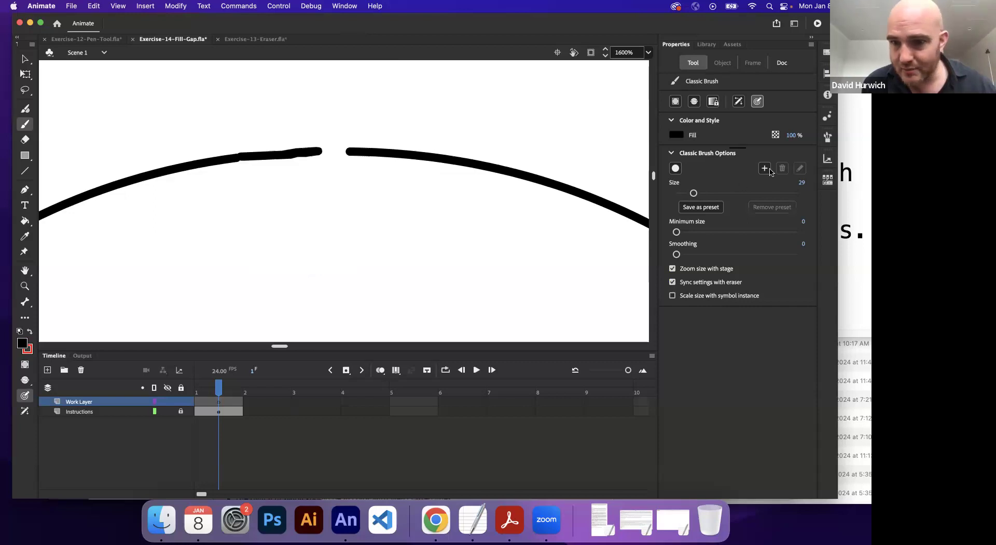
{"action": "left_click_drag", "start_coordinate": [694, 193], "coordinate": [677, 193]}
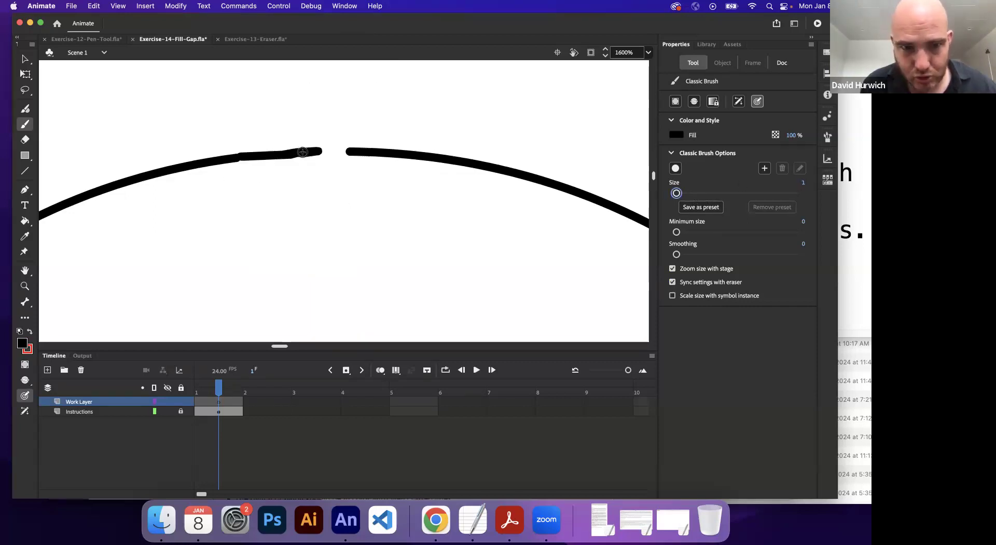
{"action": "left_click_drag", "start_coordinate": [332, 151], "coordinate": [358, 150]}
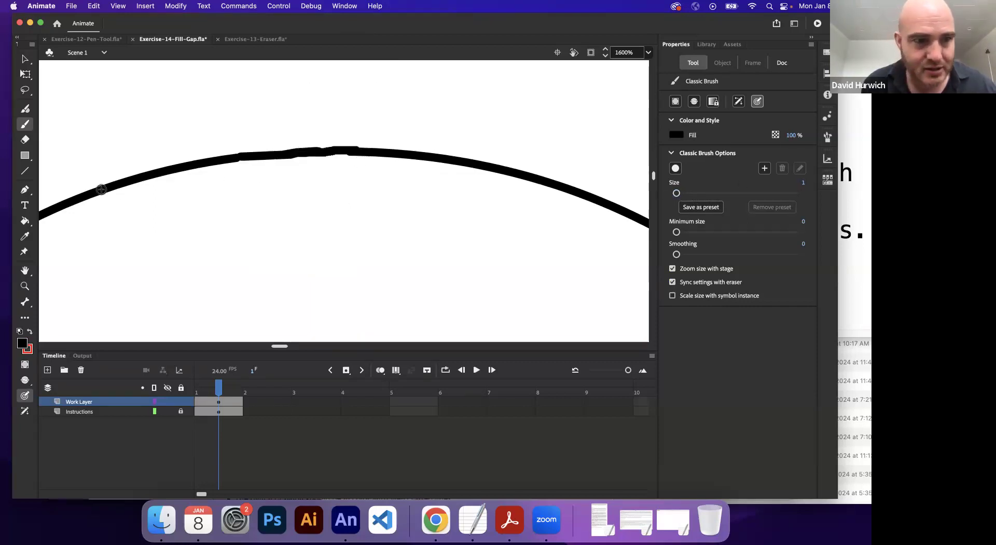
Step: Activate the Paint Bucket tool and set its fill color to yellow
{"action": "left_click", "coordinate": [25, 220]}
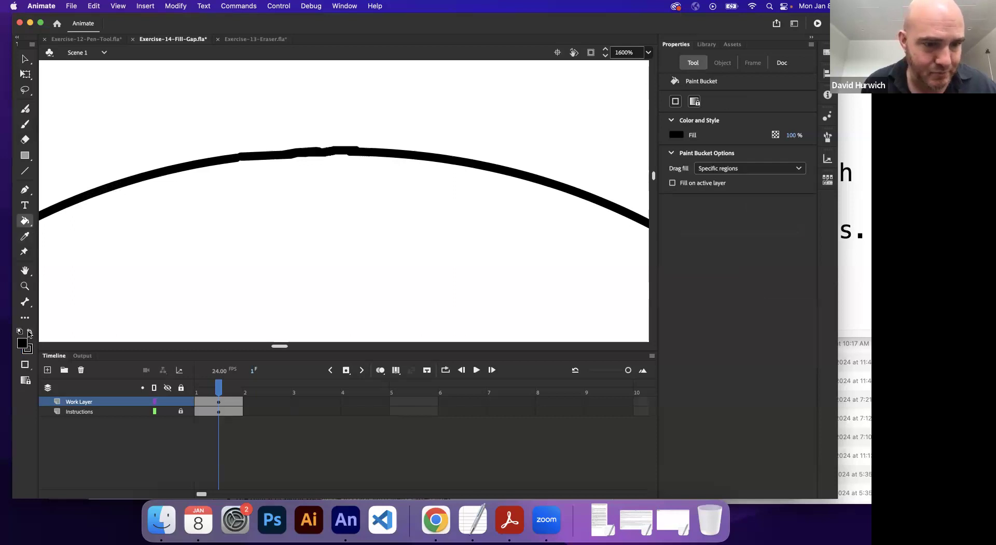
{"action": "left_click", "coordinate": [23, 347]}
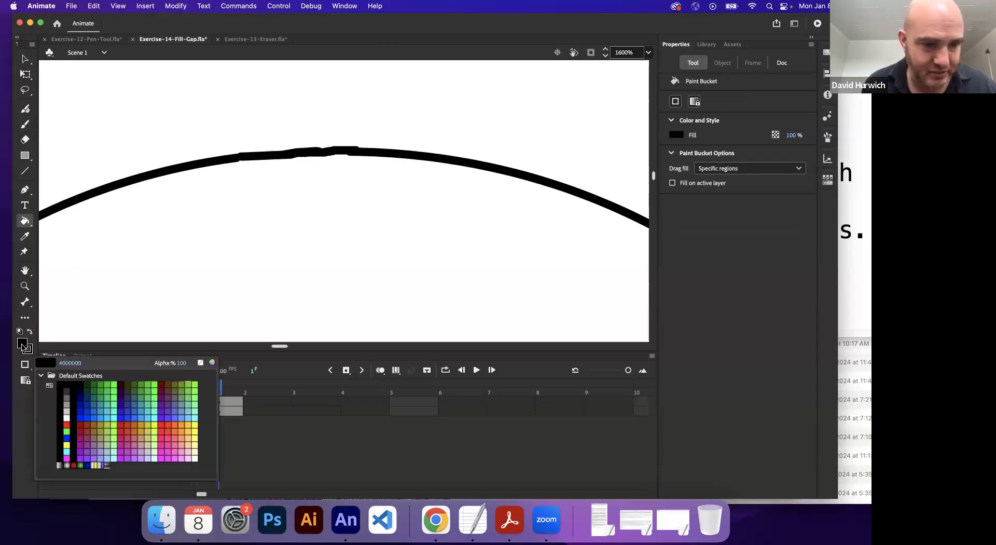
{"action": "left_click", "coordinate": [67, 444]}
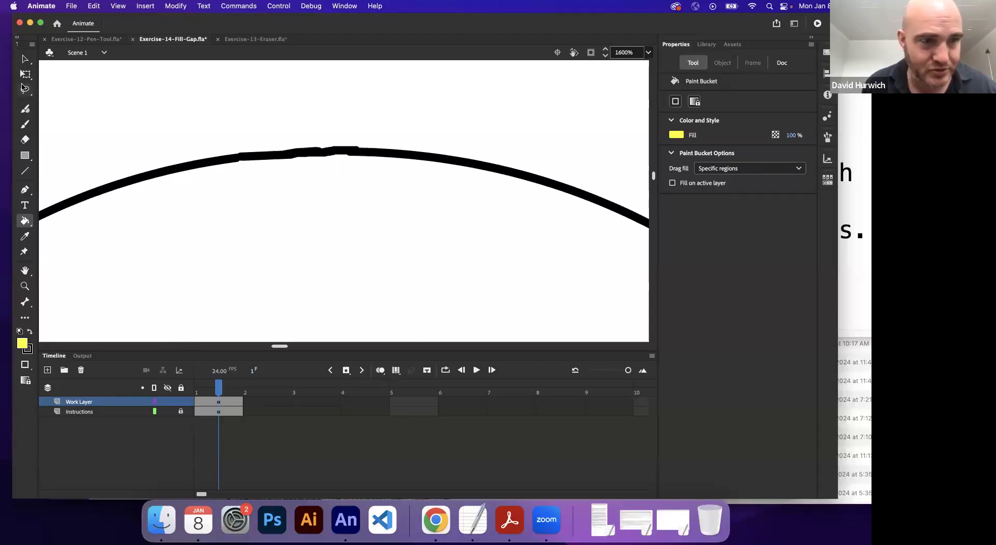
Step: Select the artwork around the circle at 100% magnification to check what is selectable, and clear the selection
{"action": "left_click", "coordinate": [25, 60]}
{"action": "key", "text": "super+1"}
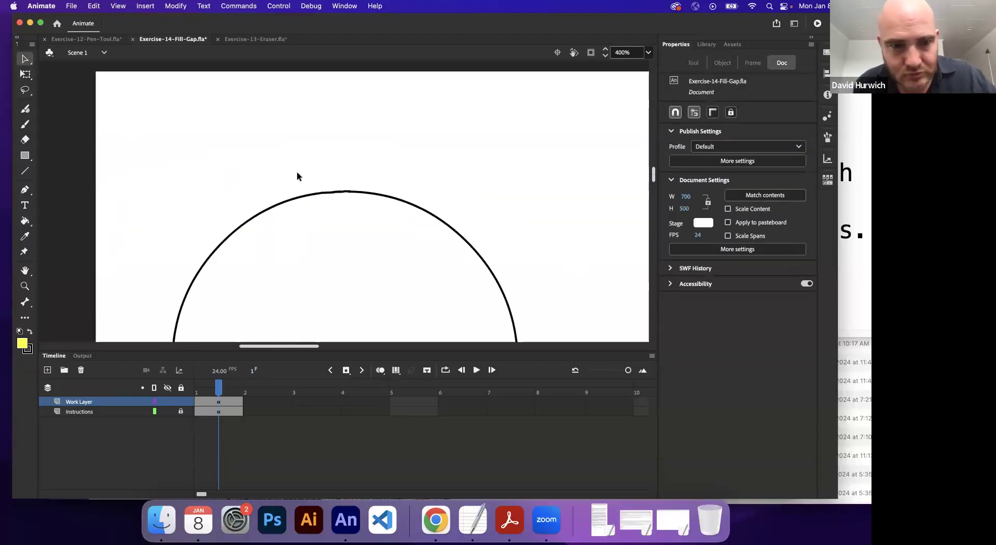
{"action": "left_click_drag", "start_coordinate": [299, 187], "coordinate": [437, 308]}
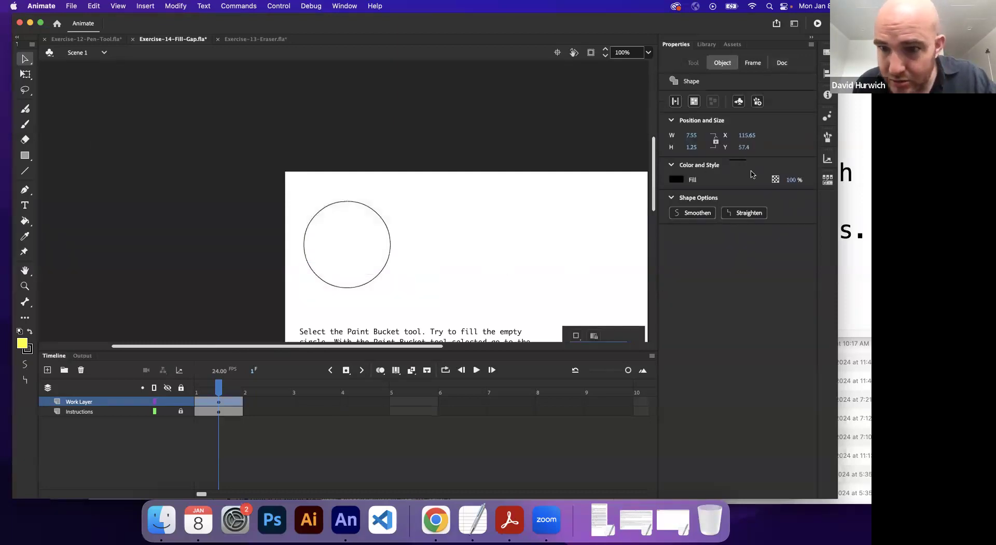
{"action": "left_click_drag", "start_coordinate": [293, 188], "coordinate": [403, 307]}
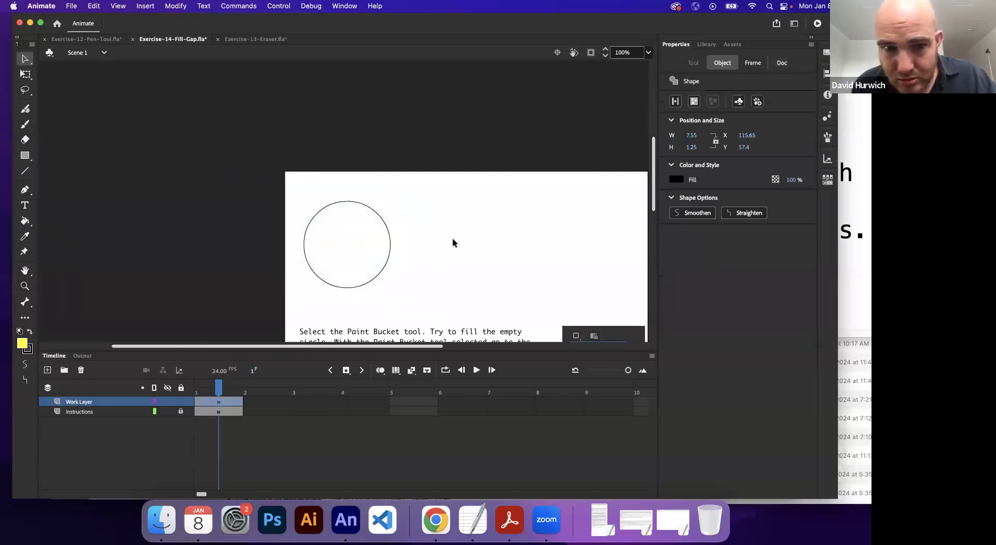
{"action": "left_click", "coordinate": [381, 220]}
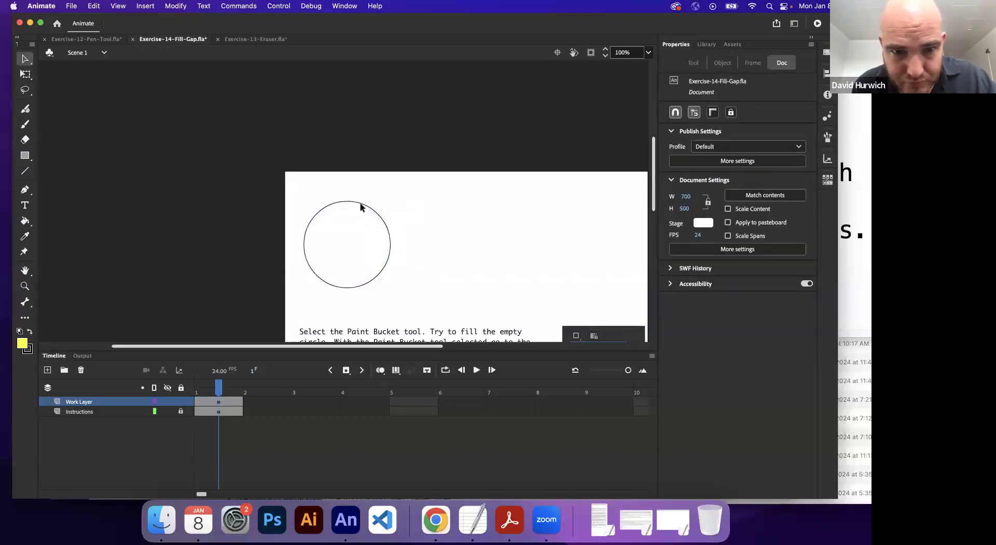
Step: Toggle the Instructions layer's visibility at 800% magnification to check which parts of the circle's outline belong to it
{"action": "key", "text": "super+equal"}
{"action": "key", "text": "super+equal"}
{"action": "key", "text": "space"}
{"action": "left_click_drag", "start_coordinate": [147, 204], "coordinate": [601, 181]}
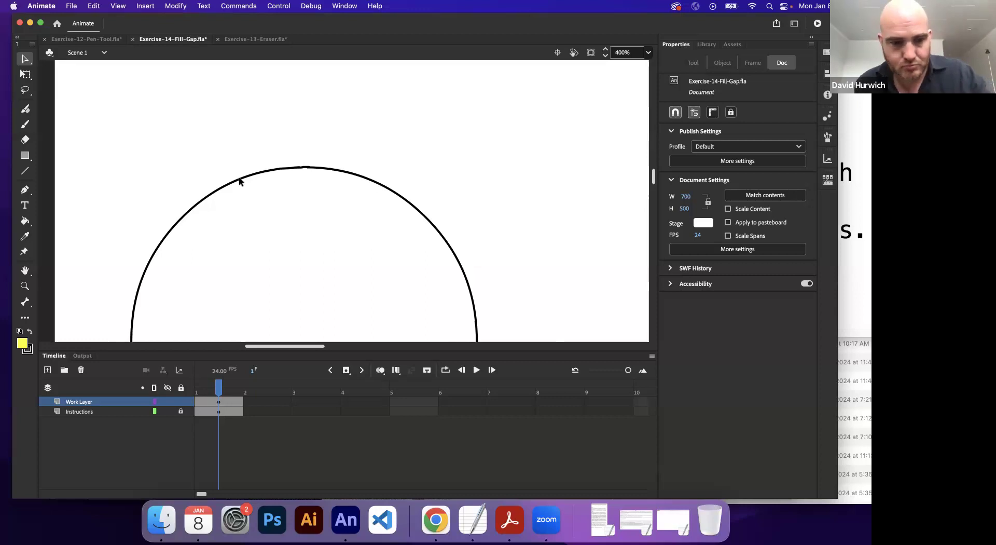
{"action": "key", "text": "super+equal"}
{"action": "left_click", "coordinate": [167, 411]}
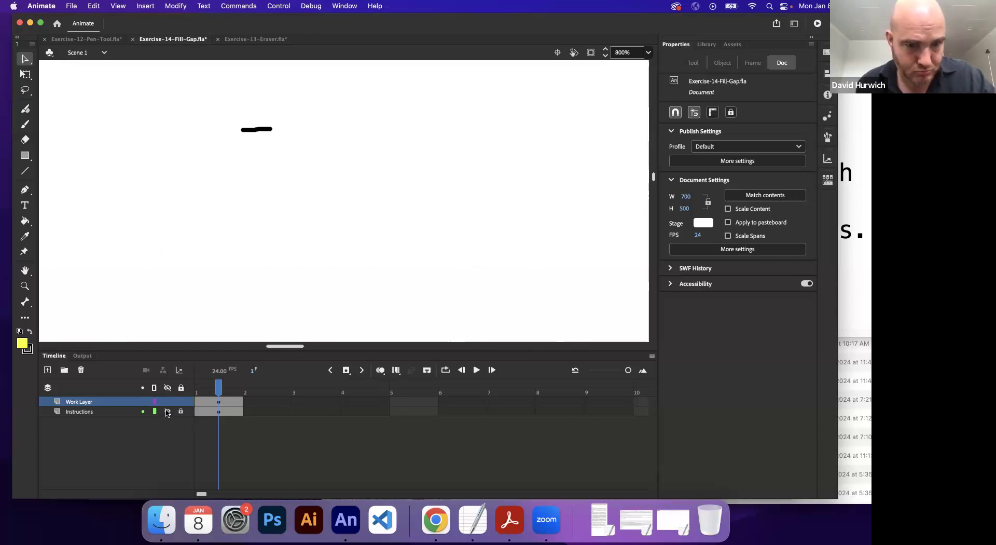
{"action": "left_click", "coordinate": [168, 411]}
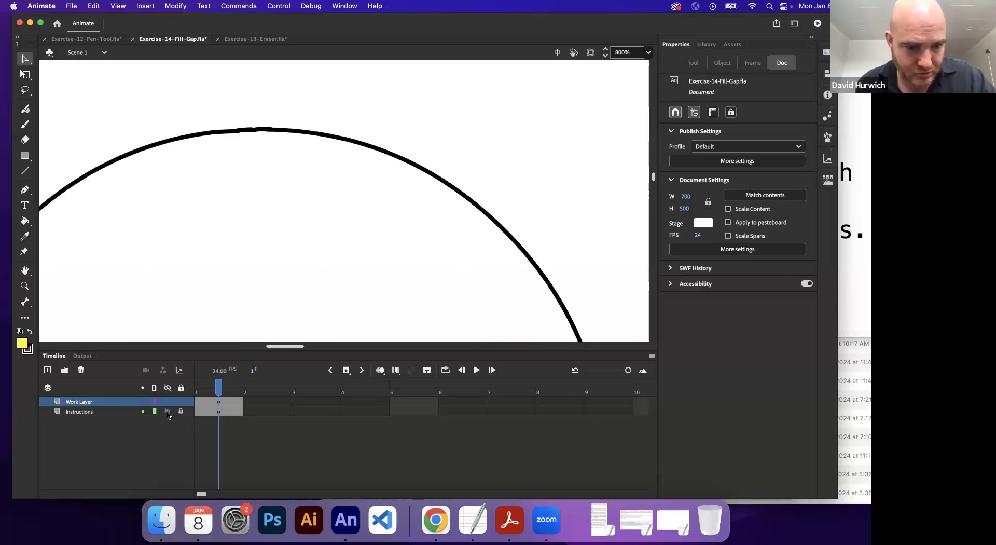
Step: Unlock the Instructions layer and delete the Work Layer
{"action": "left_click", "coordinate": [204, 413]}
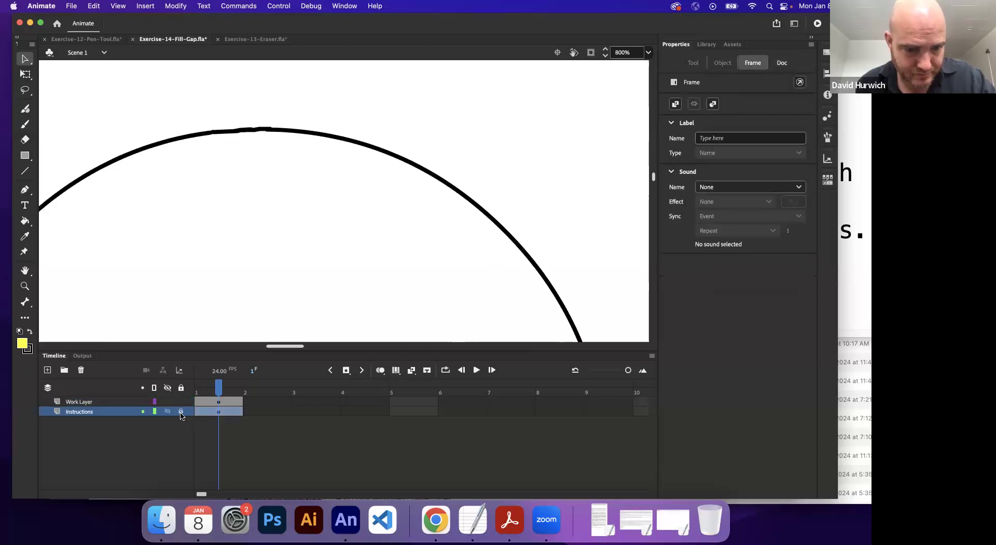
{"action": "left_click", "coordinate": [180, 411]}
{"action": "left_click", "coordinate": [218, 401]}
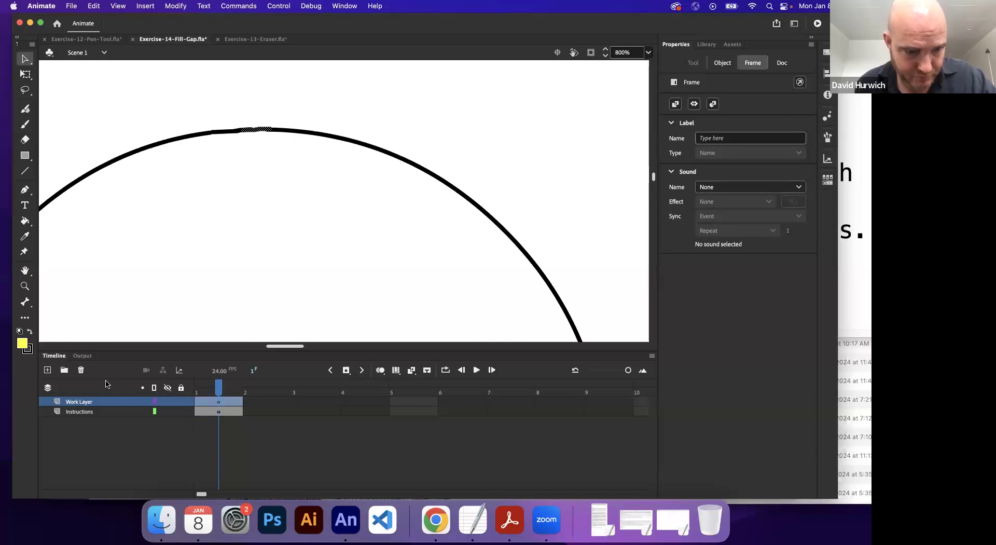
{"action": "left_click", "coordinate": [80, 369]}
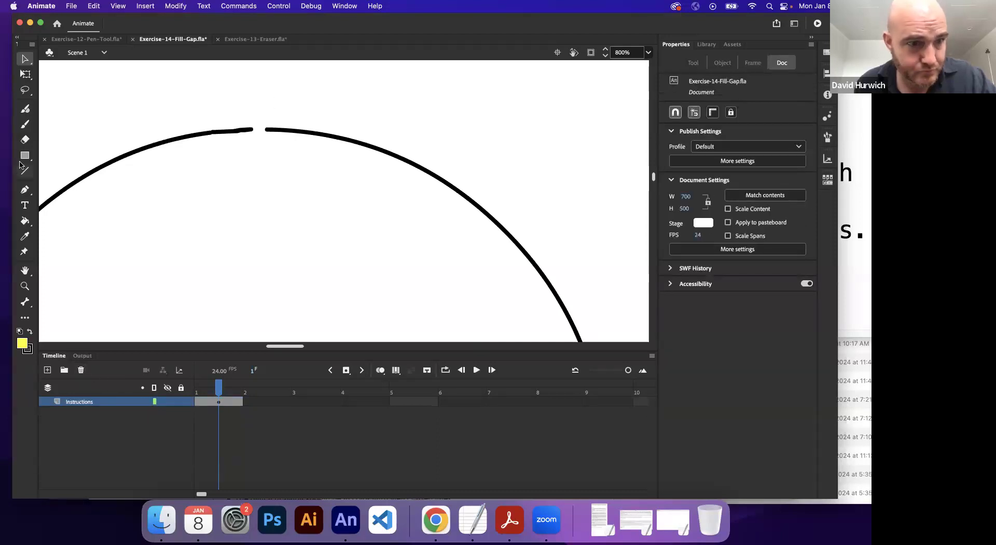
Step: Close the gap at the top of the circle's outline with the Classic Brush, using a black fill at size 1
{"action": "left_click", "coordinate": [25, 124]}
{"action": "left_click_drag", "start_coordinate": [253, 130], "coordinate": [262, 129]}
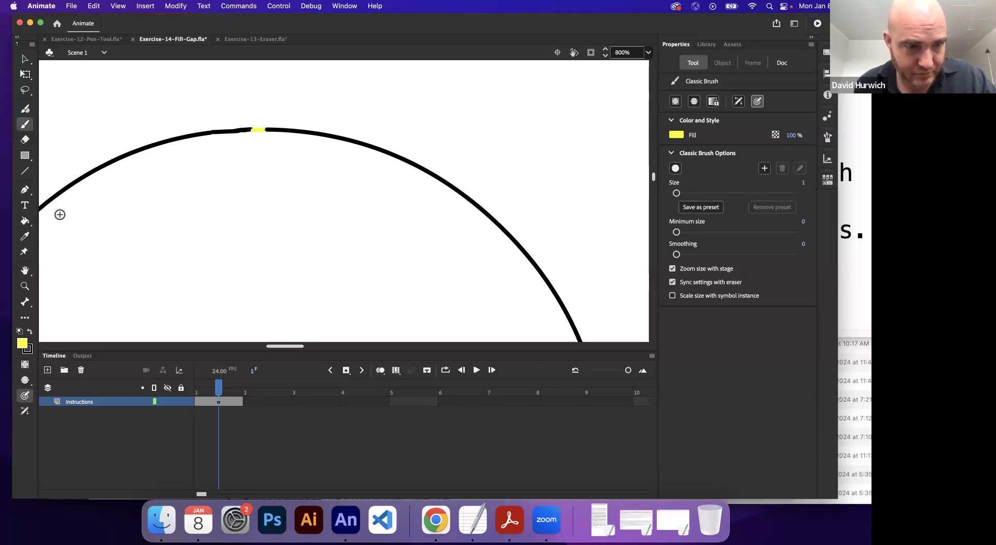
{"action": "left_click", "coordinate": [30, 331]}
{"action": "left_click_drag", "start_coordinate": [250, 129], "coordinate": [270, 129]}
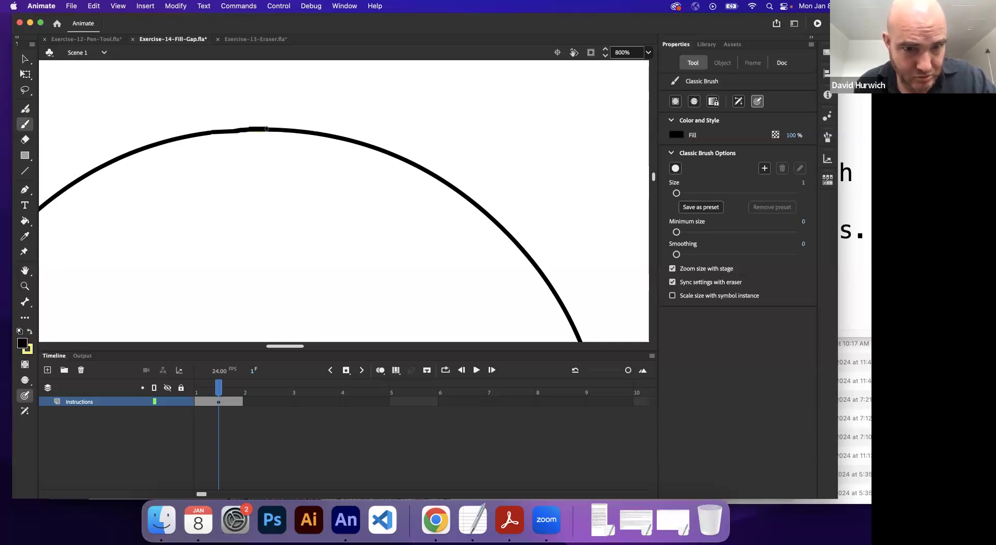
Step: Fill the circle with yellow using the Paint Bucket, and undo the fill and the black brushwork closing the gap
{"action": "left_click", "coordinate": [24, 221]}
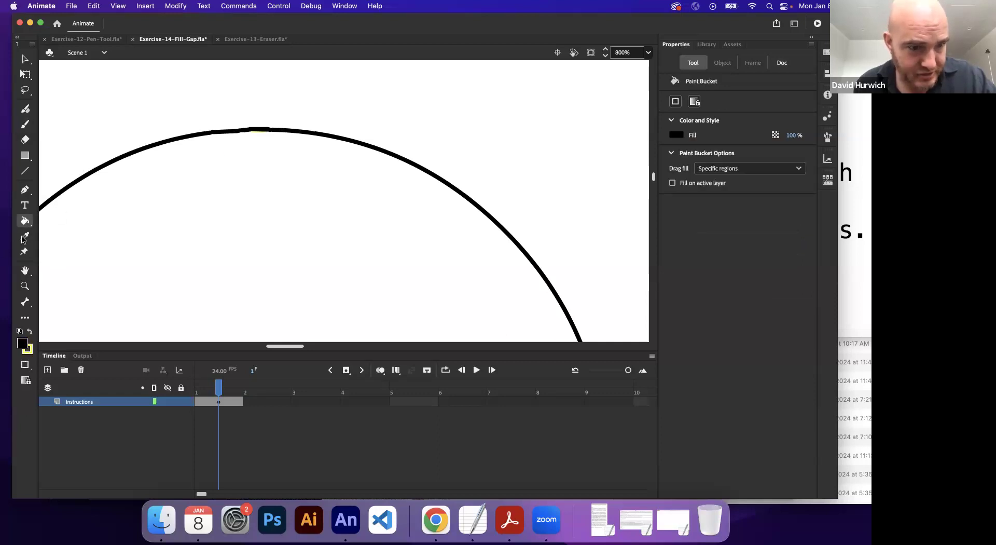
{"action": "left_click", "coordinate": [29, 331]}
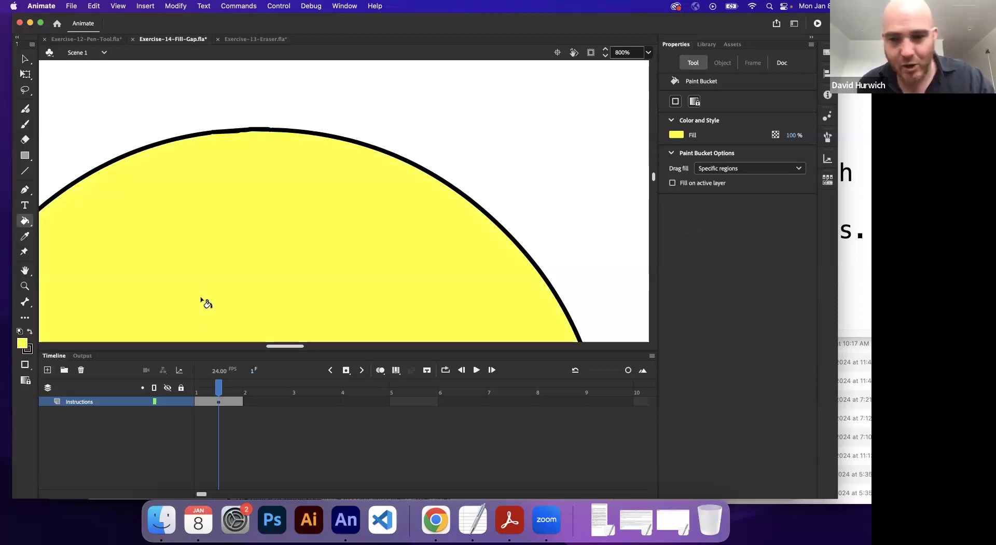
{"action": "key", "text": "super+z"}
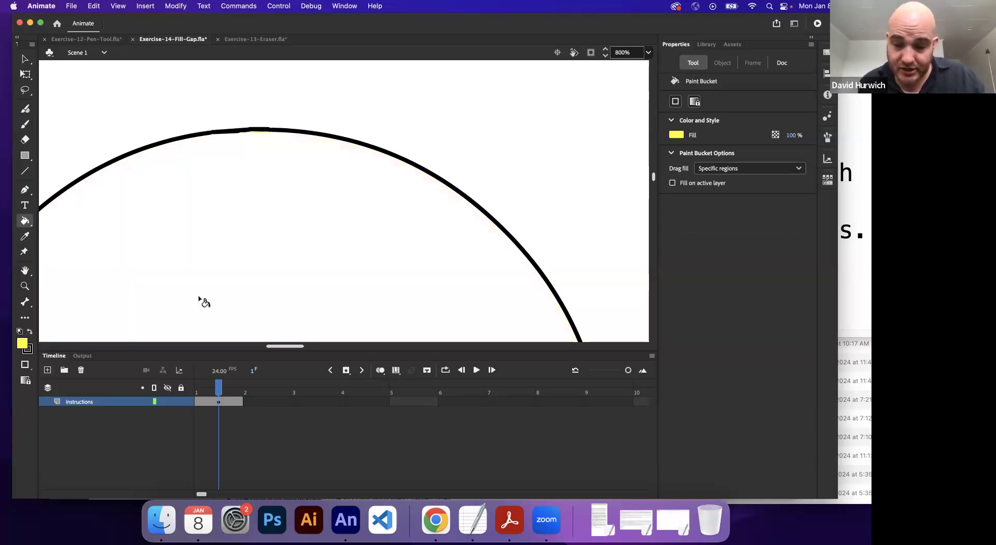
{"action": "key", "text": "super+z"}
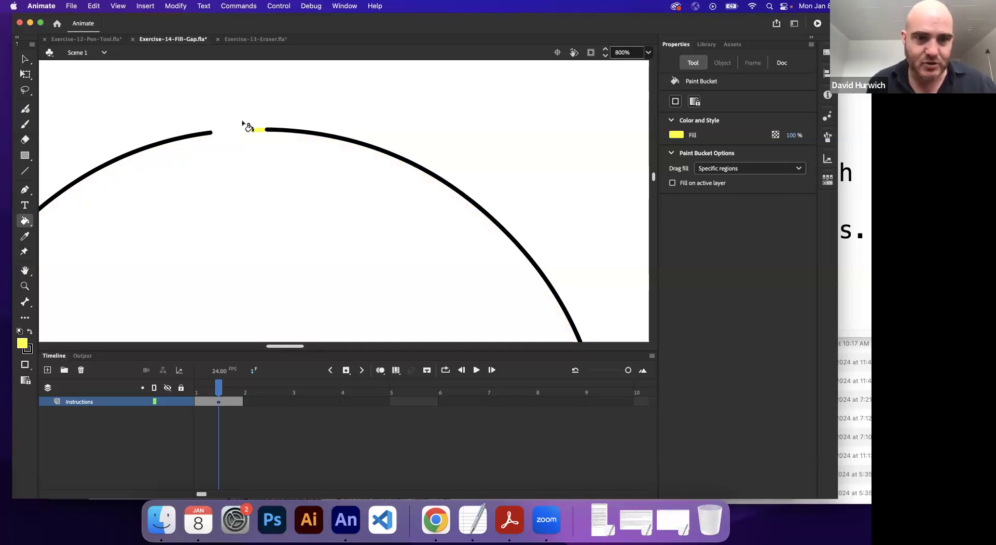
Step: Paint black over the yellow dab with the Classic Brush at size 1, leaving a small gap in the circle's outline
{"action": "left_click", "coordinate": [29, 332]}
{"action": "left_click", "coordinate": [25, 124]}
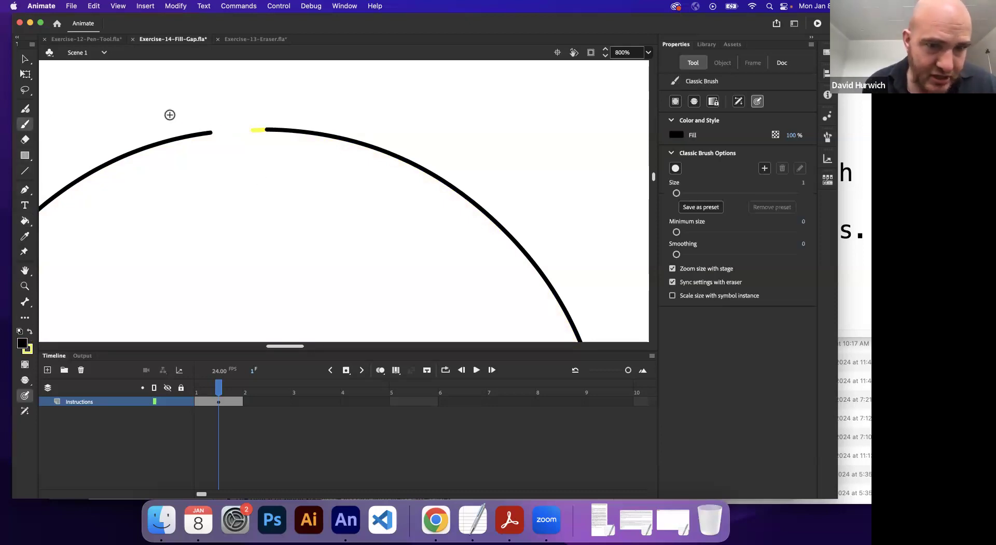
{"action": "left_click_drag", "start_coordinate": [274, 129], "coordinate": [256, 130]}
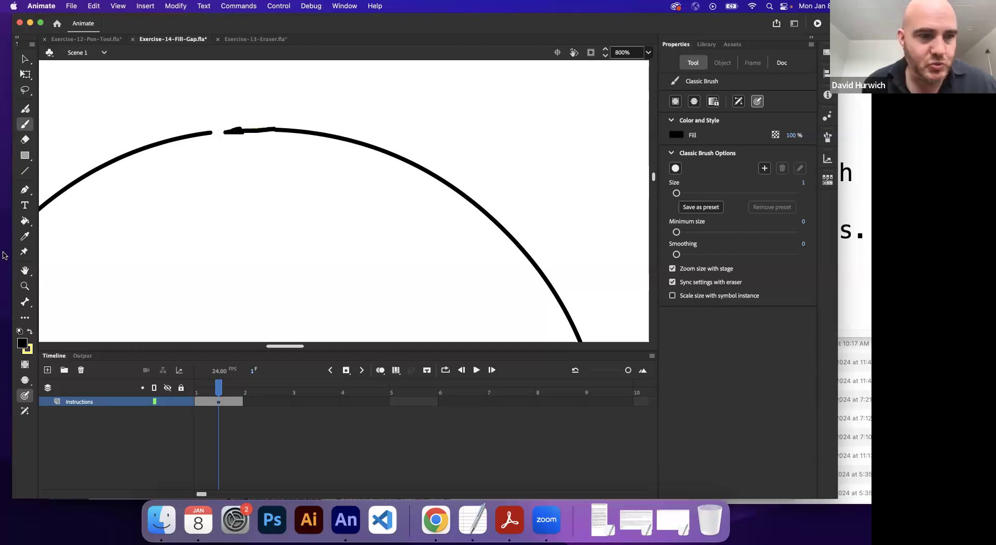
Step: Fill the circle with yellow using the Paint Bucket set to Close Large Gaps
{"action": "left_click", "coordinate": [25, 220]}
{"action": "left_click", "coordinate": [29, 332]}
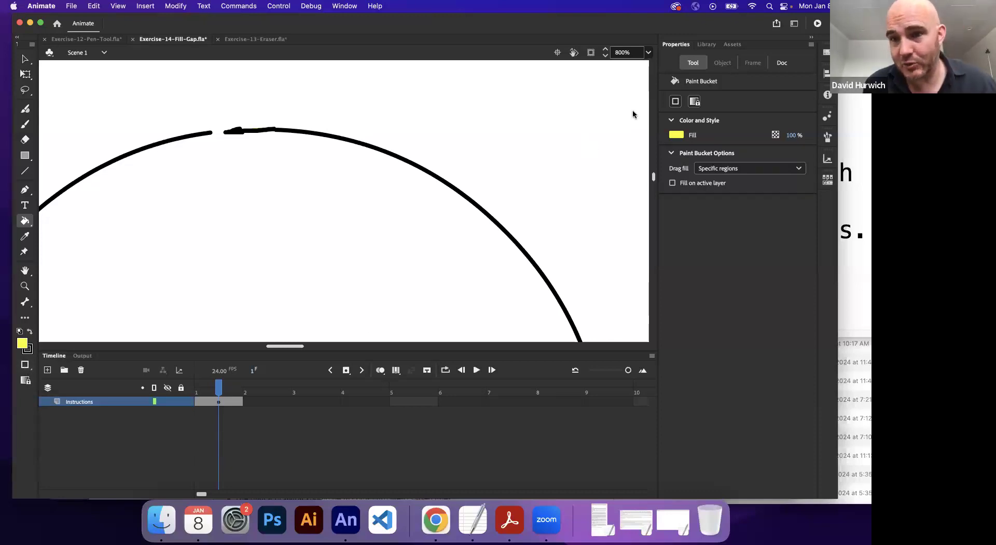
{"action": "left_click", "coordinate": [677, 103]}
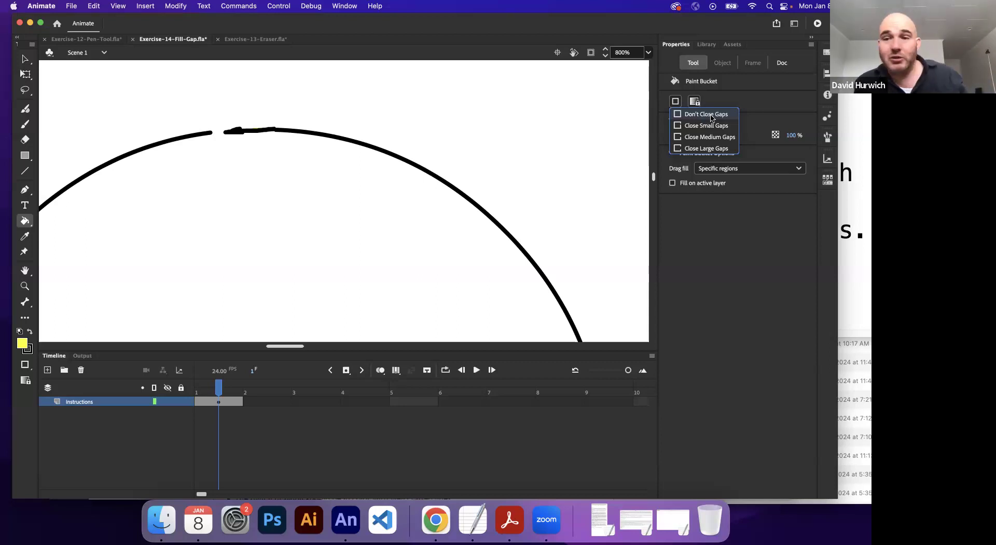
{"action": "left_click", "coordinate": [701, 149]}
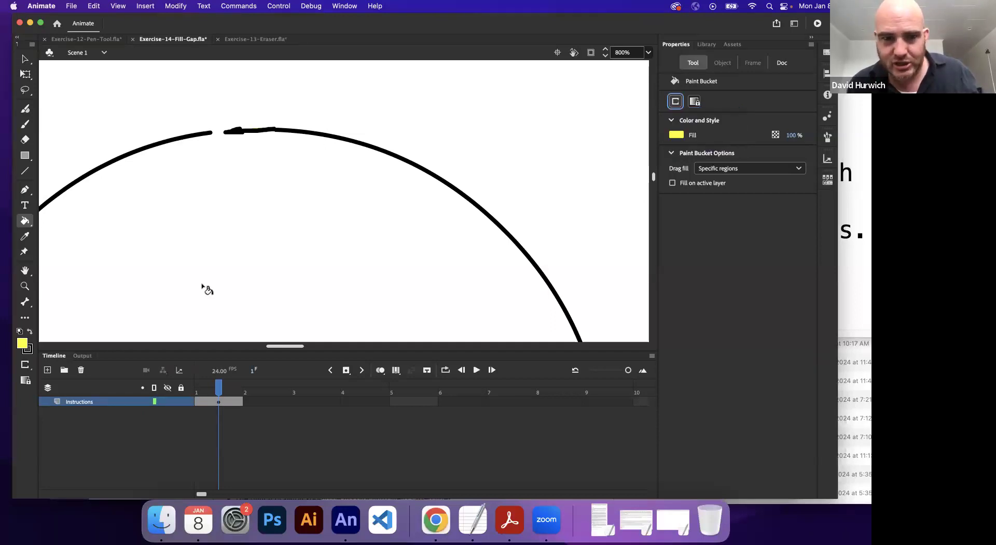
{"action": "left_click", "coordinate": [242, 167]}
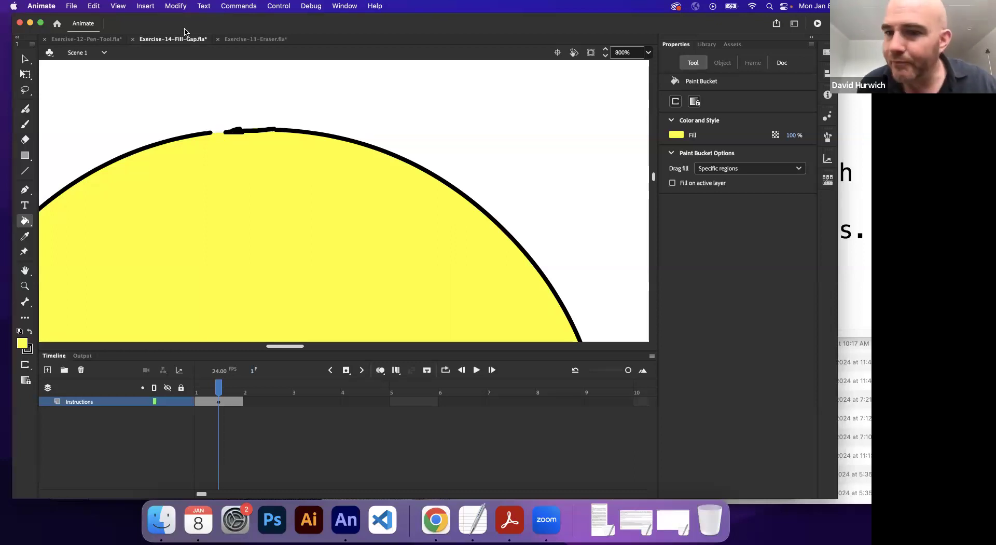
Step: Draw an irregular freehand outline with a small gap beside the circle, using the Classic Brush with a black fill at size 1
{"action": "key", "text": "super+minus"}
{"action": "key", "text": "super+minus"}
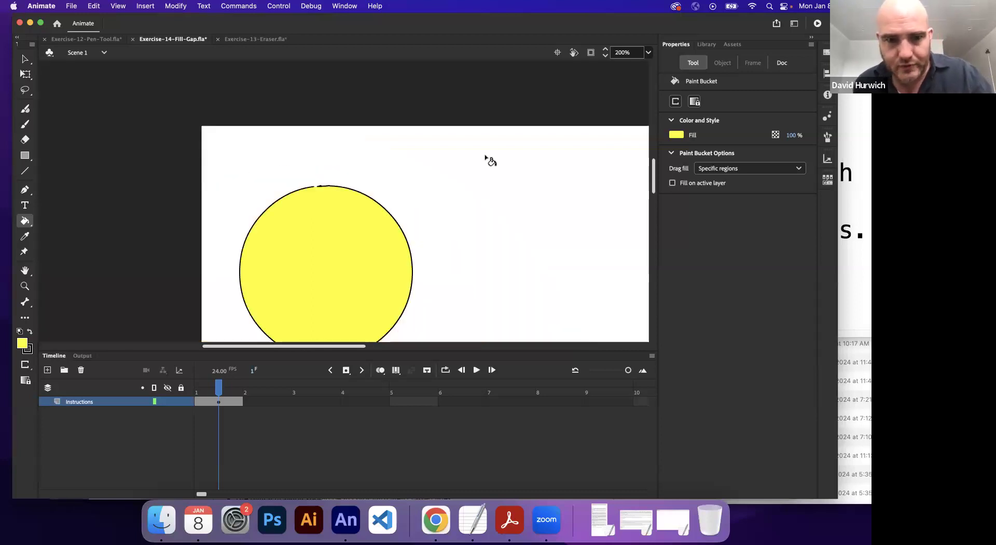
{"action": "scroll", "coordinate": [463, 156], "scroll_direction": "right", "scroll_amount": 5}
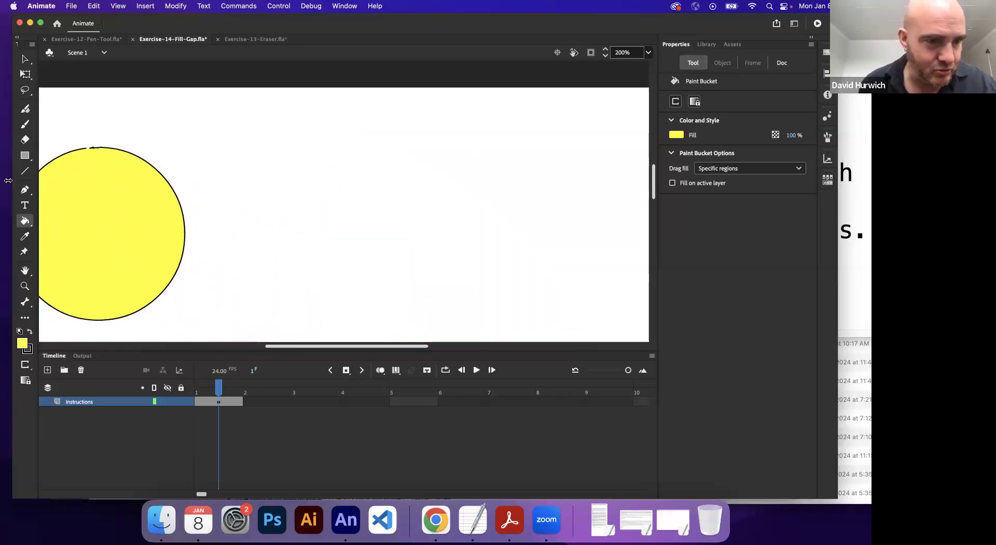
{"action": "left_click", "coordinate": [25, 123]}
{"action": "left_click", "coordinate": [29, 331]}
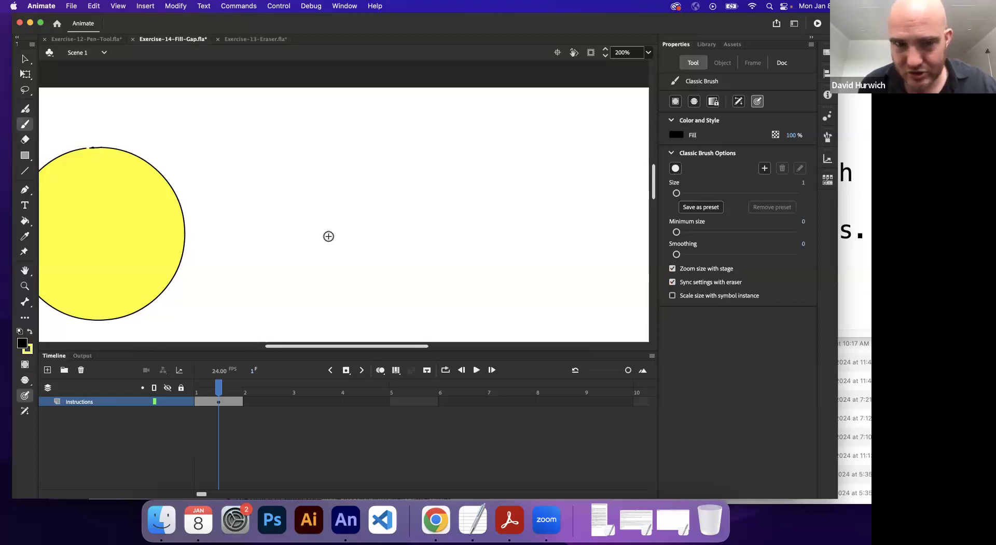
{"action": "mouse_move", "coordinate": [352, 185]}
{"action": "left_mouse_down"}
{"action": "mouse_move", "coordinate": [289, 252]}
{"action": "mouse_move", "coordinate": [343, 236]}
{"action": "mouse_move", "coordinate": [416, 264]}
{"action": "mouse_move", "coordinate": [499, 213]}
{"action": "mouse_move", "coordinate": [428, 186]}
{"action": "mouse_move", "coordinate": [421, 147]}
{"action": "mouse_move", "coordinate": [442, 111]}
{"action": "mouse_move", "coordinate": [385, 149]}
{"action": "mouse_move", "coordinate": [366, 208]}
{"action": "left_mouse_up"}
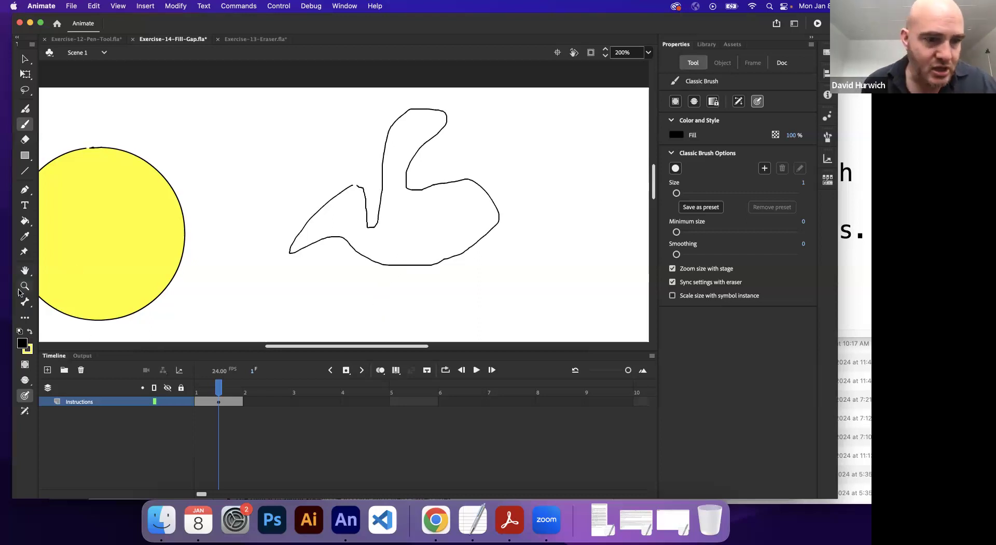
Step: Fill the freehand shape with yellow using the Paint Bucket, and undo that fill
{"action": "left_click", "coordinate": [29, 331]}
{"action": "left_click", "coordinate": [24, 221]}
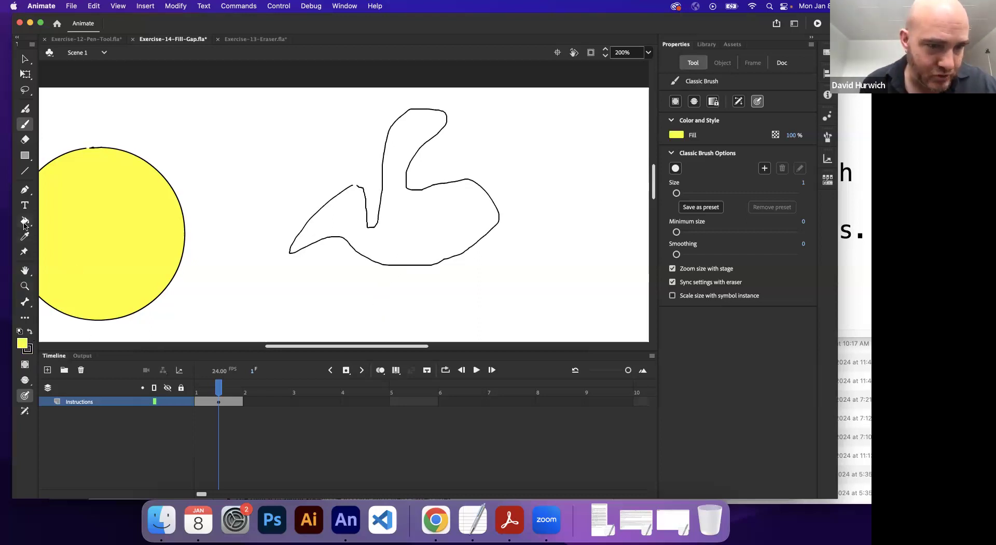
{"action": "left_click", "coordinate": [403, 230]}
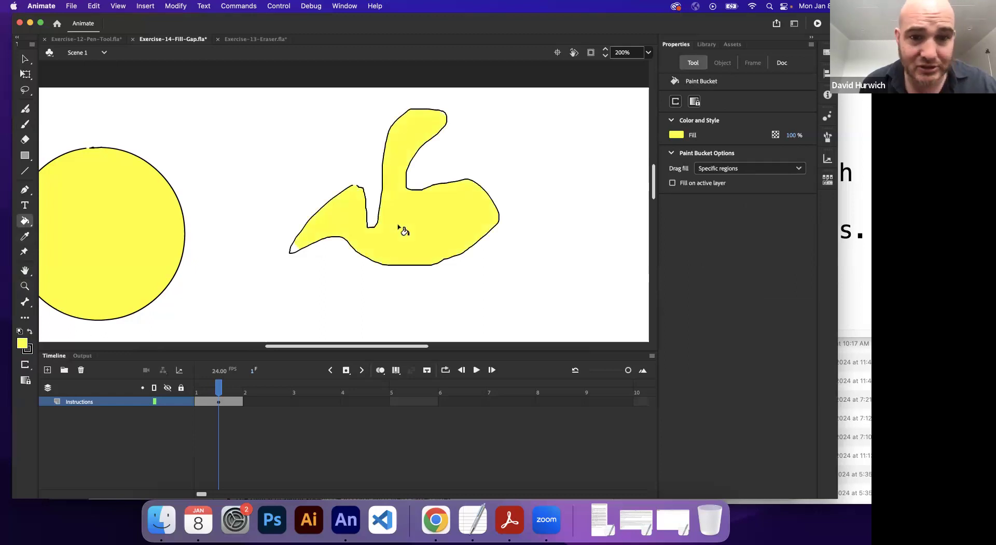
{"action": "key", "text": "super+z"}
Step: Try to fill the freehand shape with the Paint Bucket set to Don't Close Gaps
{"action": "left_click", "coordinate": [675, 101]}
{"action": "left_click", "coordinate": [698, 109]}
{"action": "left_click", "coordinate": [678, 104]}
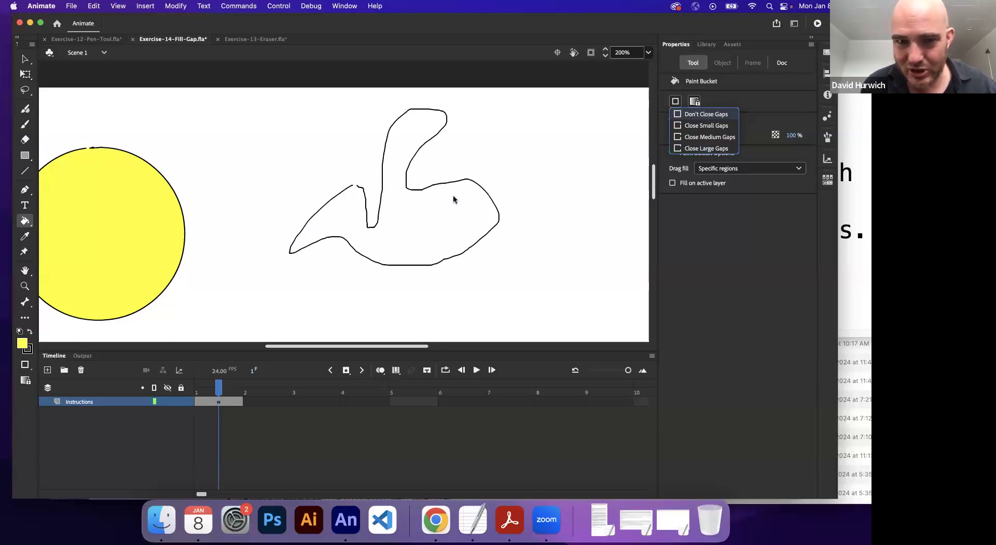
{"action": "left_click", "coordinate": [439, 223]}
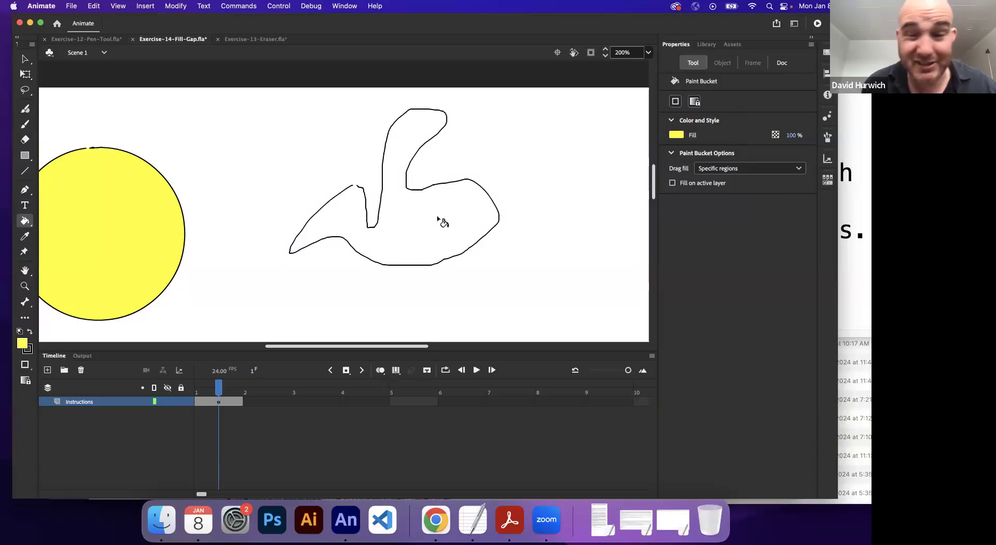
Step: Set the Paint Bucket to Close Large Gaps and fill the freehand shape with yellow, including its pointed tip
{"action": "scroll", "coordinate": [360, 191], "scroll_direction": "up", "scroll_amount": 2}
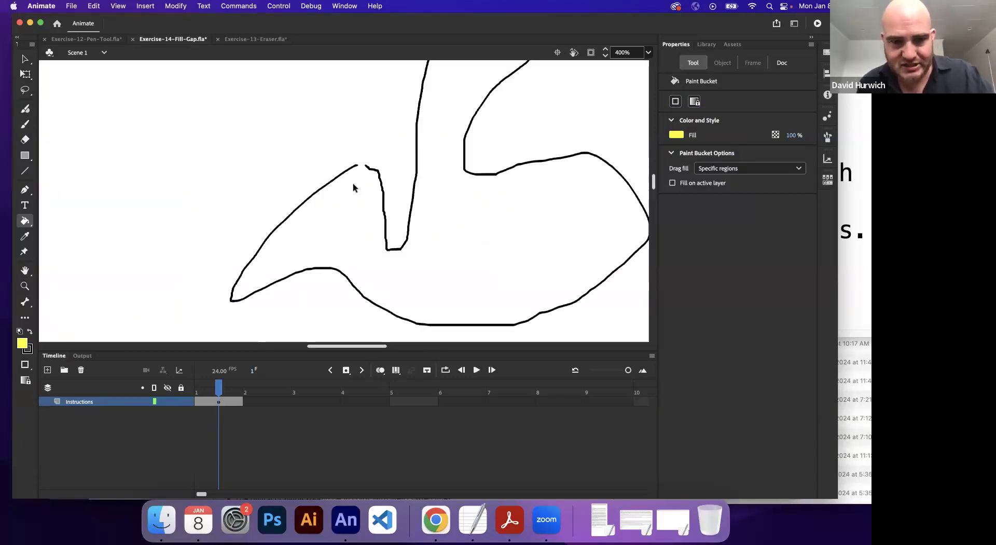
{"action": "key", "text": "super+minus"}
{"action": "left_click", "coordinate": [694, 101]}
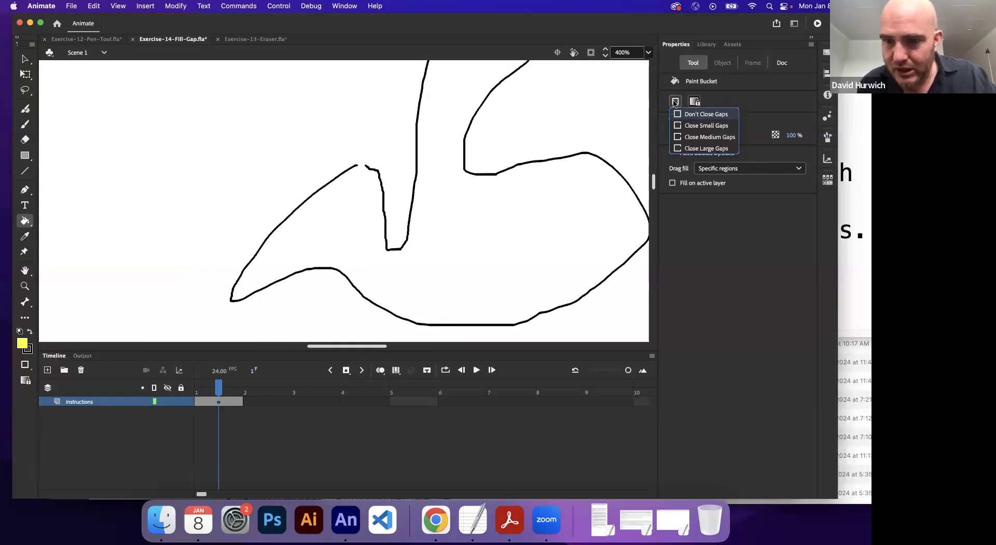
{"action": "left_click", "coordinate": [694, 149]}
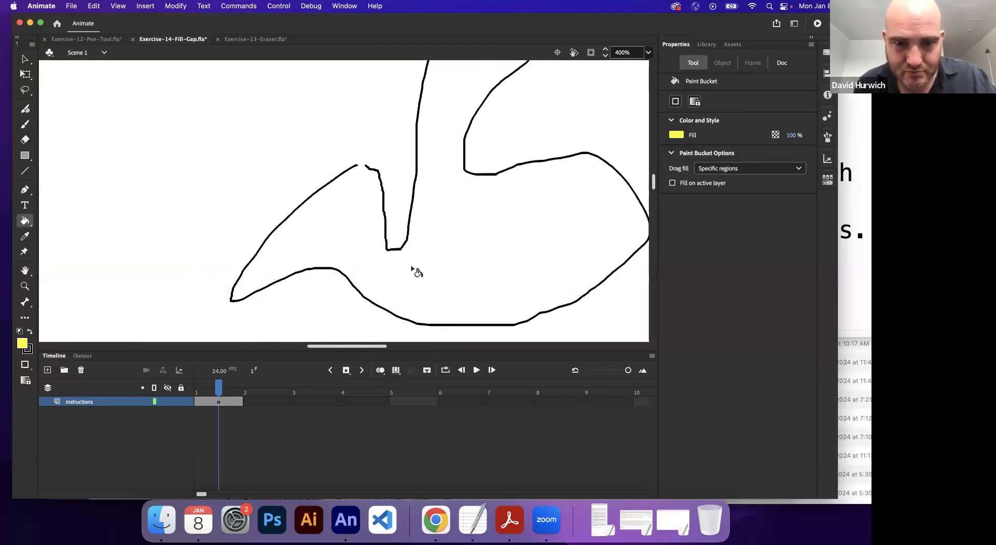
{"action": "left_click", "coordinate": [676, 102]}
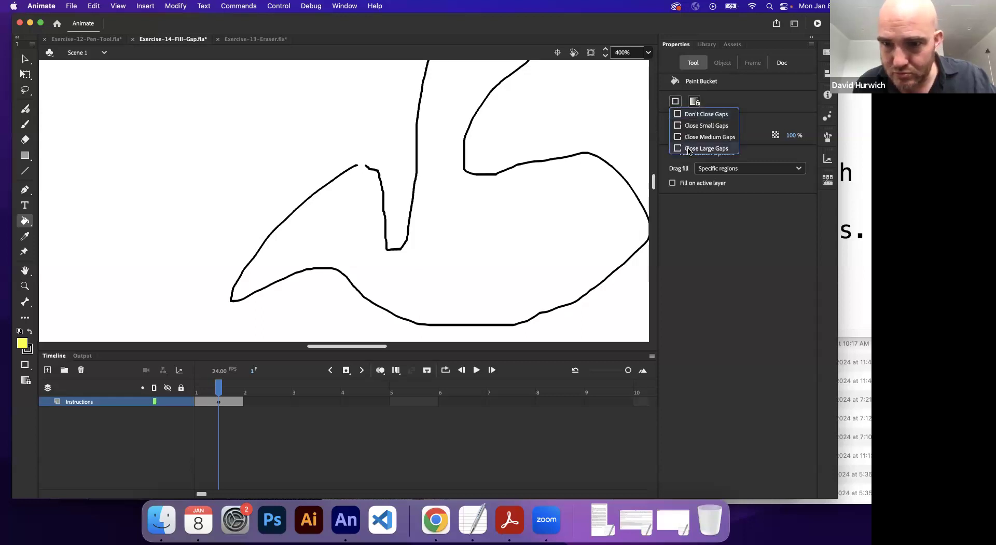
{"action": "left_click", "coordinate": [689, 148]}
{"action": "left_click", "coordinate": [407, 275]}
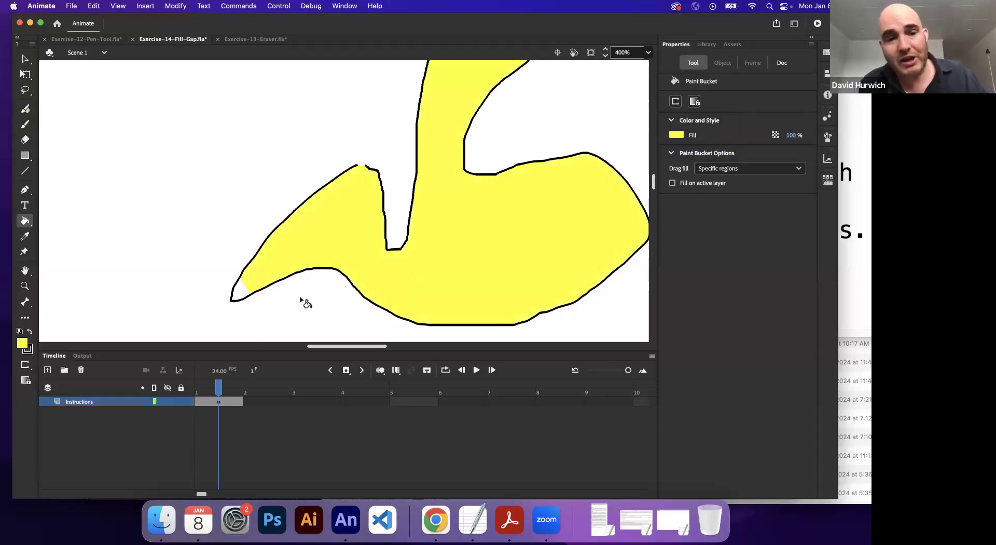
{"action": "left_click", "coordinate": [242, 291]}
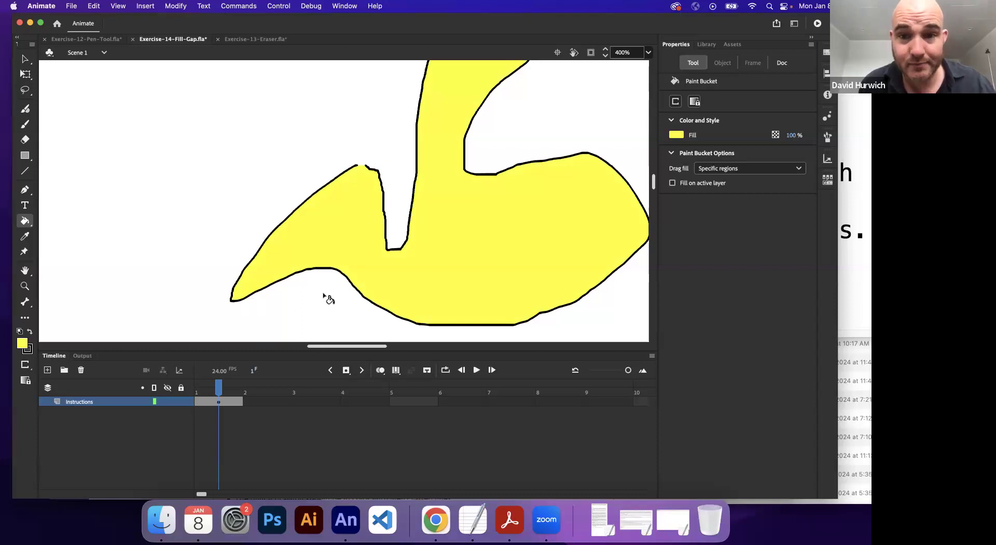
{"action": "key", "text": "super+1"}
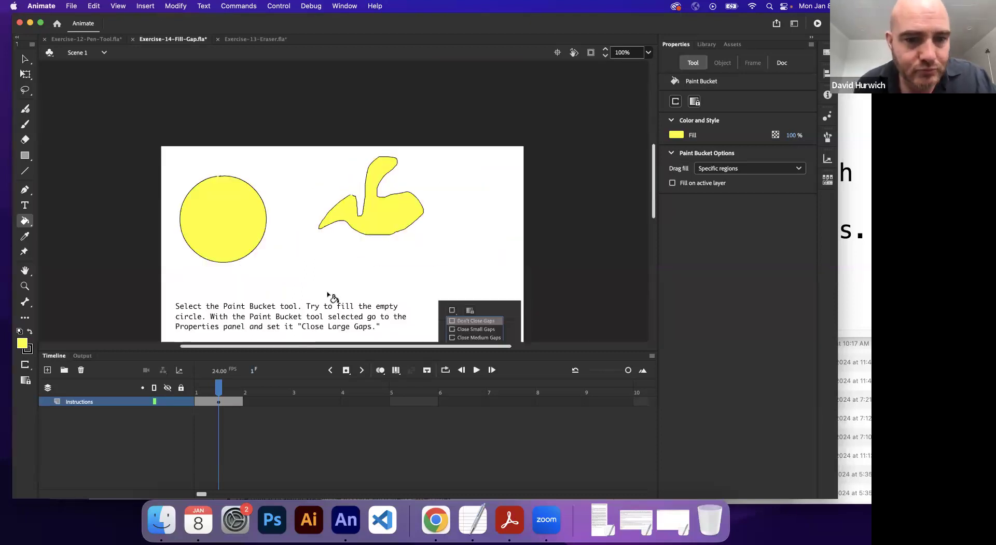